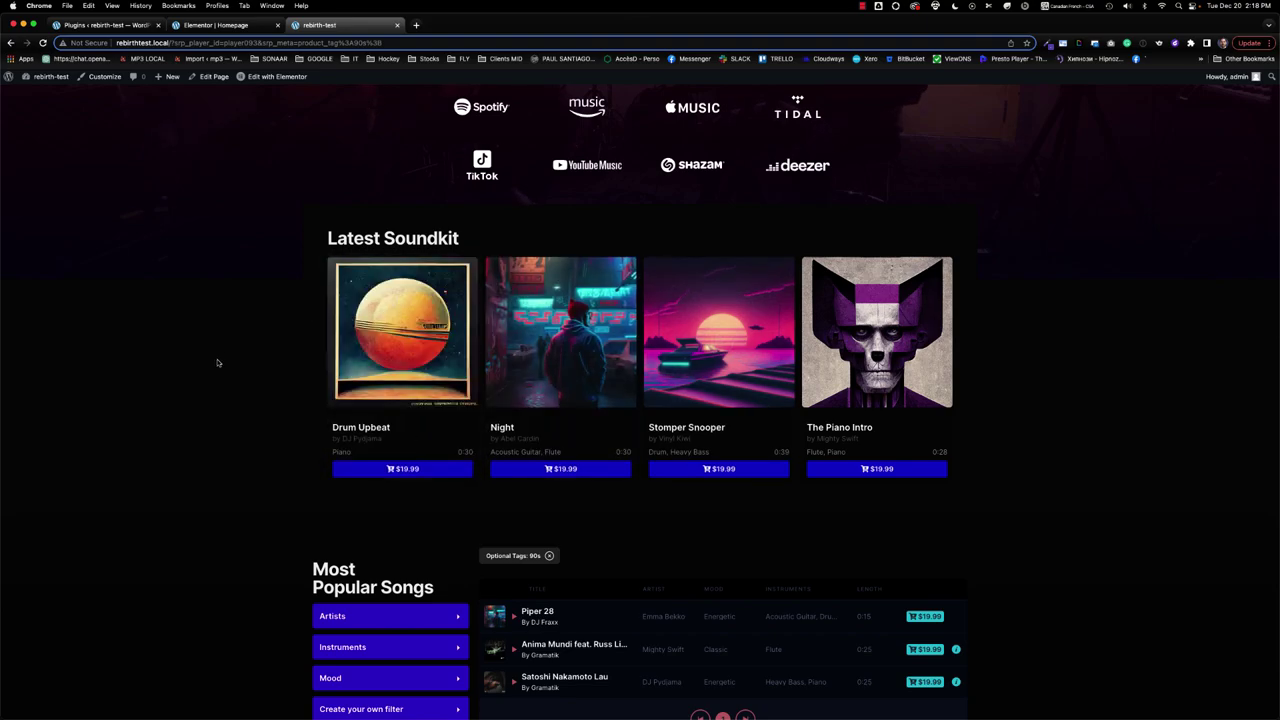
- Remove the 90s tag, try the DJ Pydjama artist filter with an 'Upbeat' search, then clear both
{"action": "scroll", "coordinate": [217, 362], "scroll_direction": "down", "scroll_amount": 5}
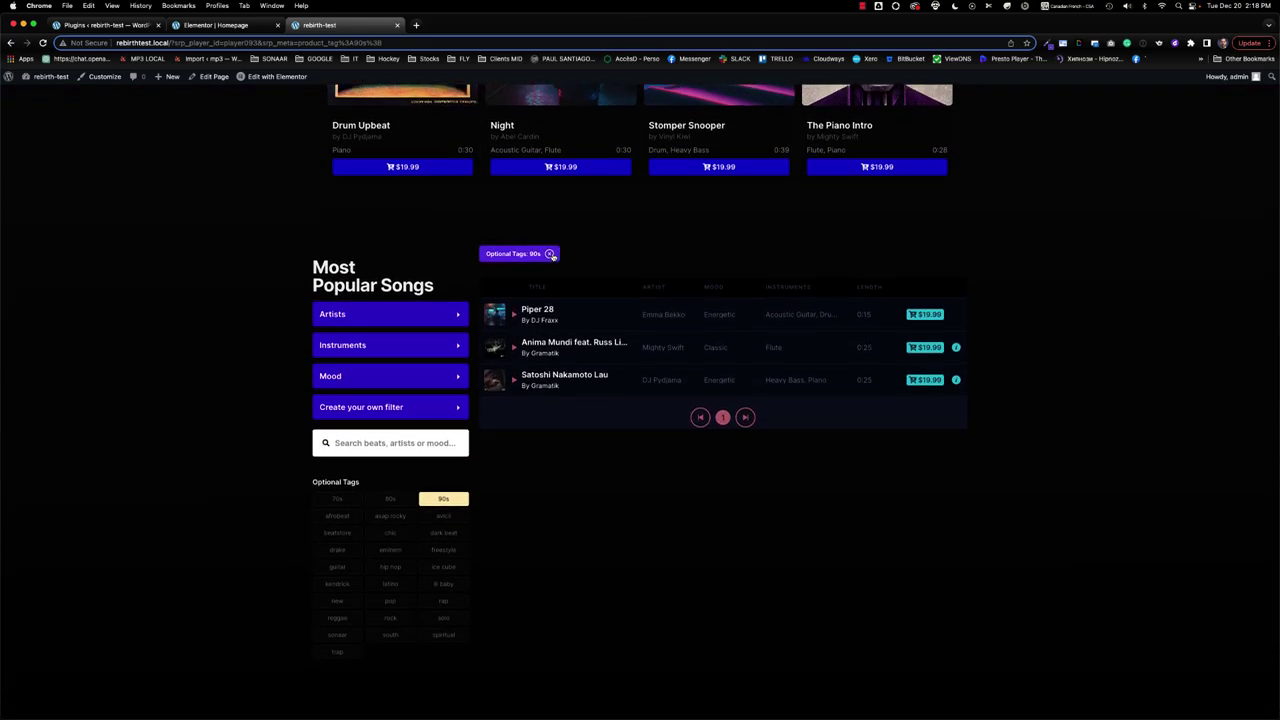
{"action": "left_click", "coordinate": [550, 254]}
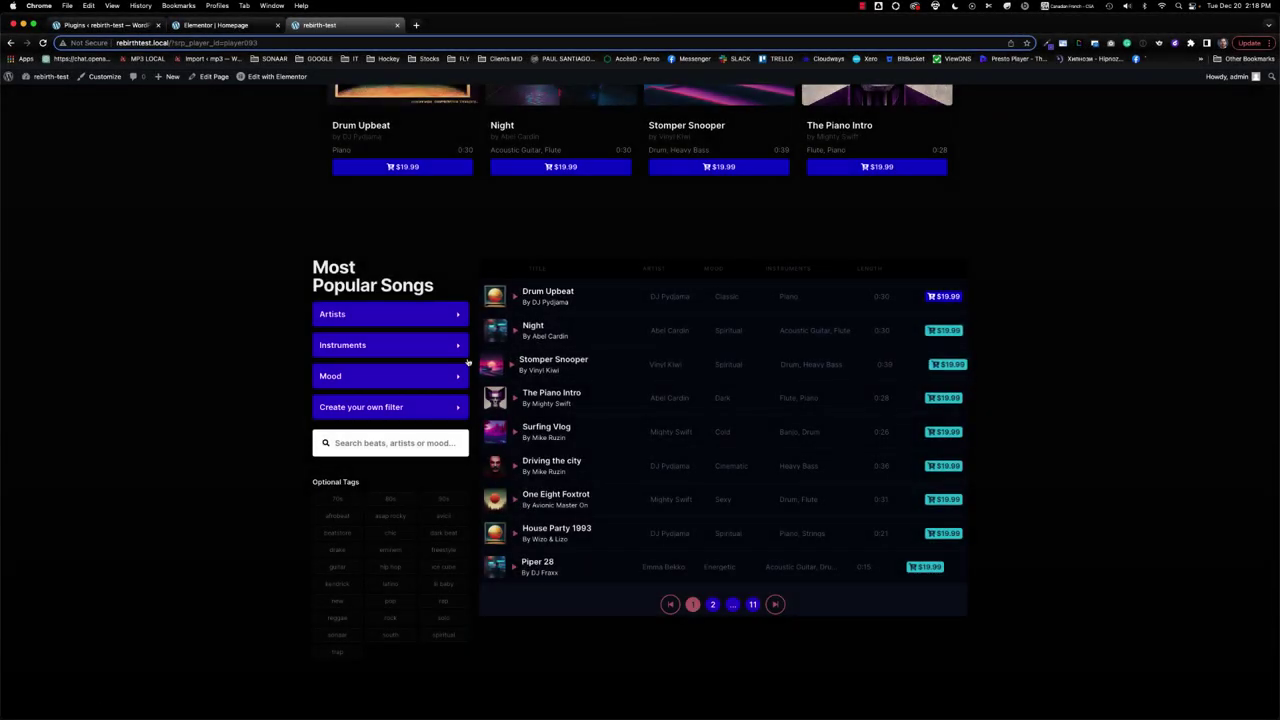
{"action": "left_click", "coordinate": [375, 438]}
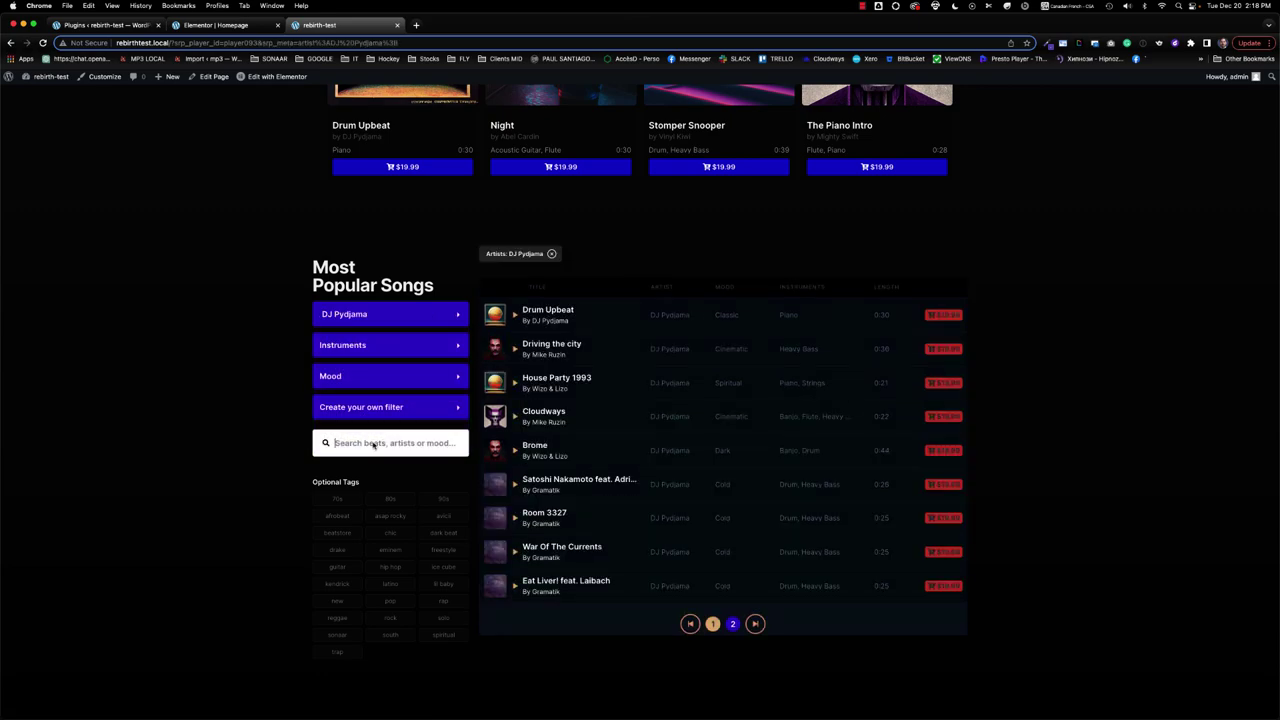
{"action": "type", "text": "Upbeat"}
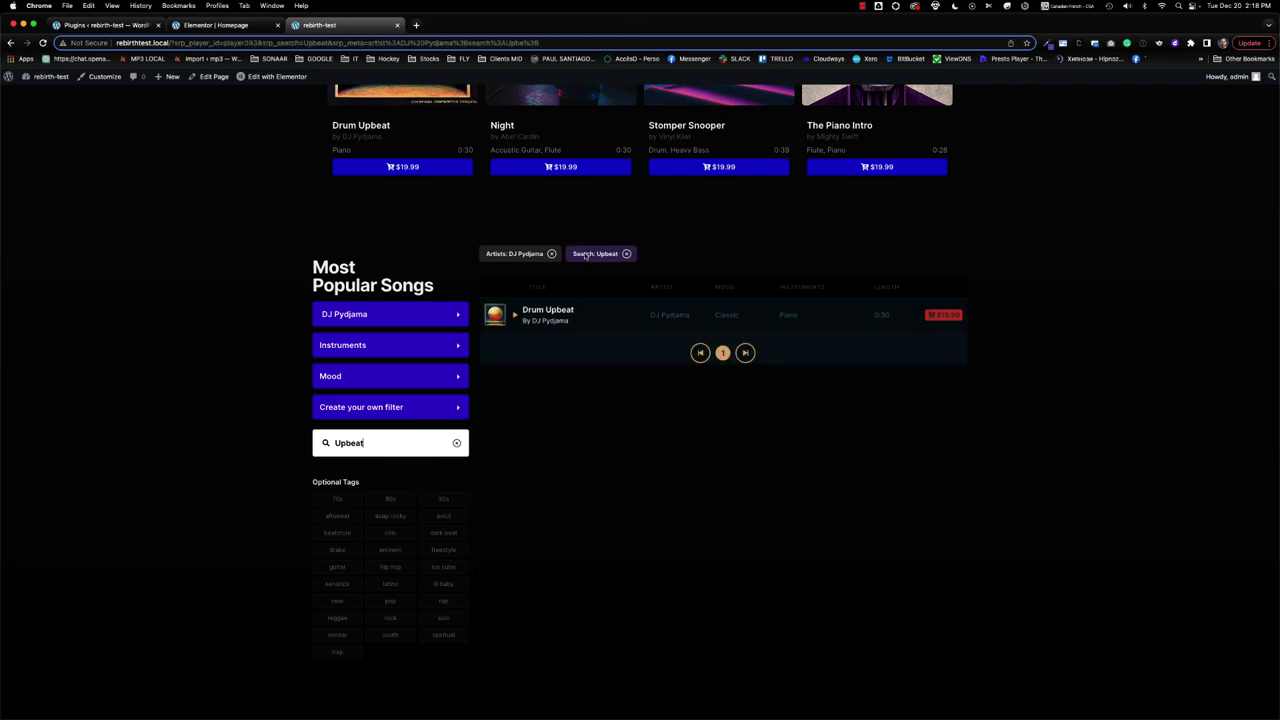
{"action": "left_click", "coordinate": [551, 253]}
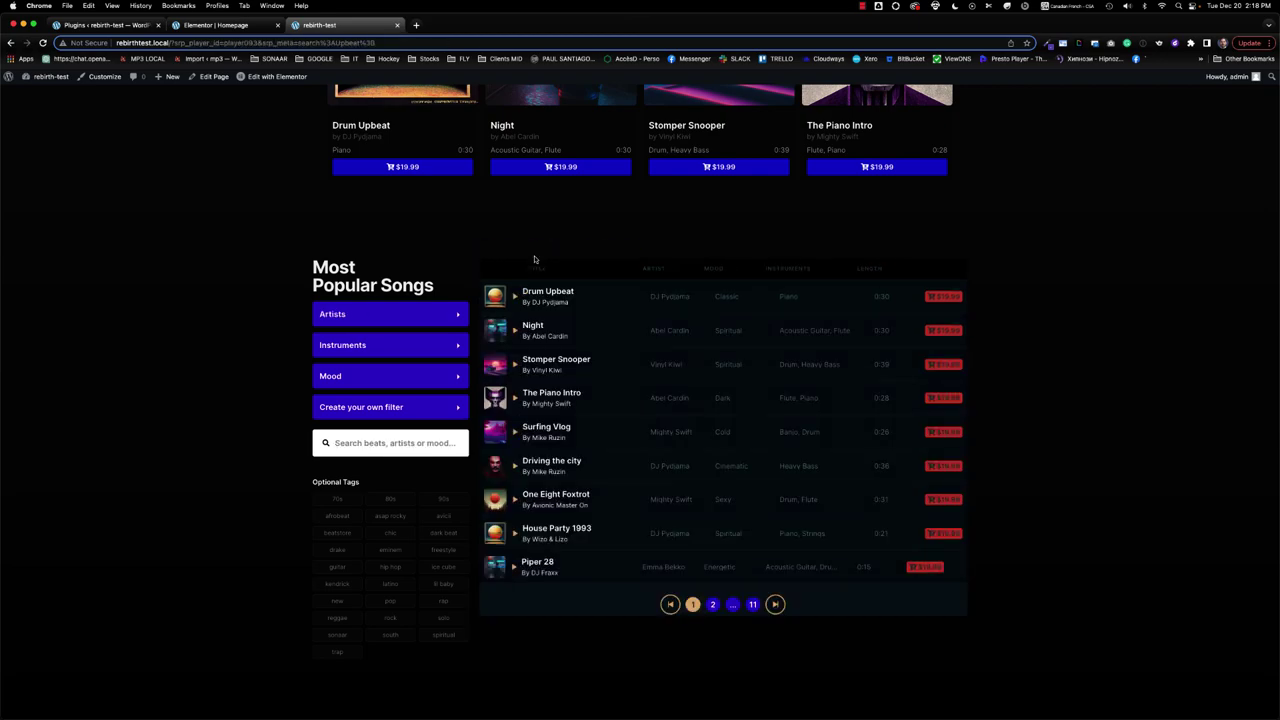
- Filter the song list to DJ Pydjama from the Artists list again, then remove that filter
{"action": "scroll", "coordinate": [534, 259], "scroll_direction": "down", "scroll_amount": 2}
{"action": "scroll", "coordinate": [534, 259], "scroll_direction": "down", "scroll_amount": 3}
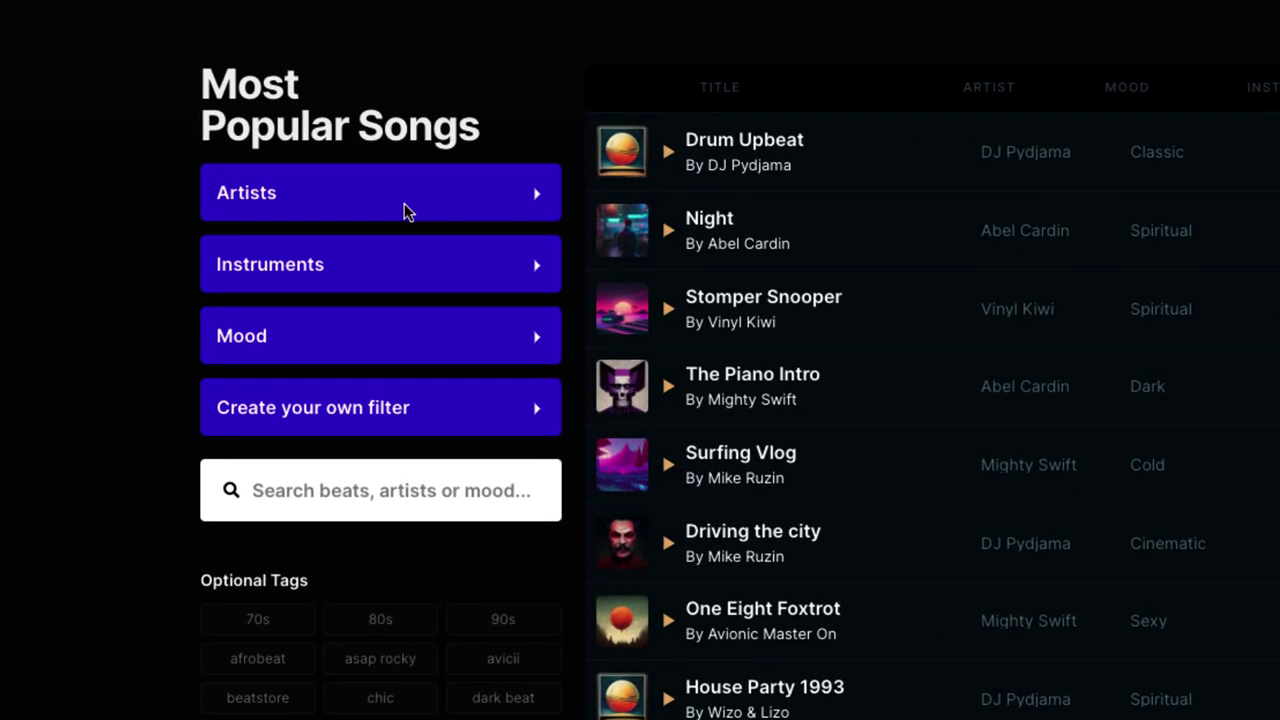
{"action": "left_click", "coordinate": [433, 194]}
{"action": "left_click", "coordinate": [298, 476]}
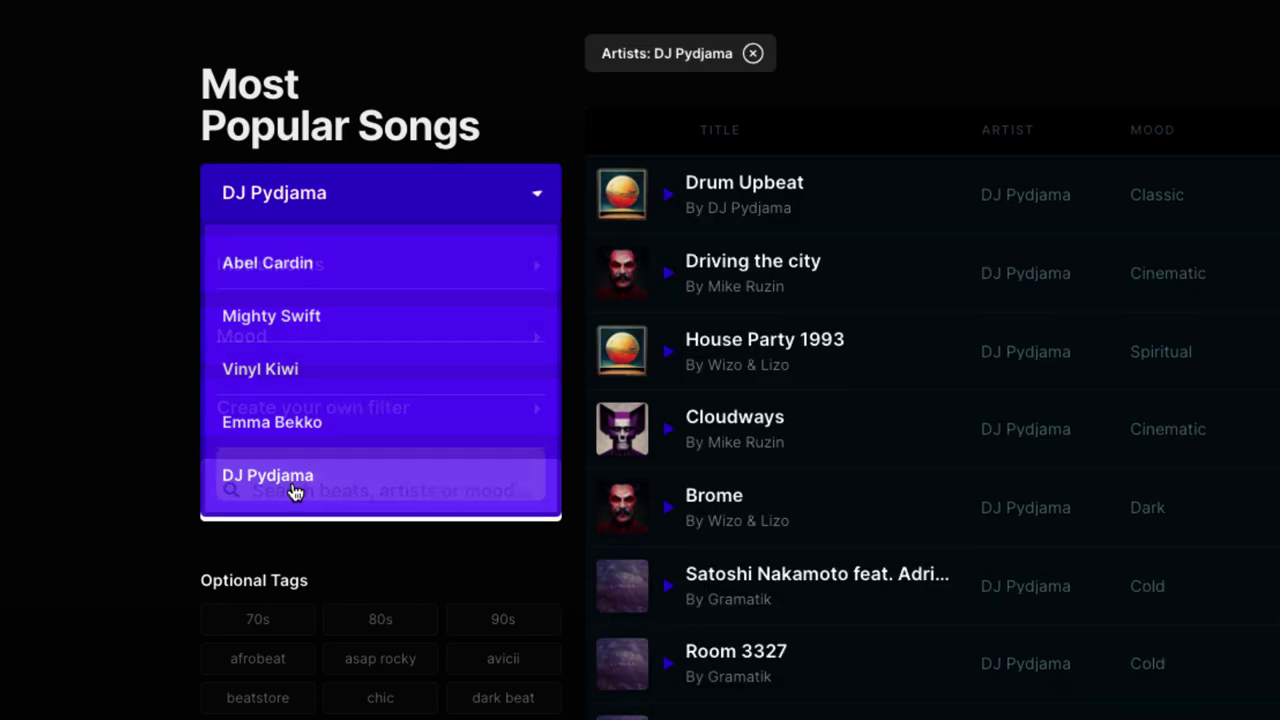
{"action": "left_click", "coordinate": [752, 53]}
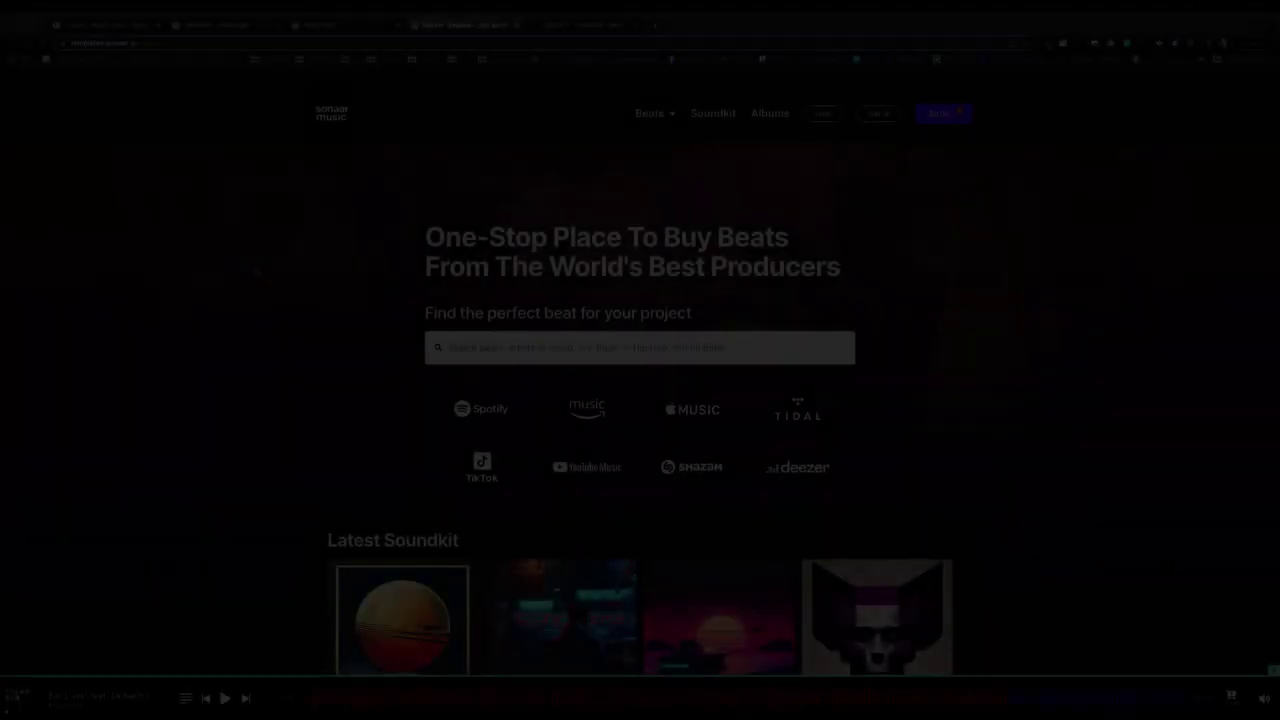
- Scroll through the Rebirth demo homepage, then switch to the Rebirth™ – Elementor Templates Kit page
{"action": "scroll", "coordinate": [432, 286], "scroll_direction": "down", "scroll_amount": 5}
{"action": "scroll", "coordinate": [432, 286], "scroll_direction": "down", "scroll_amount": 3}
{"action": "scroll", "coordinate": [431, 286], "scroll_direction": "down", "scroll_amount": 3}
{"action": "scroll", "coordinate": [429, 280], "scroll_direction": "down", "scroll_amount": 1}
{"action": "scroll", "coordinate": [429, 280], "scroll_direction": "down", "scroll_amount": 3}
{"action": "scroll", "coordinate": [519, 286], "scroll_direction": "down", "scroll_amount": 10}
{"action": "scroll", "coordinate": [517, 283], "scroll_direction": "down", "scroll_amount": 2}
{"action": "scroll", "coordinate": [517, 283], "scroll_direction": "down", "scroll_amount": 2}
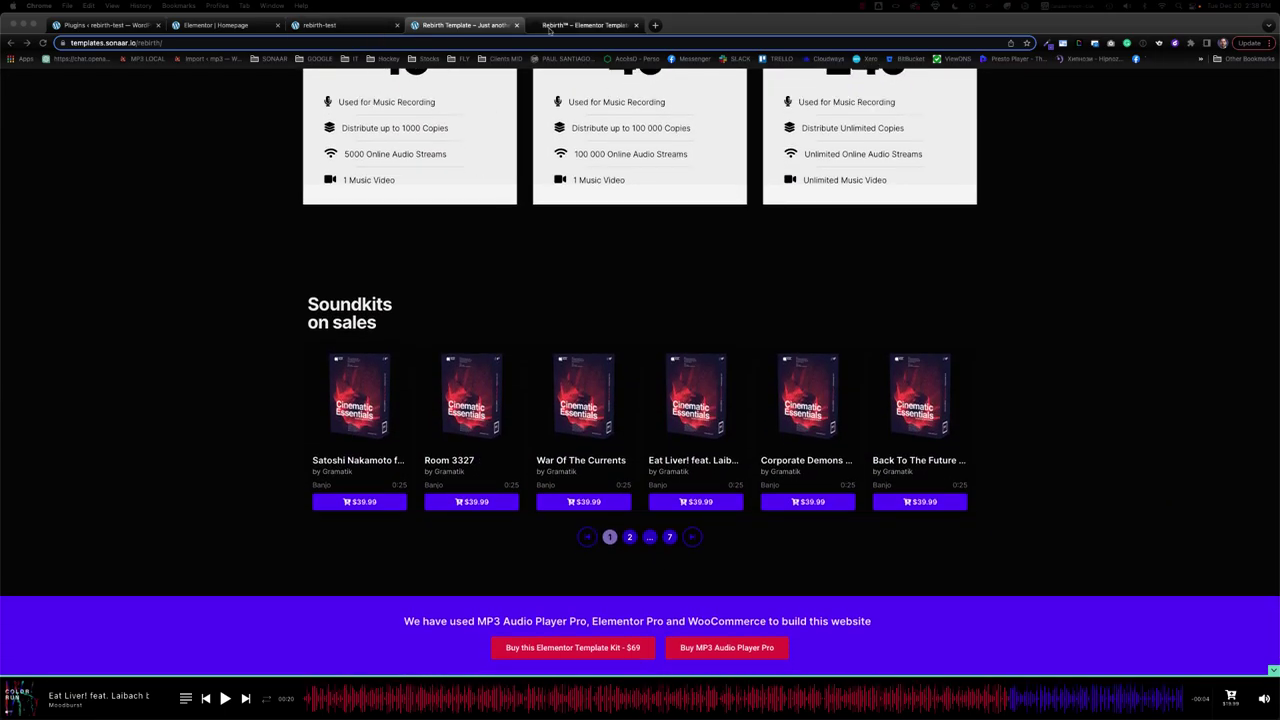
{"action": "left_click", "coordinate": [585, 25]}
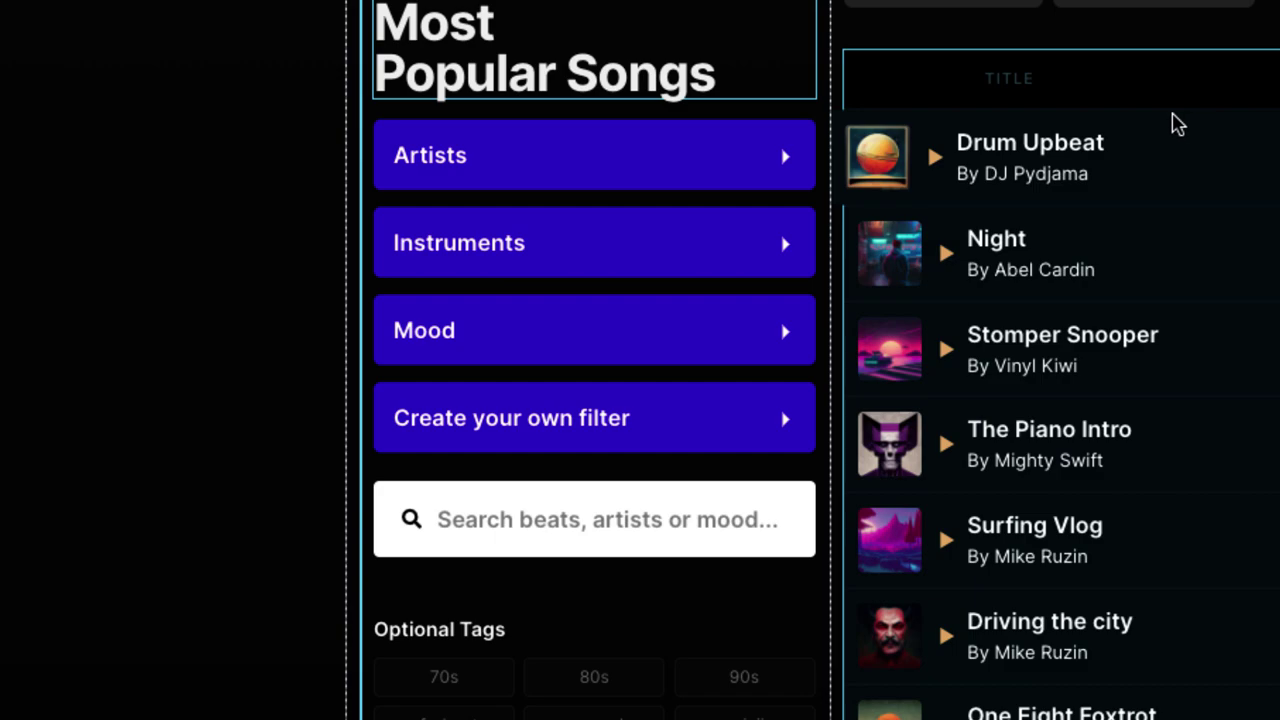
- Inspect the filter buttons, search field, song list container and the player's Show Tracklist and post source options
{"action": "left_click", "coordinate": [497, 126]}
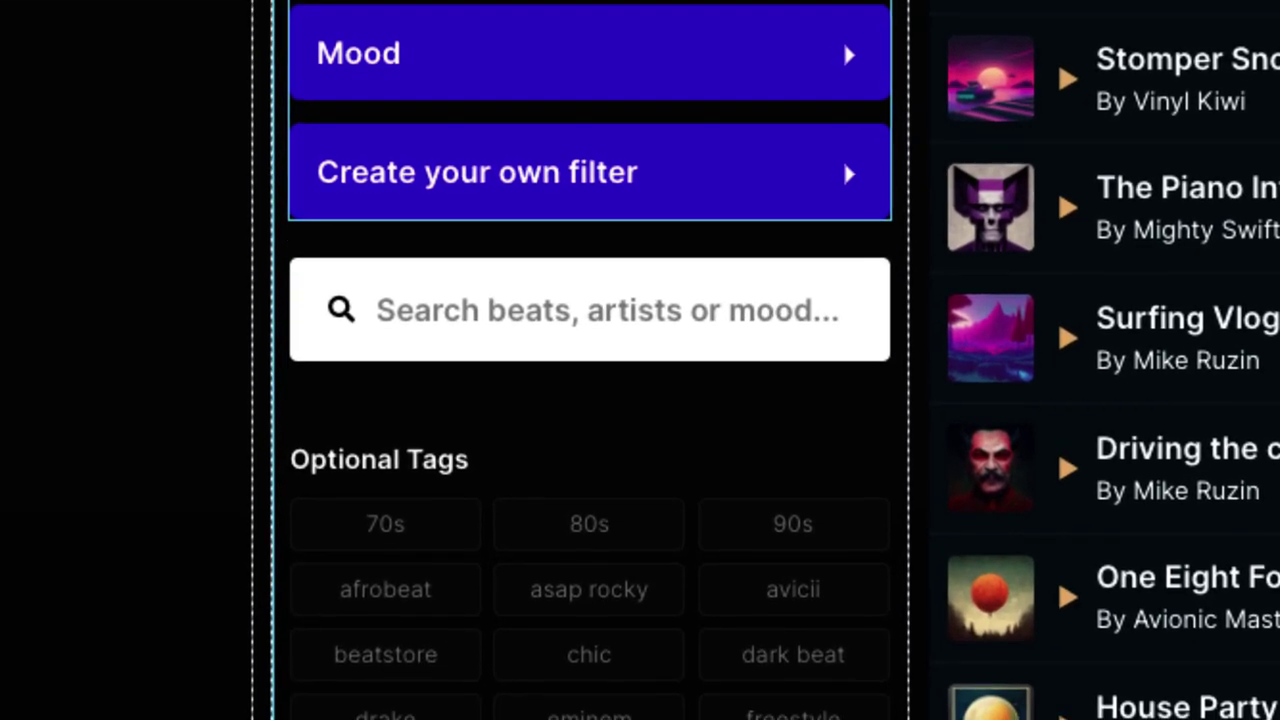
{"action": "left_click", "coordinate": [557, 430]}
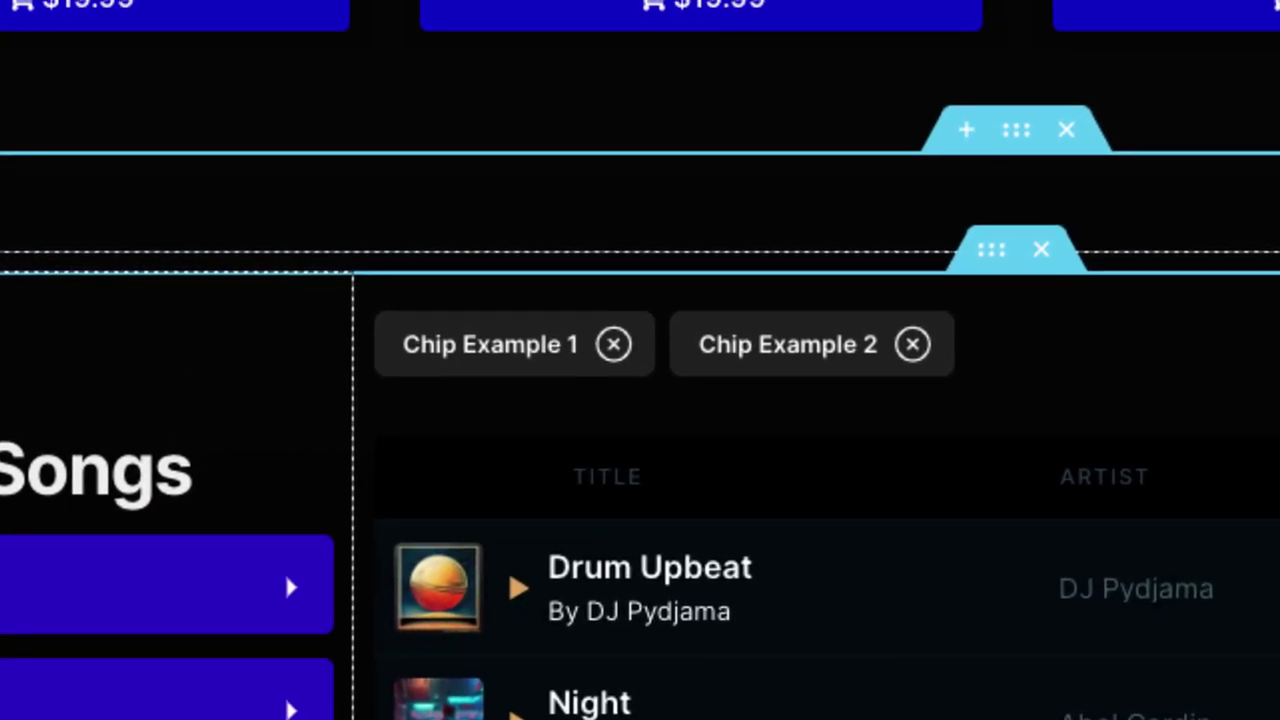
{"action": "left_click", "coordinate": [710, 600]}
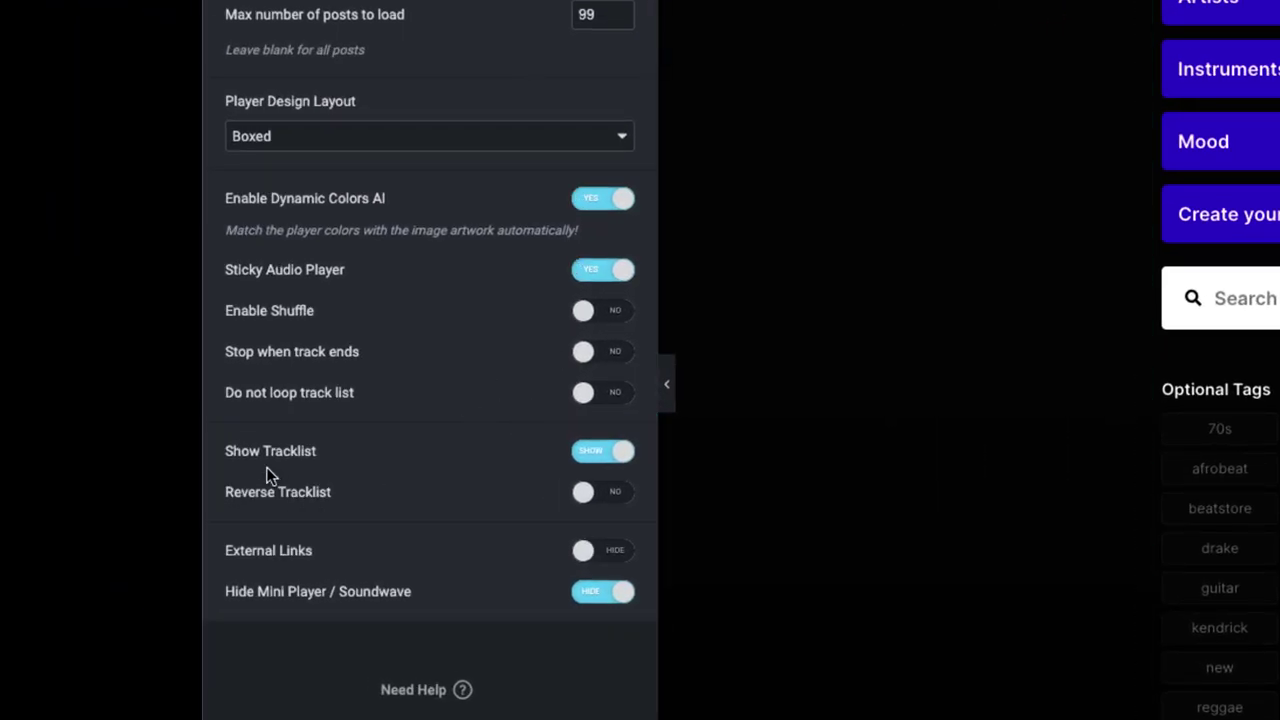
{"action": "left_click_drag", "start_coordinate": [247, 458], "coordinate": [323, 457]}
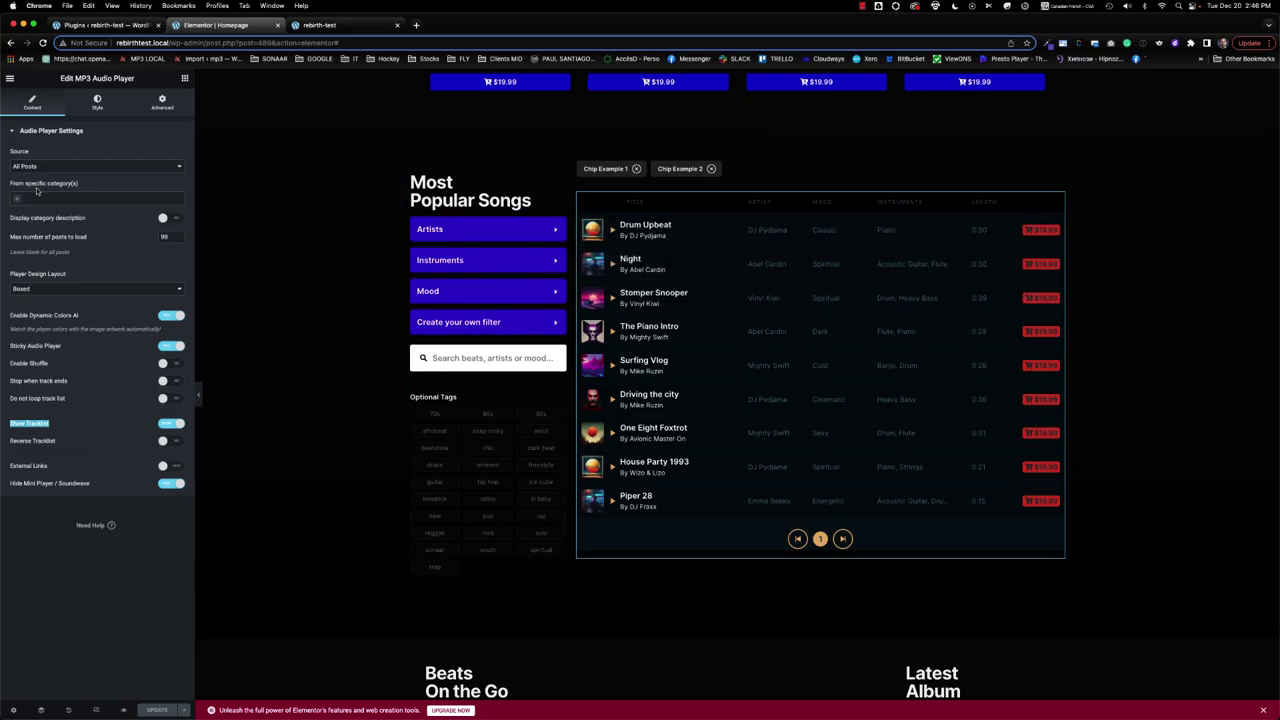
{"action": "left_click", "coordinate": [36, 167]}
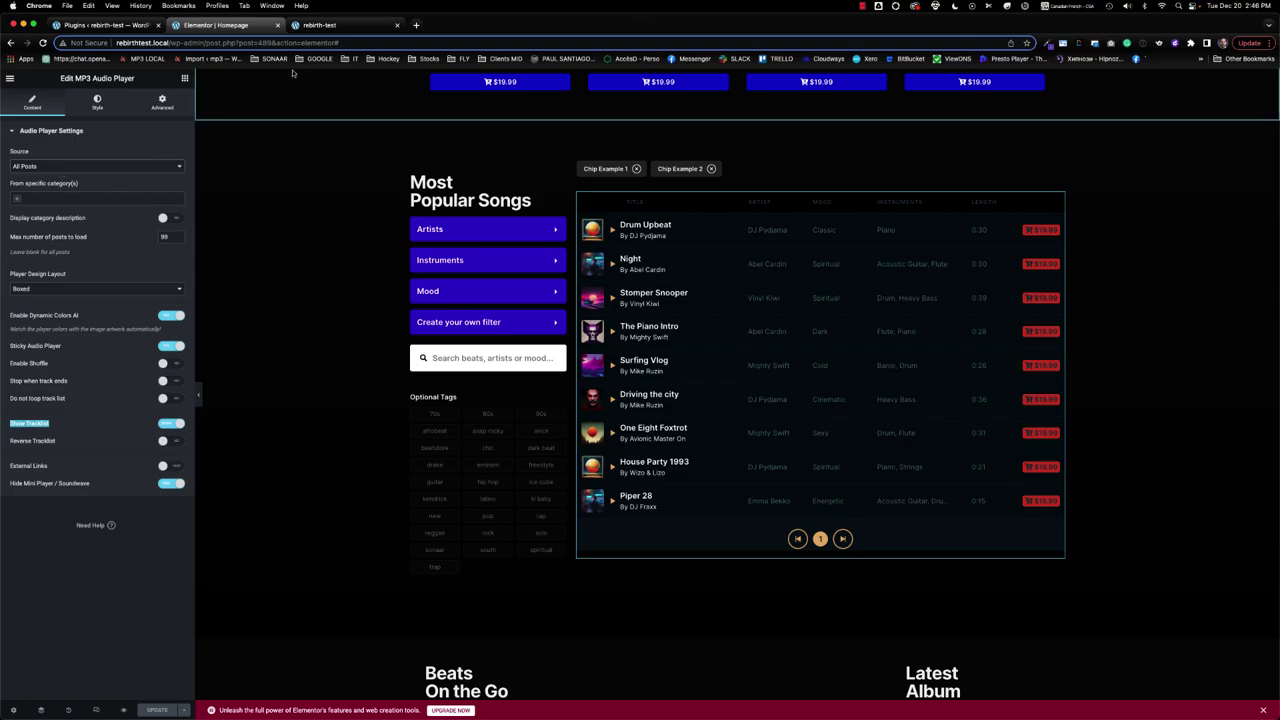
- In the player's Tracklist style settings, set a 3-column Grid layout, then revert to List
{"action": "left_click", "coordinate": [105, 103]}
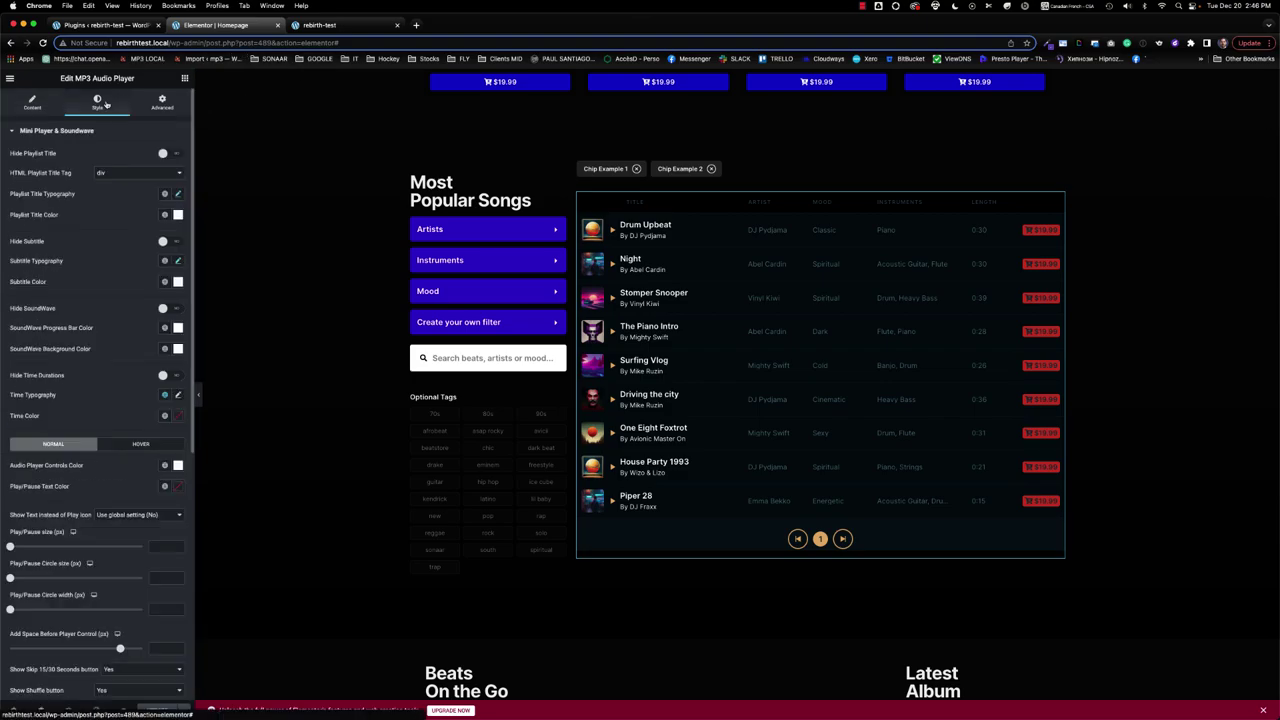
{"action": "left_click", "coordinate": [57, 131]}
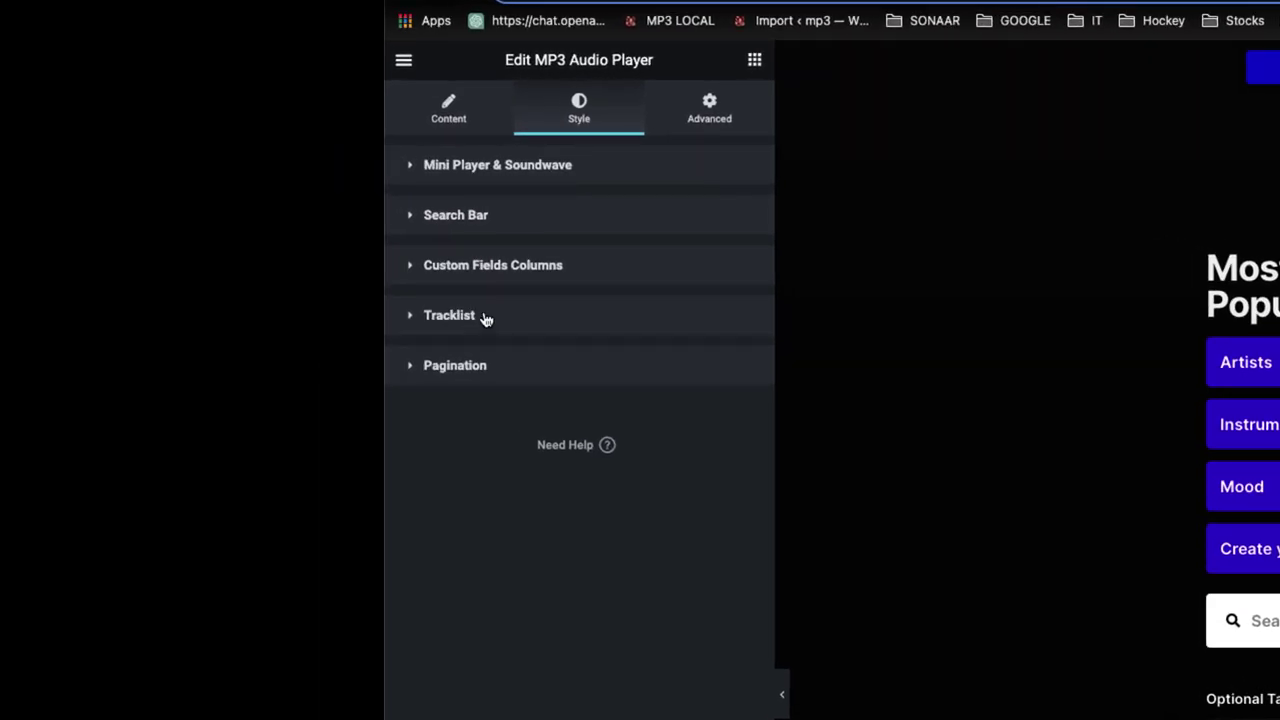
{"action": "left_click", "coordinate": [484, 317]}
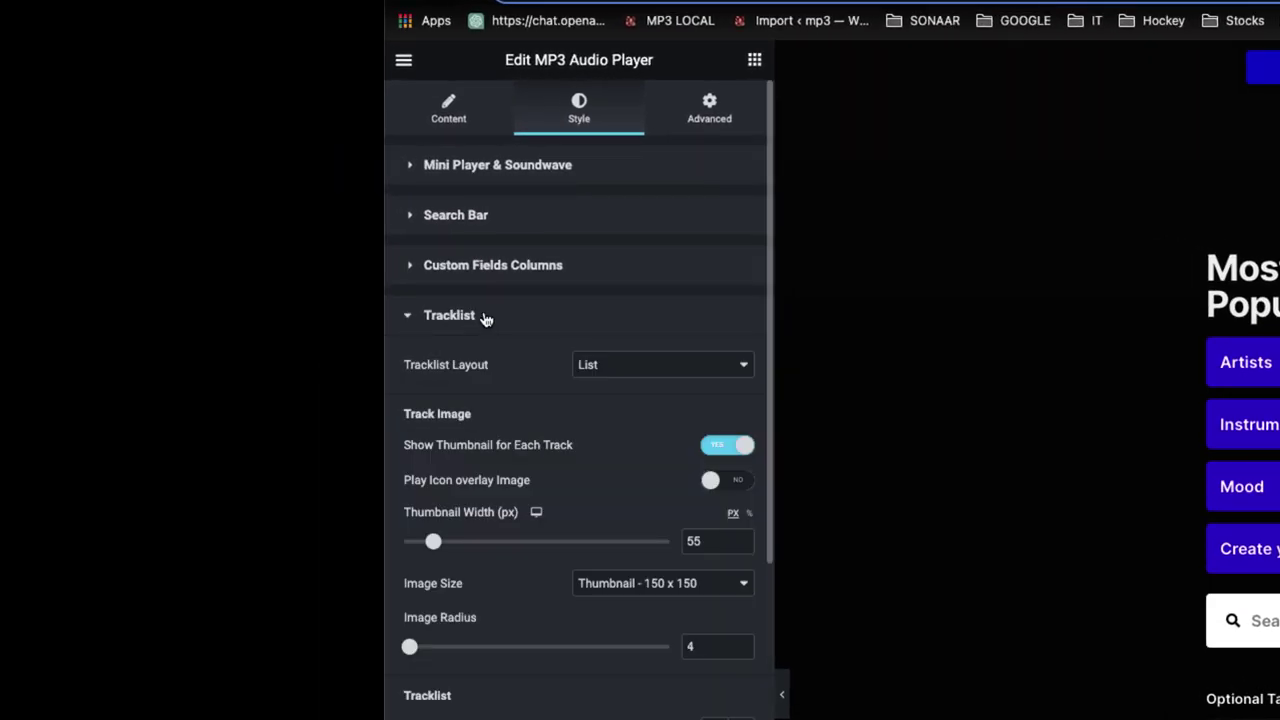
{"action": "left_click", "coordinate": [626, 352]}
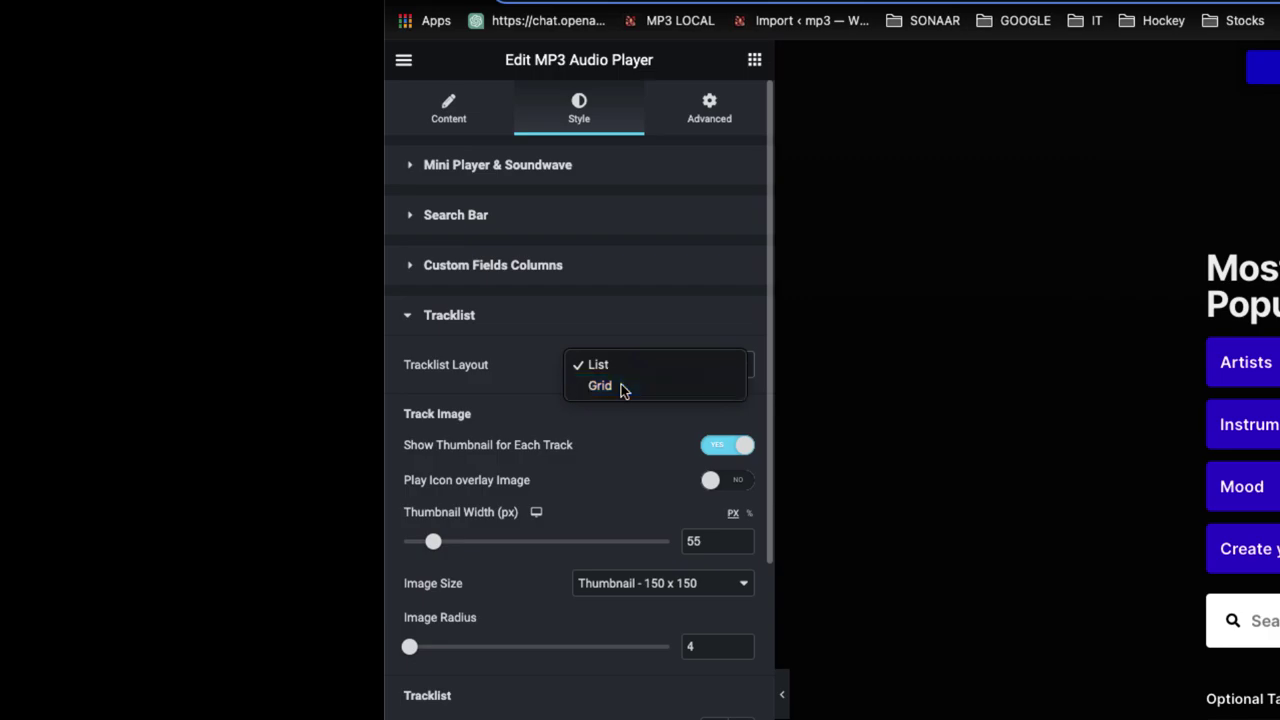
{"action": "left_click", "coordinate": [623, 386]}
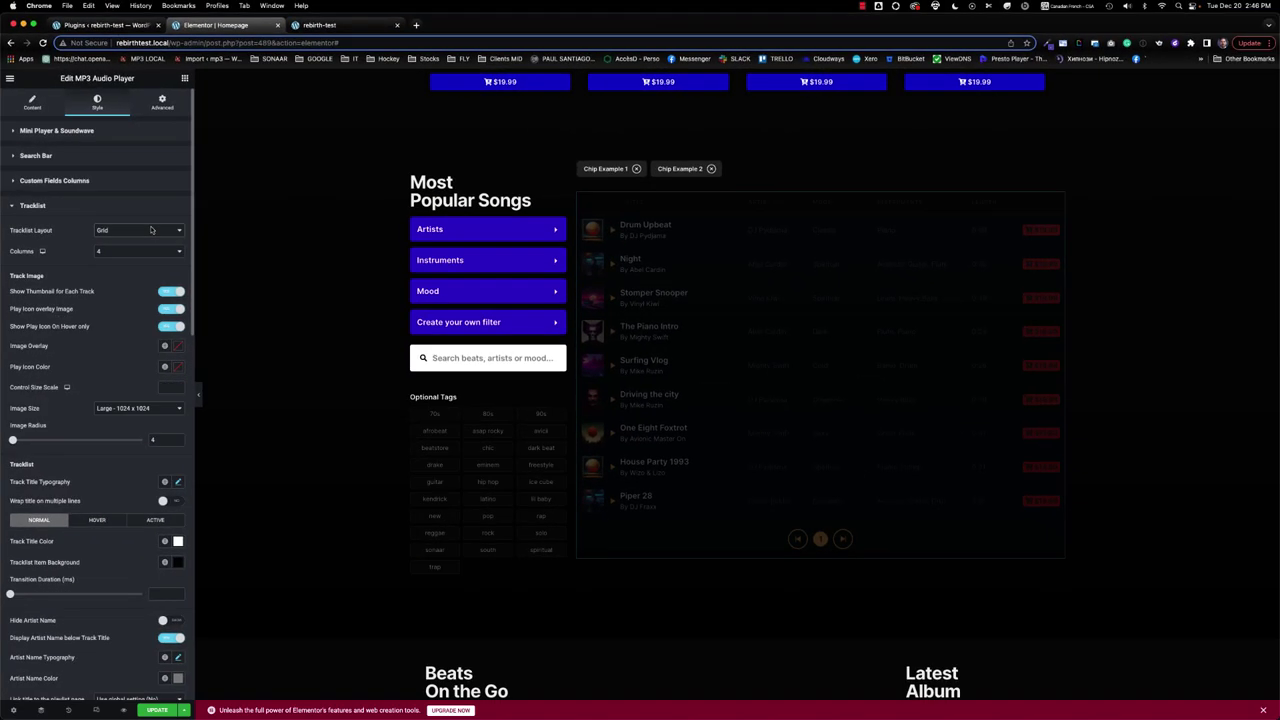
{"action": "left_click", "coordinate": [134, 251]}
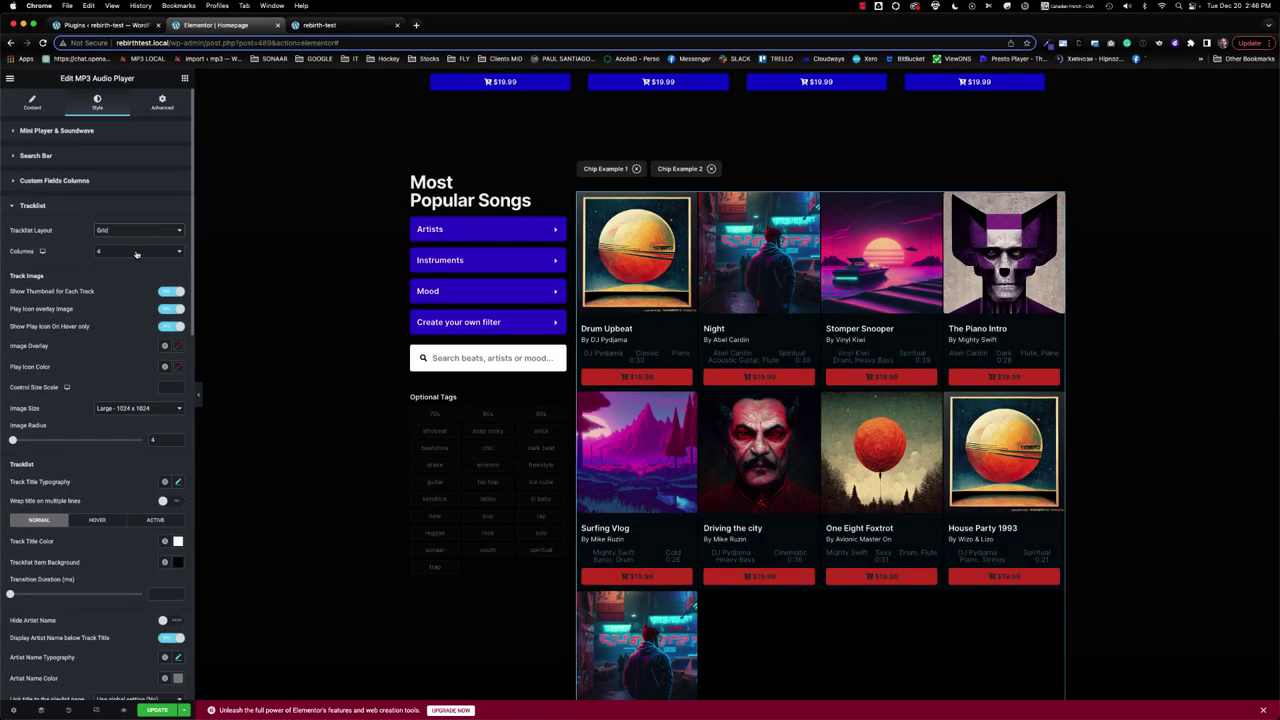
{"action": "left_click", "coordinate": [134, 241]}
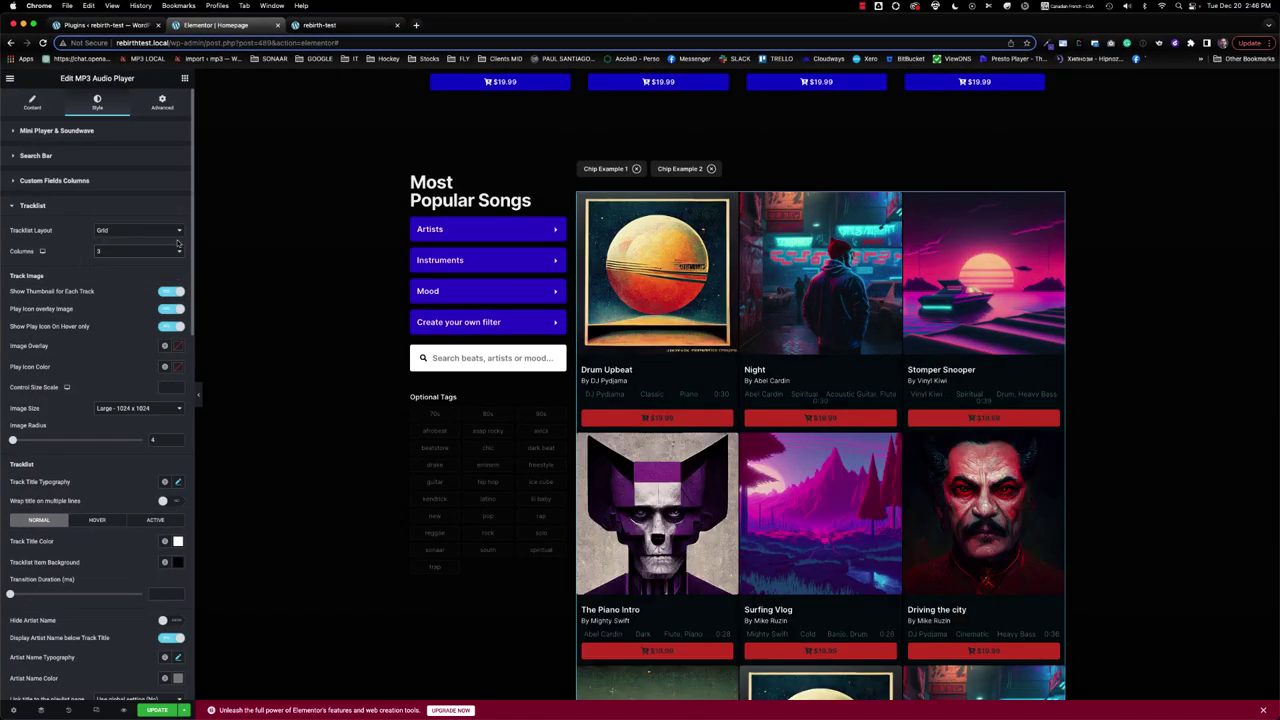
{"action": "left_click", "coordinate": [135, 233]}
{"action": "left_click", "coordinate": [128, 221]}
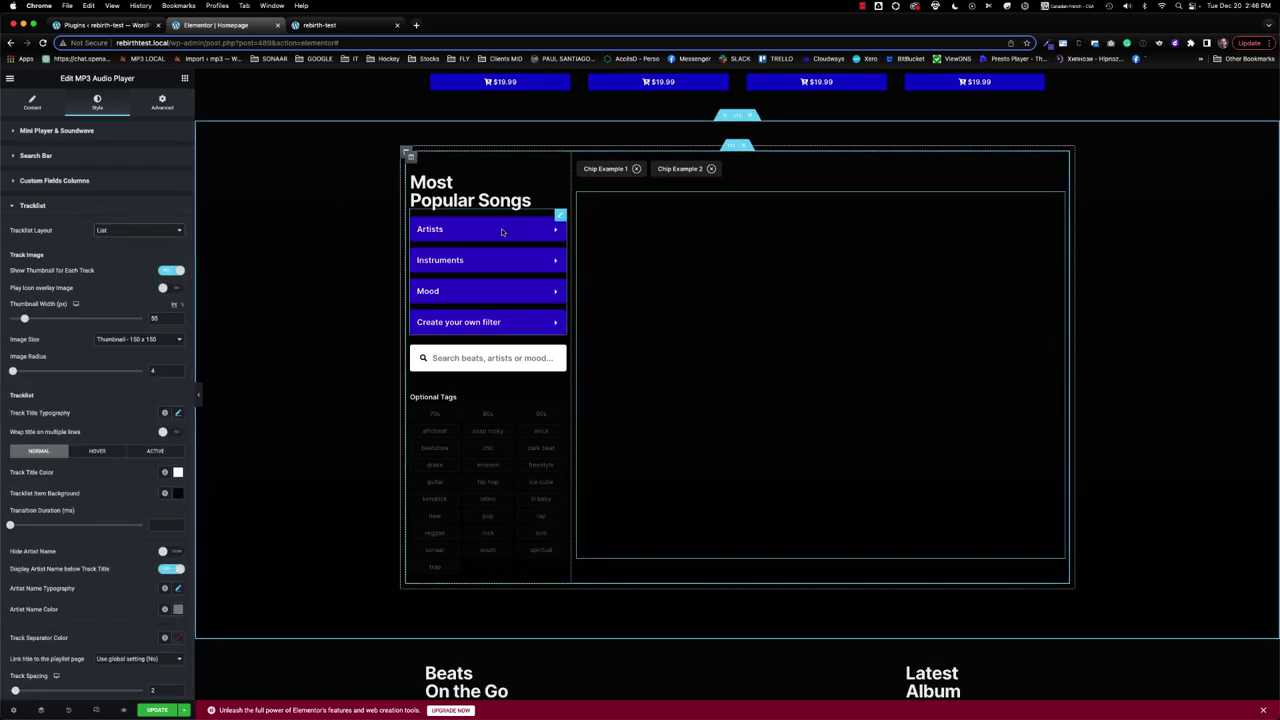
- Set the Artists filter's source to ACF with the Artist field
{"action": "left_click", "coordinate": [501, 228]}
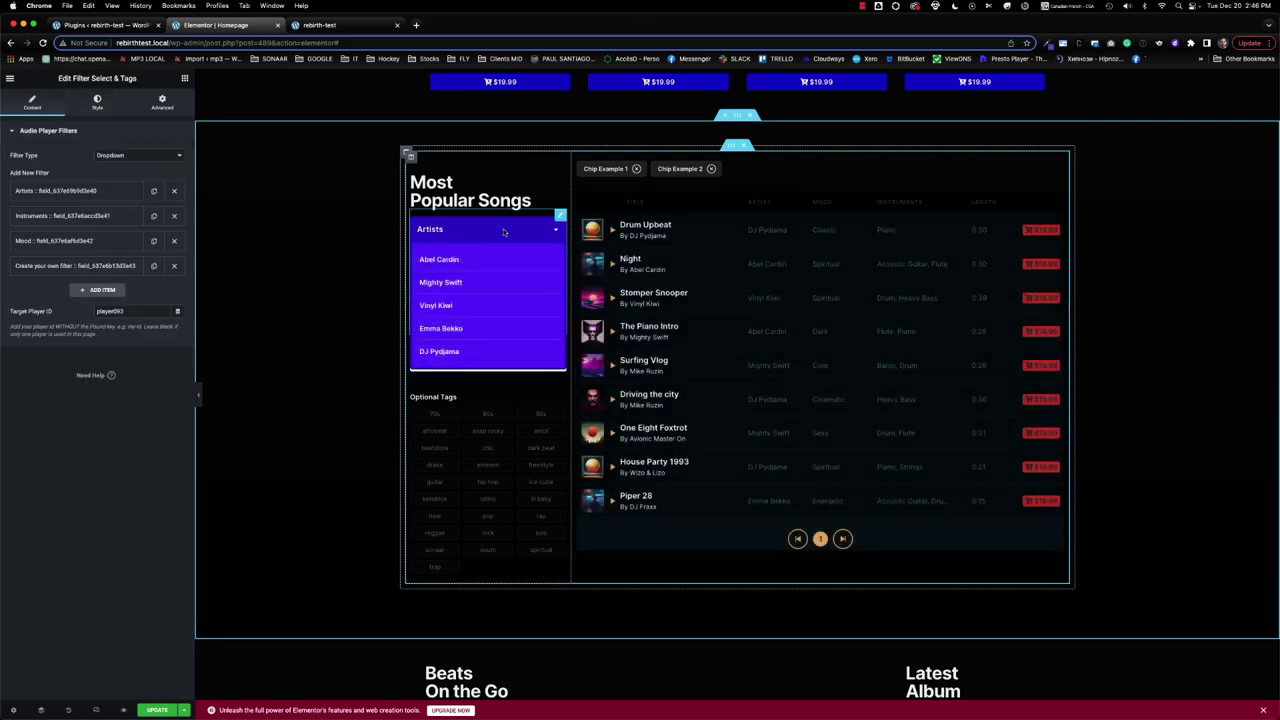
{"action": "left_click", "coordinate": [504, 232]}
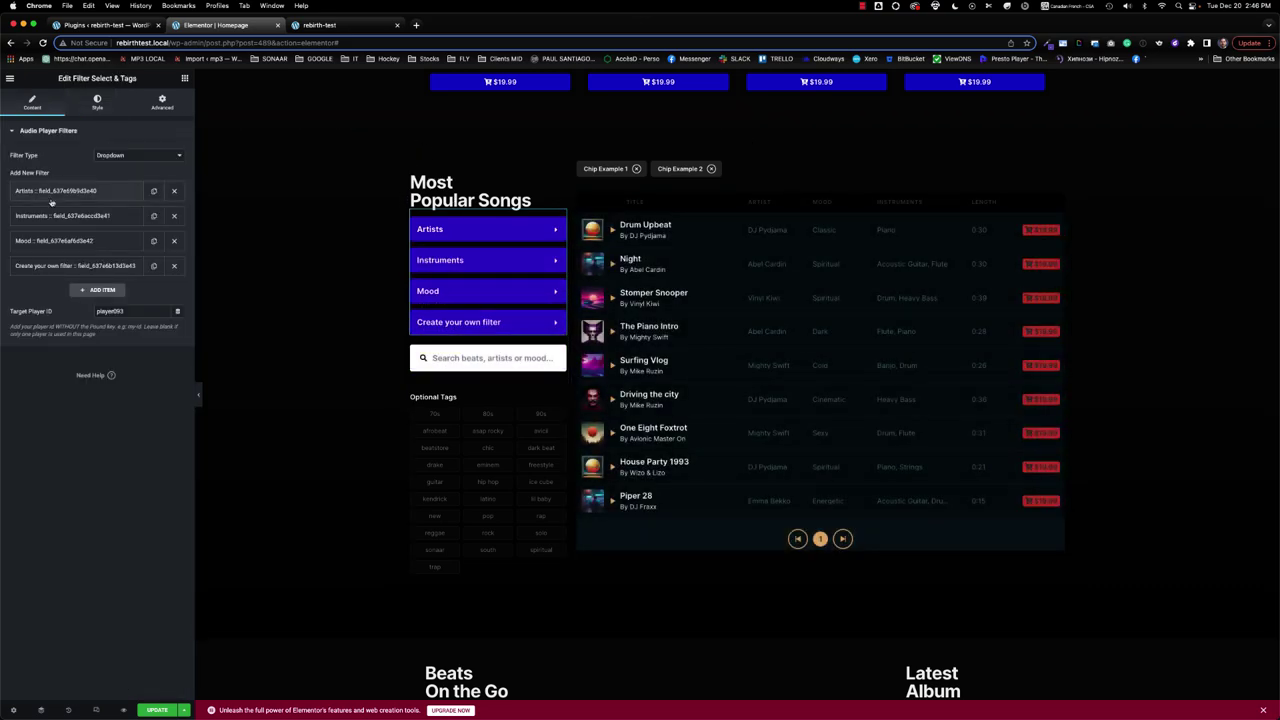
{"action": "left_click", "coordinate": [103, 191]}
{"action": "left_click", "coordinate": [115, 244]}
{"action": "left_click", "coordinate": [124, 245]}
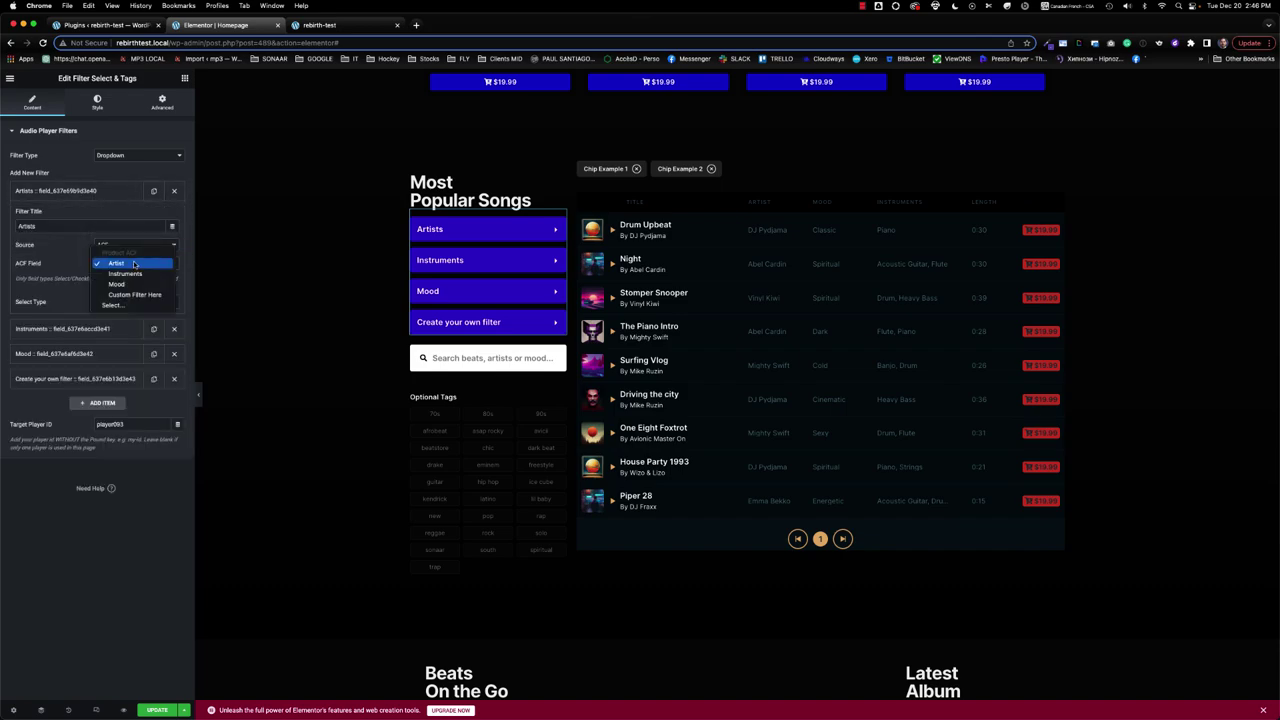
{"action": "left_click", "coordinate": [124, 278]}
- Keep the Instruments filter on the ACF Instruments field, then return to the Plugins page
{"action": "left_click", "coordinate": [85, 328]}
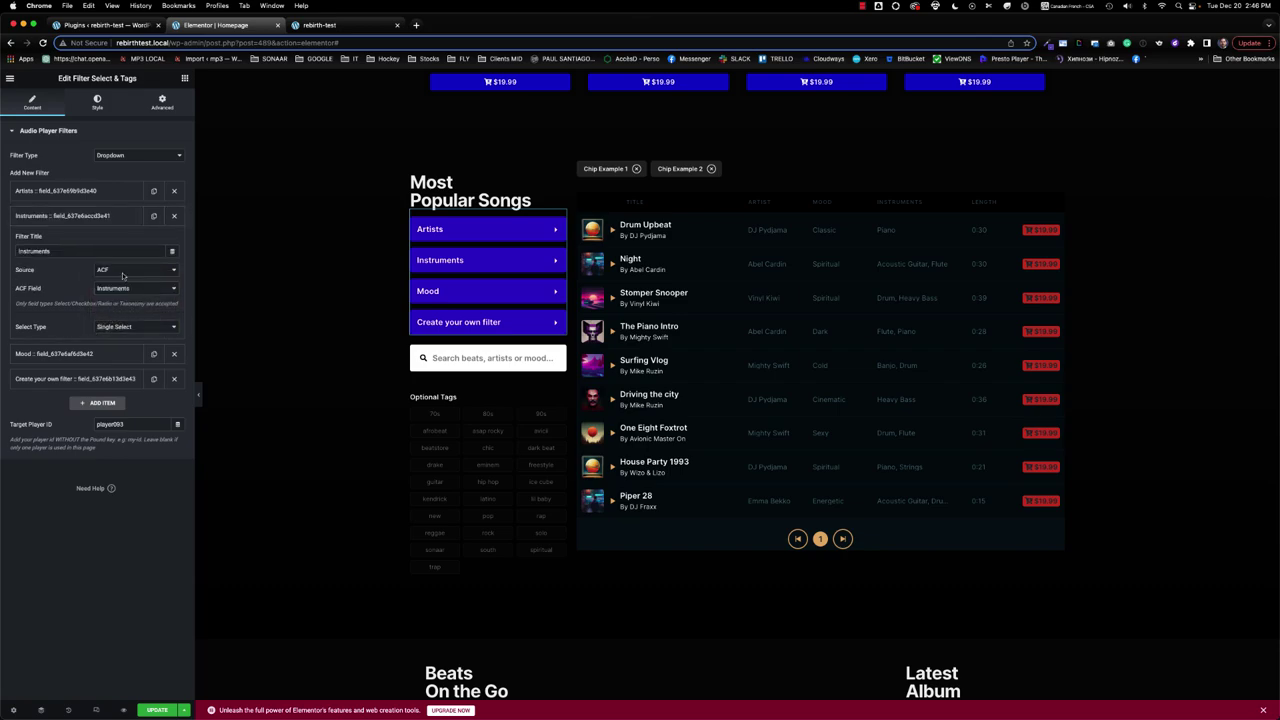
{"action": "left_click", "coordinate": [121, 288]}
{"action": "left_click", "coordinate": [121, 289]}
{"action": "left_click", "coordinate": [130, 292]}
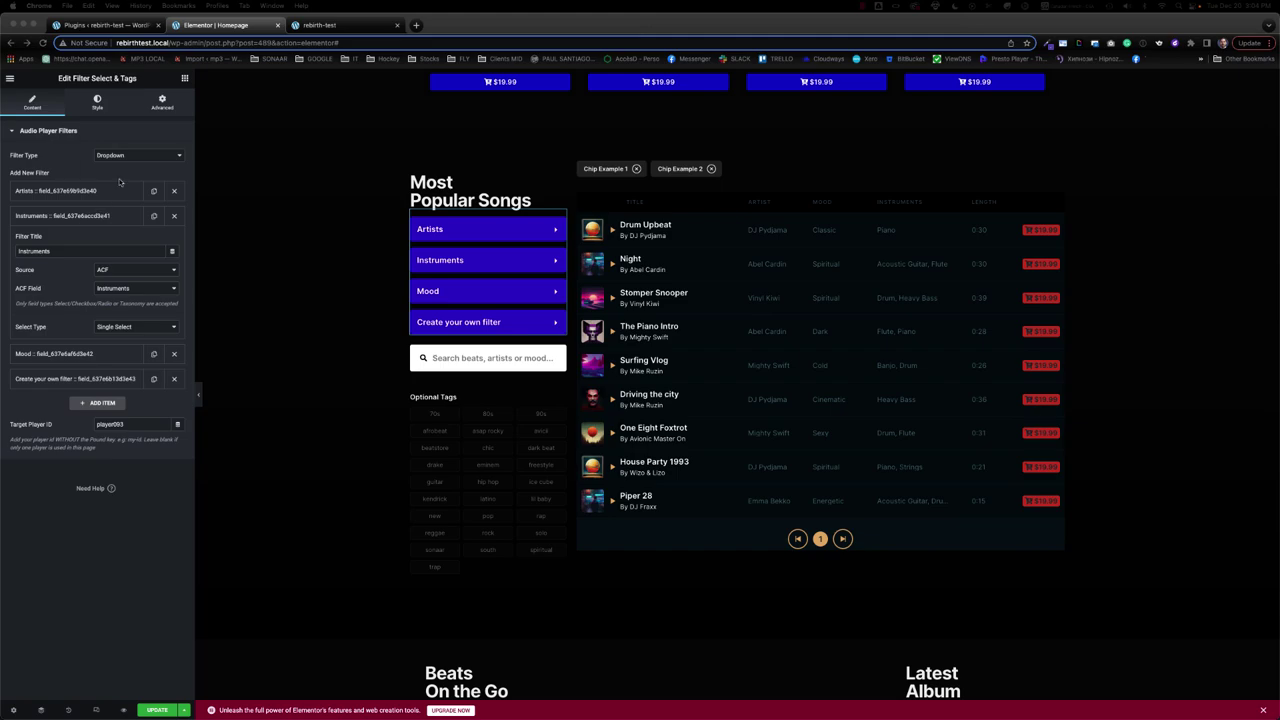
{"action": "left_click", "coordinate": [106, 25]}
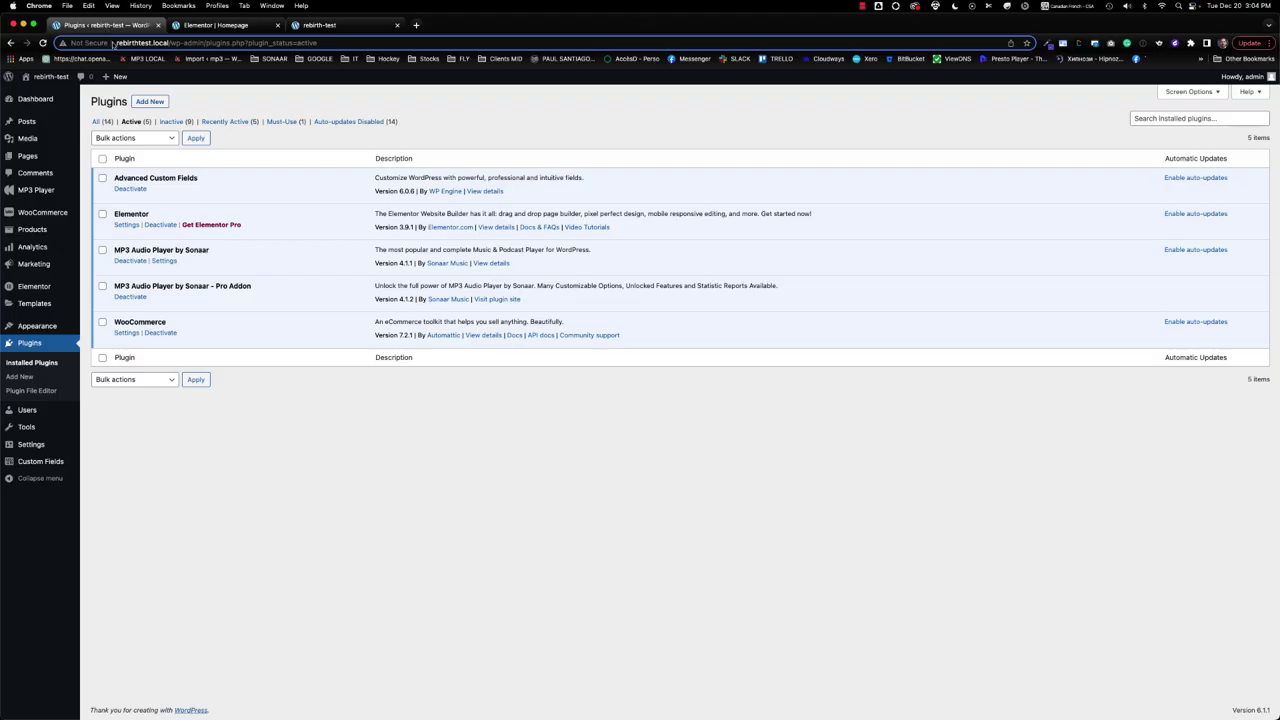
{"action": "mouse_move", "coordinate": [32, 229]}
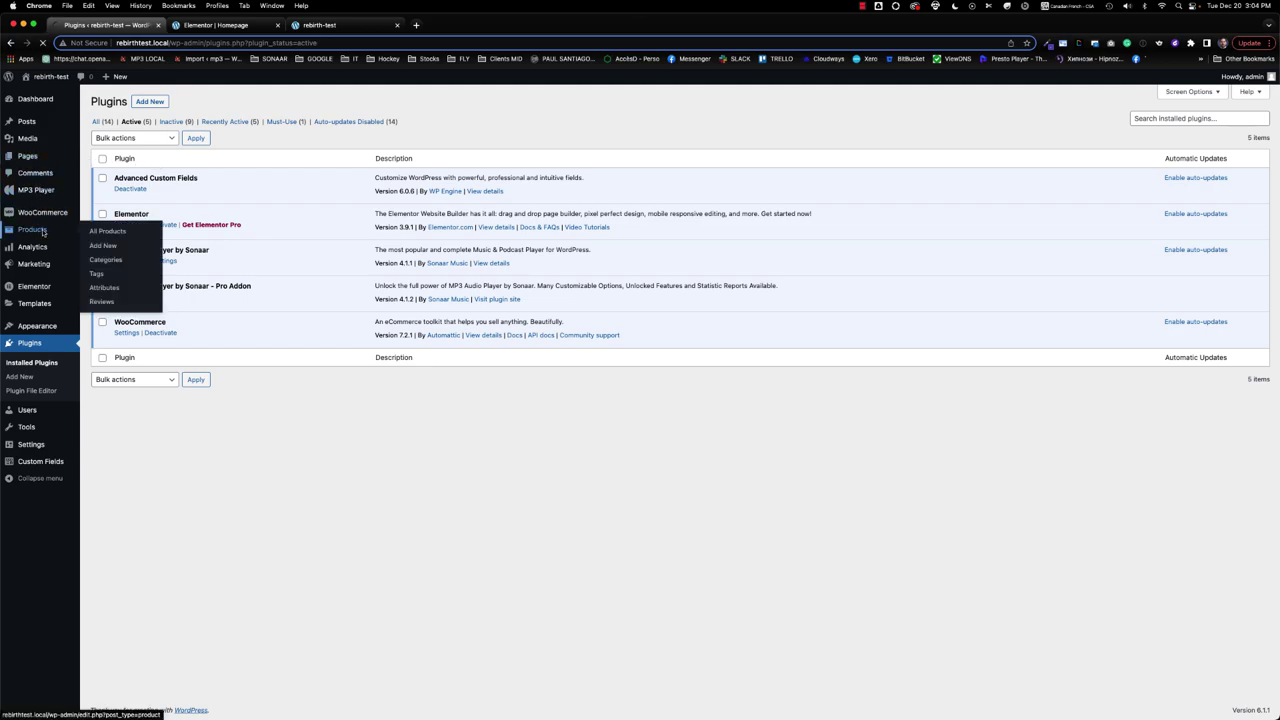
- Open Drum Upbeat and expand its #936 Exclusive variation, showing $249.99 and a downloadable WAV file
{"action": "left_click", "coordinate": [42, 230]}
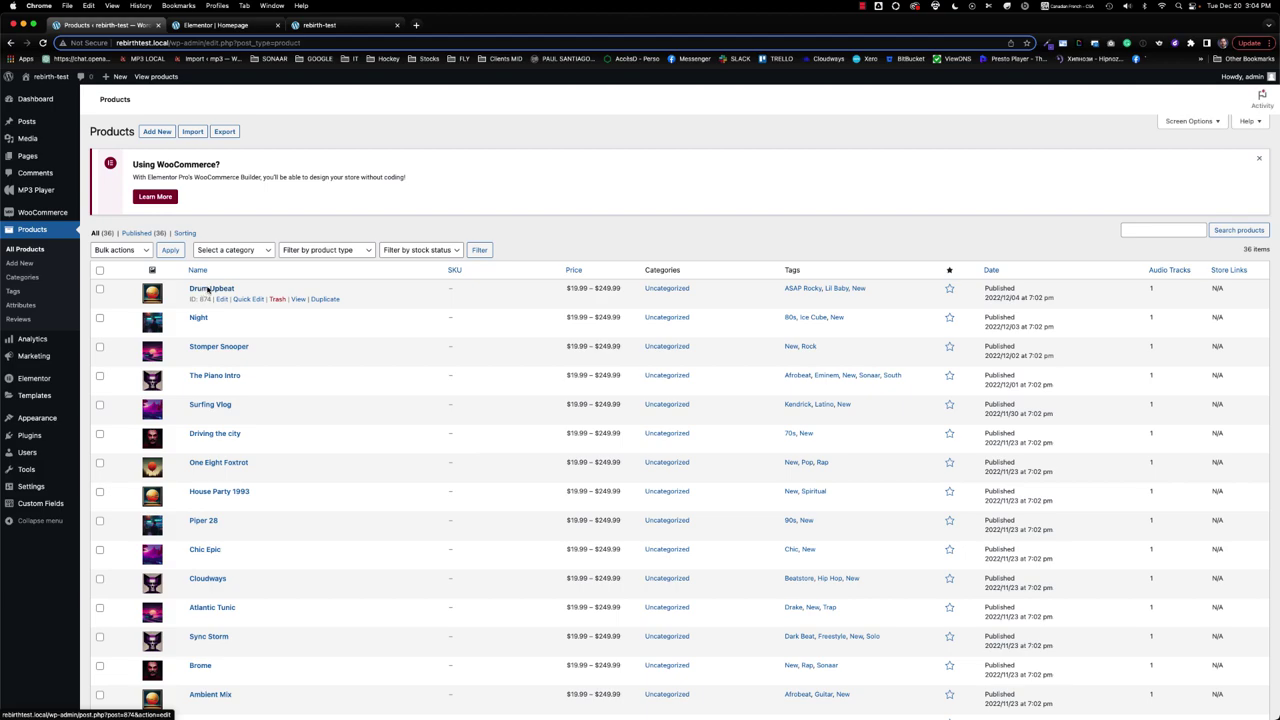
{"action": "left_click", "coordinate": [208, 289]}
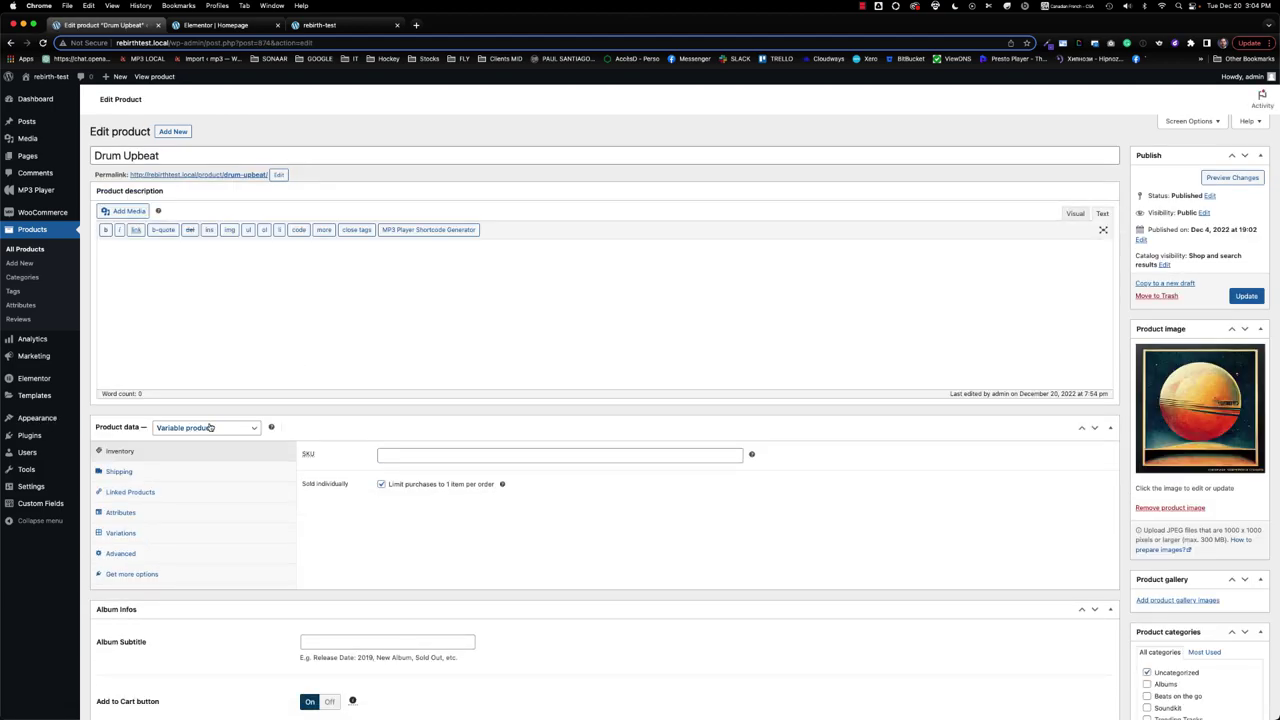
{"action": "scroll", "coordinate": [215, 415], "scroll_direction": "down", "scroll_amount": 3}
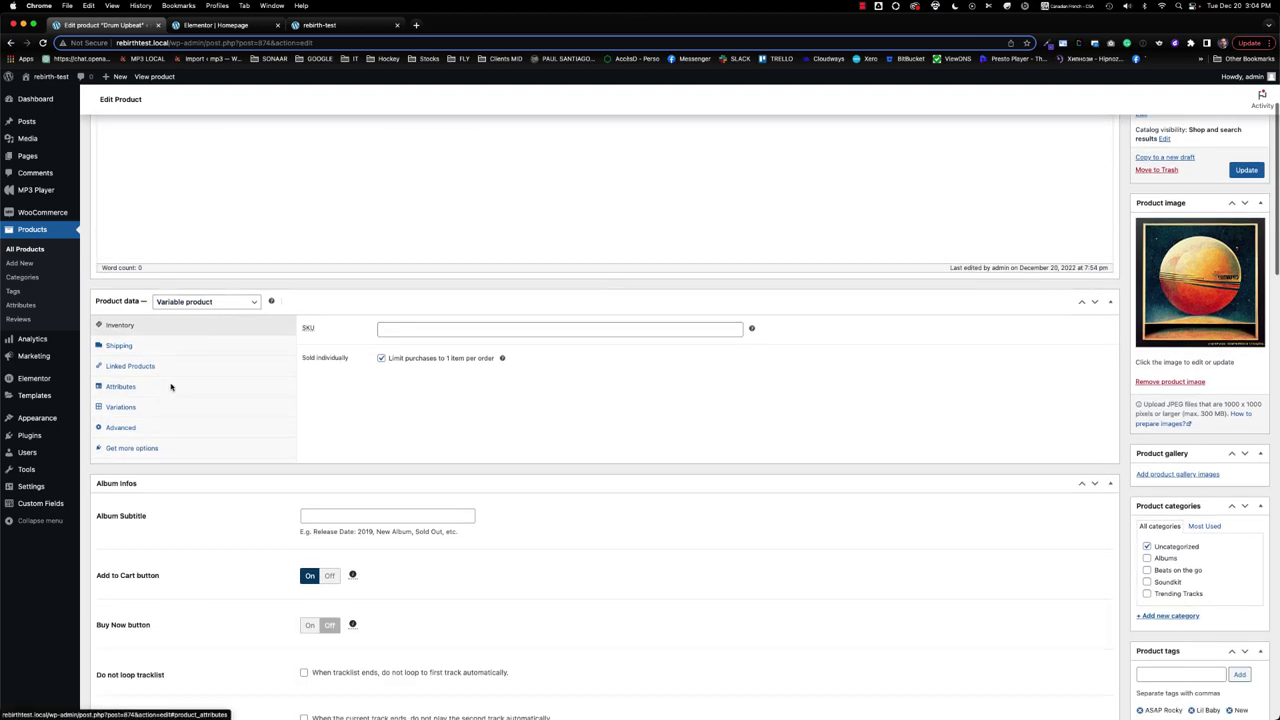
{"action": "left_click", "coordinate": [122, 407]}
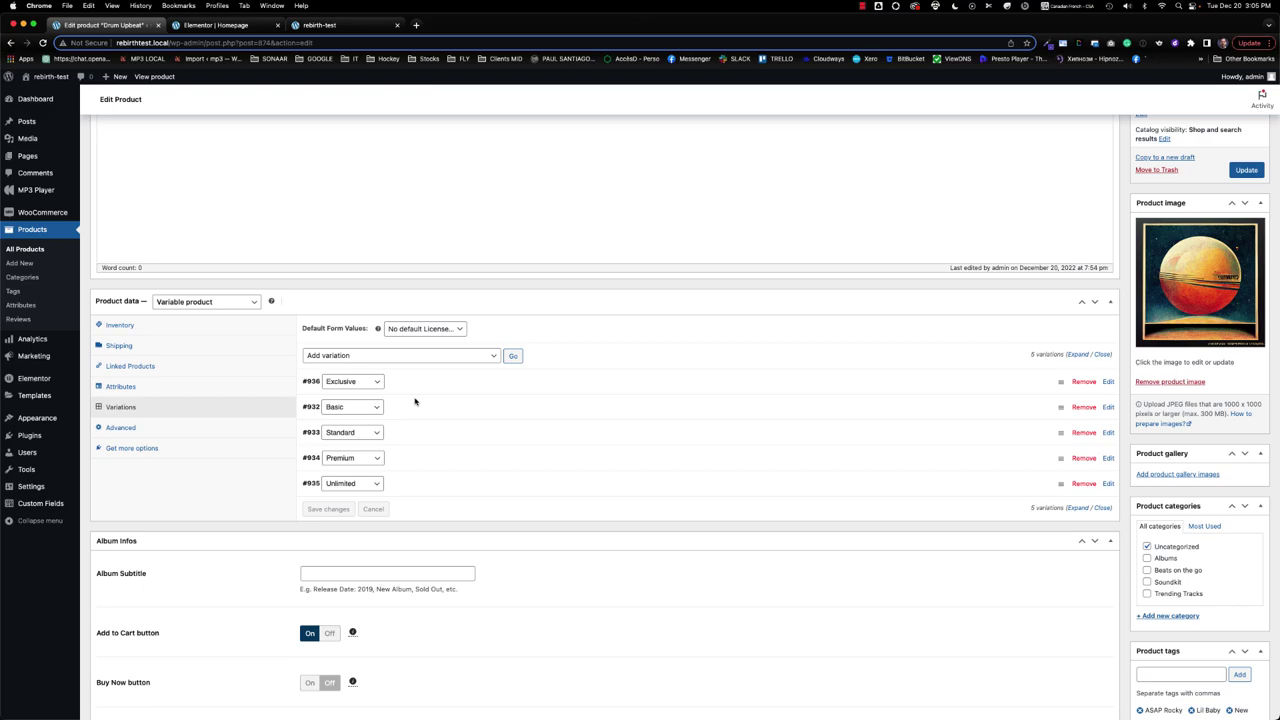
{"action": "left_click", "coordinate": [428, 381]}
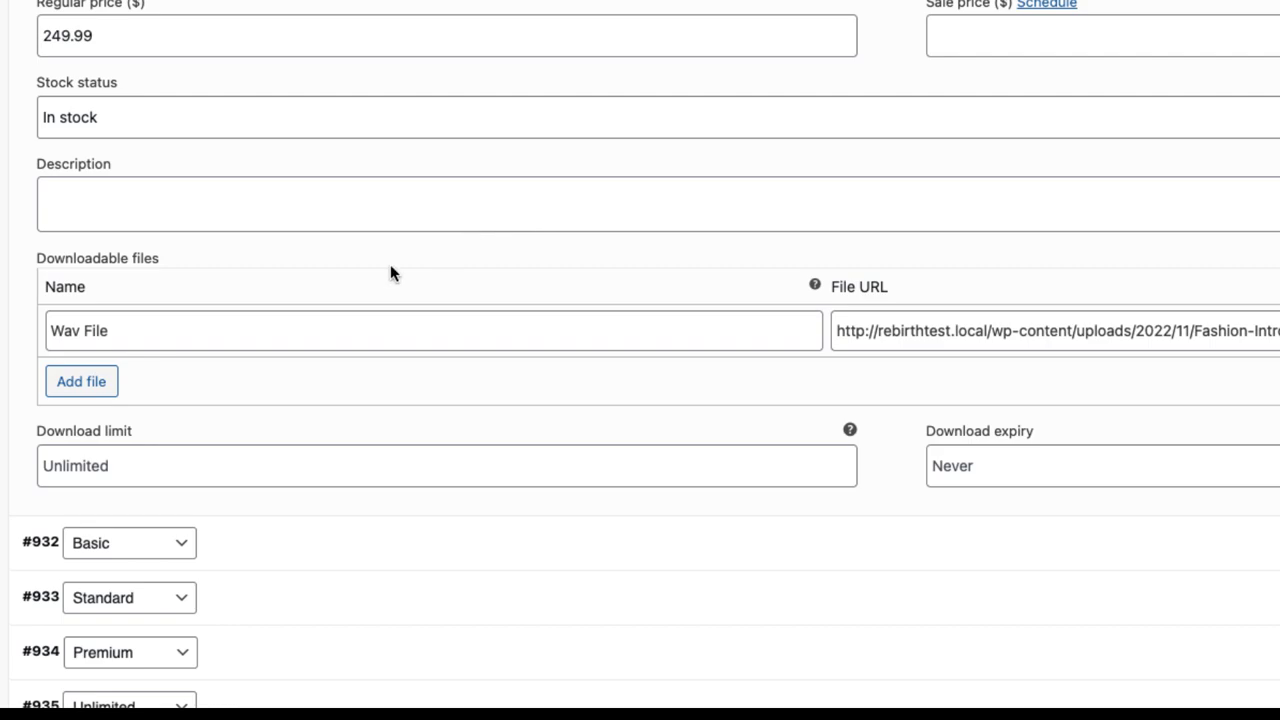
{"action": "scroll", "coordinate": [420, 270], "scroll_direction": "down", "scroll_amount": 1}
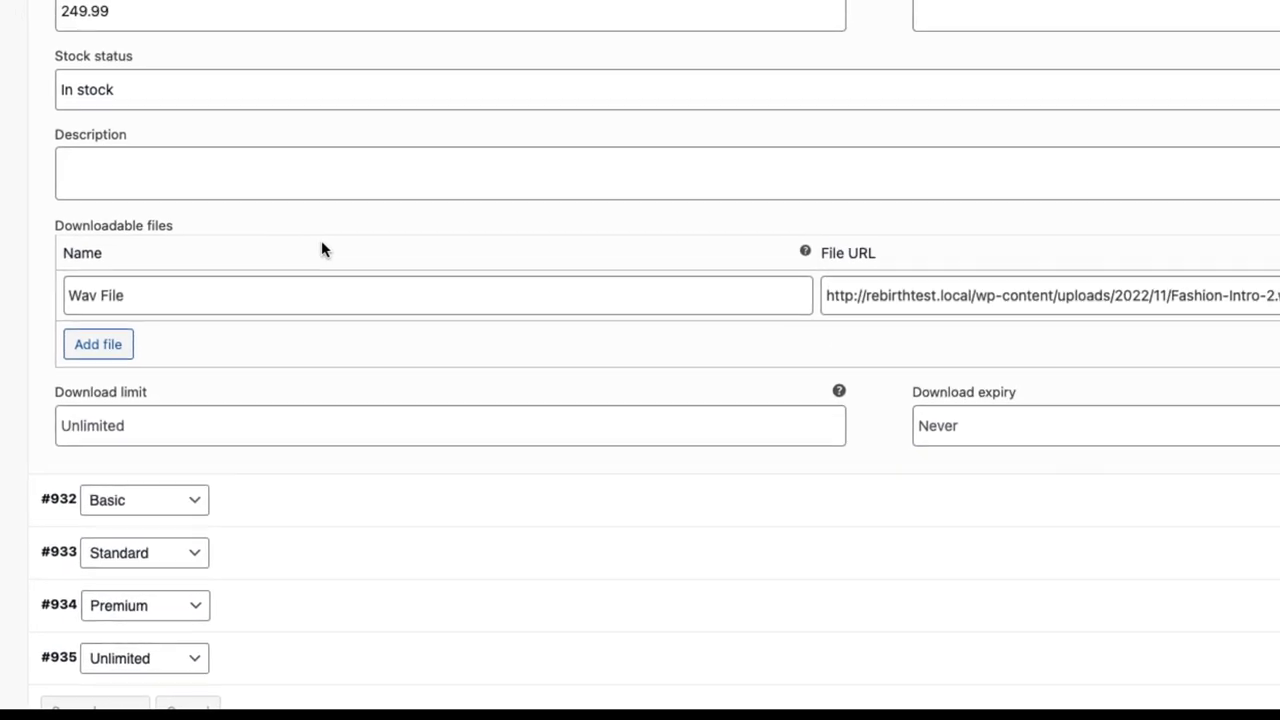
{"action": "scroll", "coordinate": [438, 494], "scroll_direction": "down", "scroll_amount": 2}
{"action": "scroll", "coordinate": [438, 494], "scroll_direction": "down", "scroll_amount": 2}
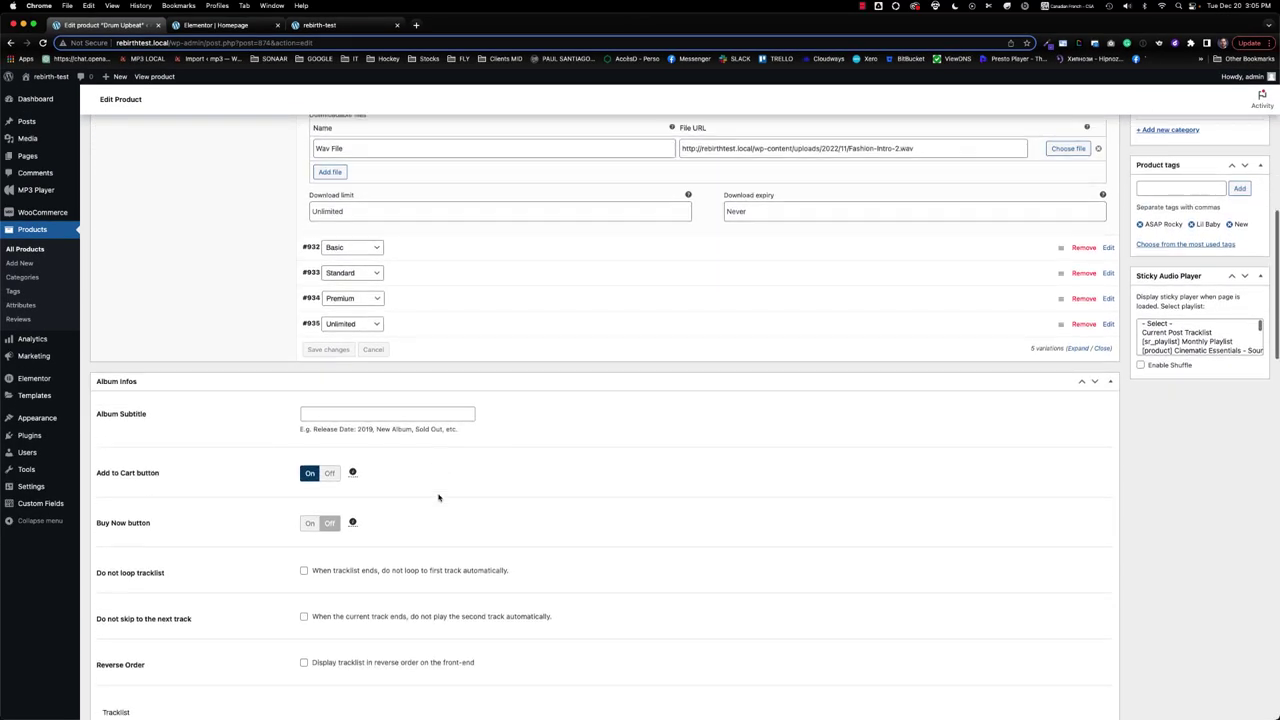
{"action": "scroll", "coordinate": [438, 495], "scroll_direction": "down", "scroll_amount": 3}
{"action": "scroll", "coordinate": [438, 497], "scroll_direction": "down", "scroll_amount": 5}
{"action": "scroll", "coordinate": [438, 497], "scroll_direction": "down", "scroll_amount": 1}
{"action": "scroll", "coordinate": [400, 420], "scroll_direction": "down", "scroll_amount": 1}
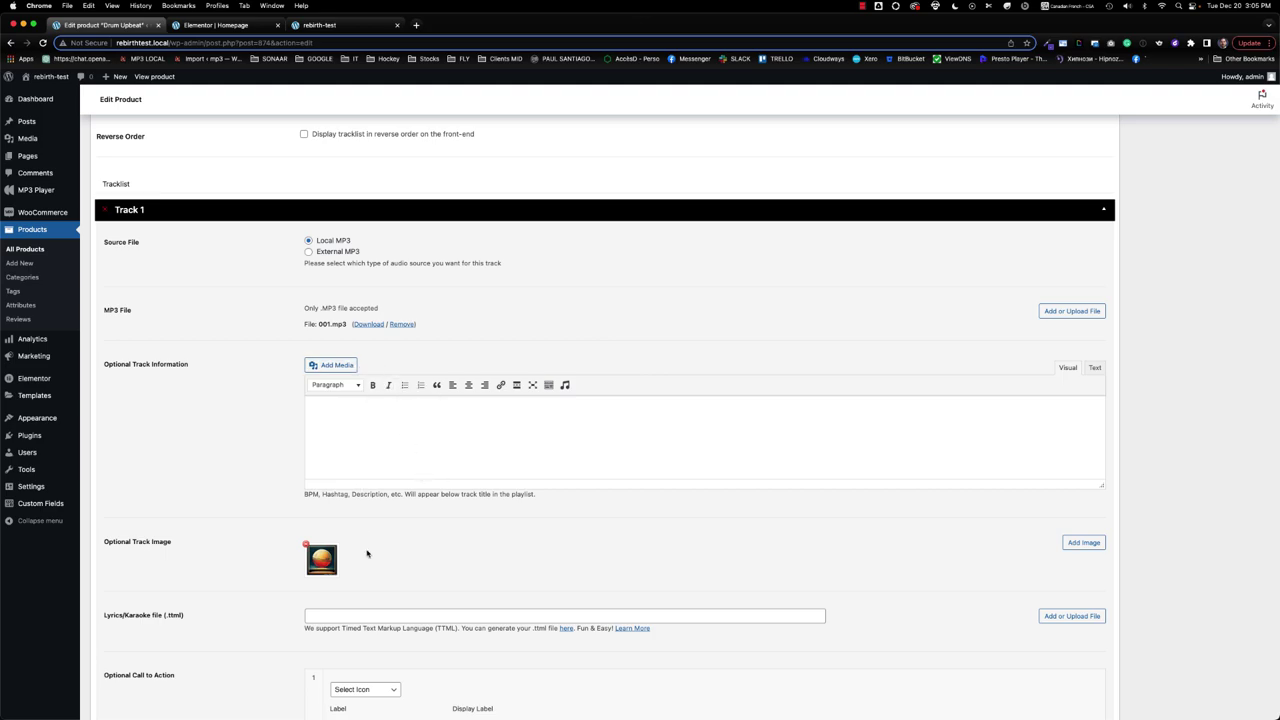
{"action": "left_click", "coordinate": [323, 325]}
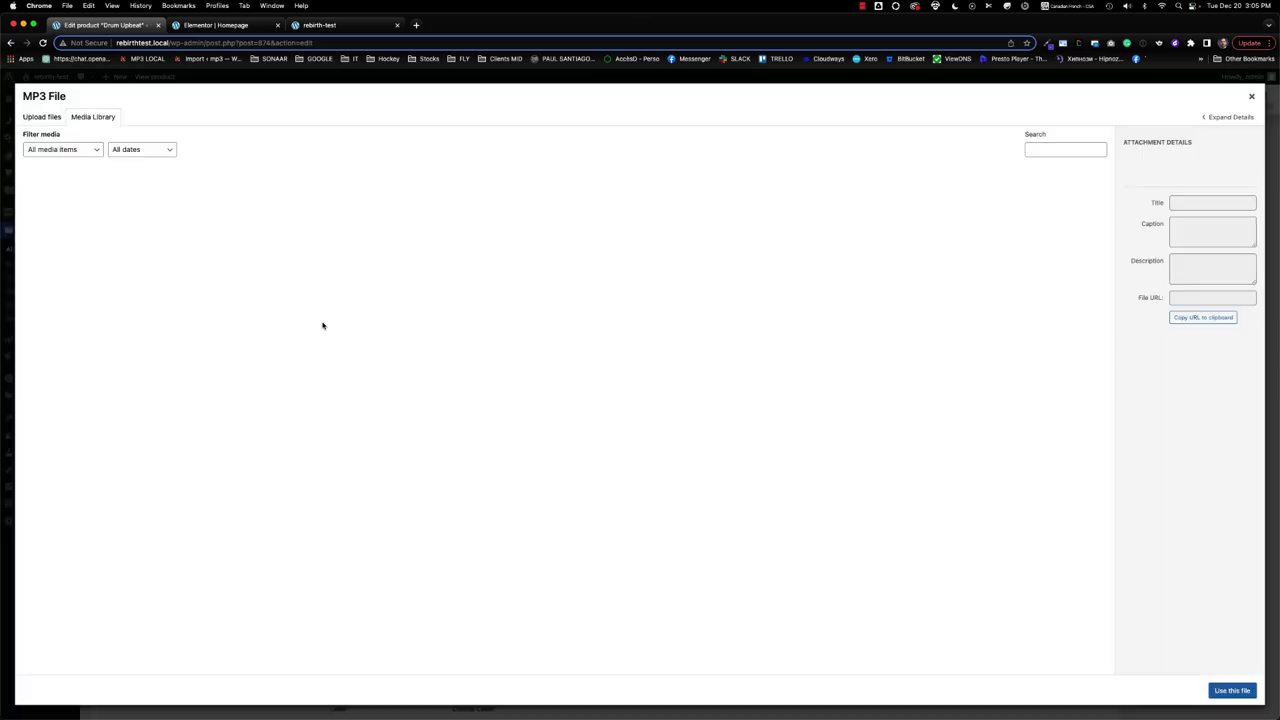
{"action": "left_click", "coordinate": [1251, 96]}
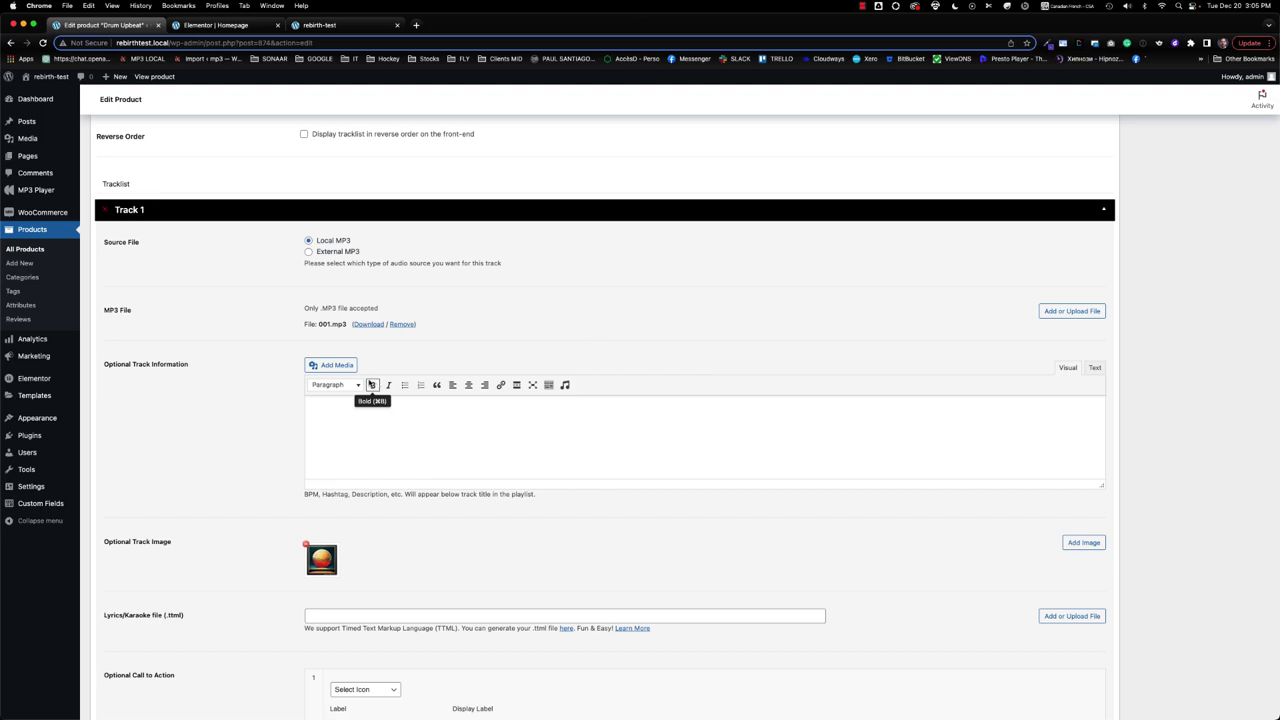
{"action": "scroll", "coordinate": [345, 366], "scroll_direction": "down", "scroll_amount": 1}
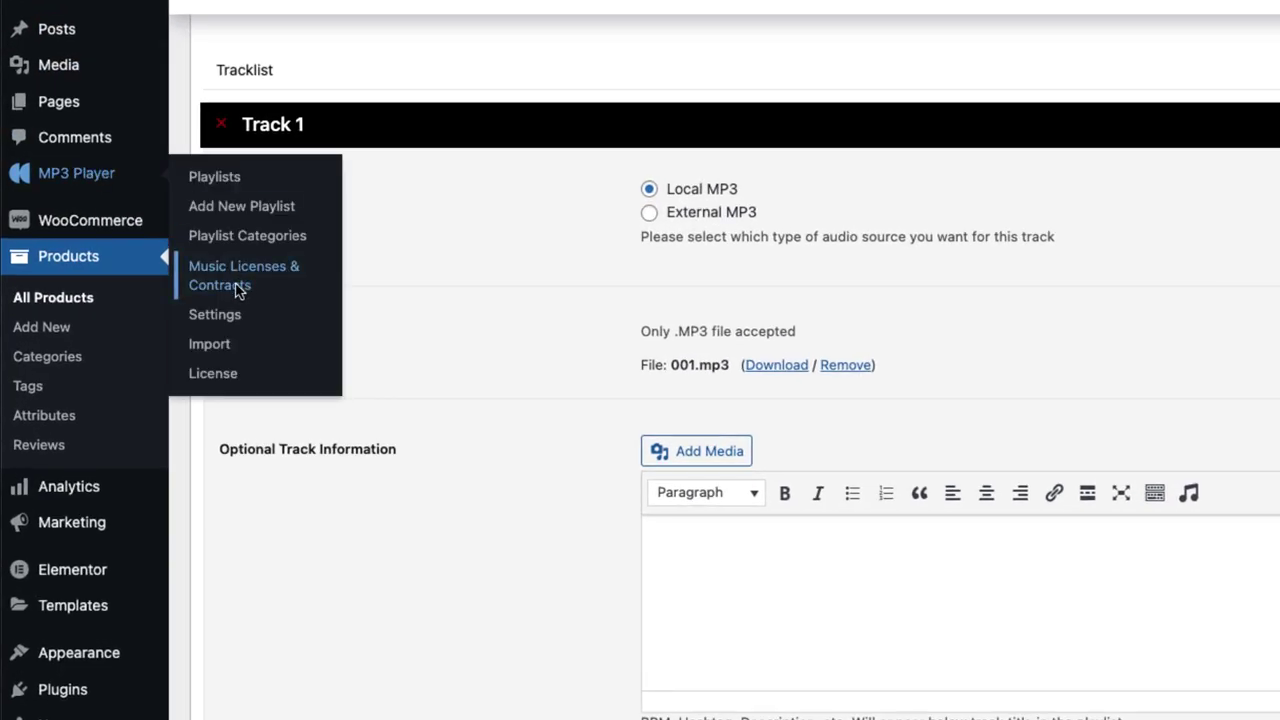
- Look through the MP3 Player plugin's general settings
{"action": "left_click", "coordinate": [225, 318]}
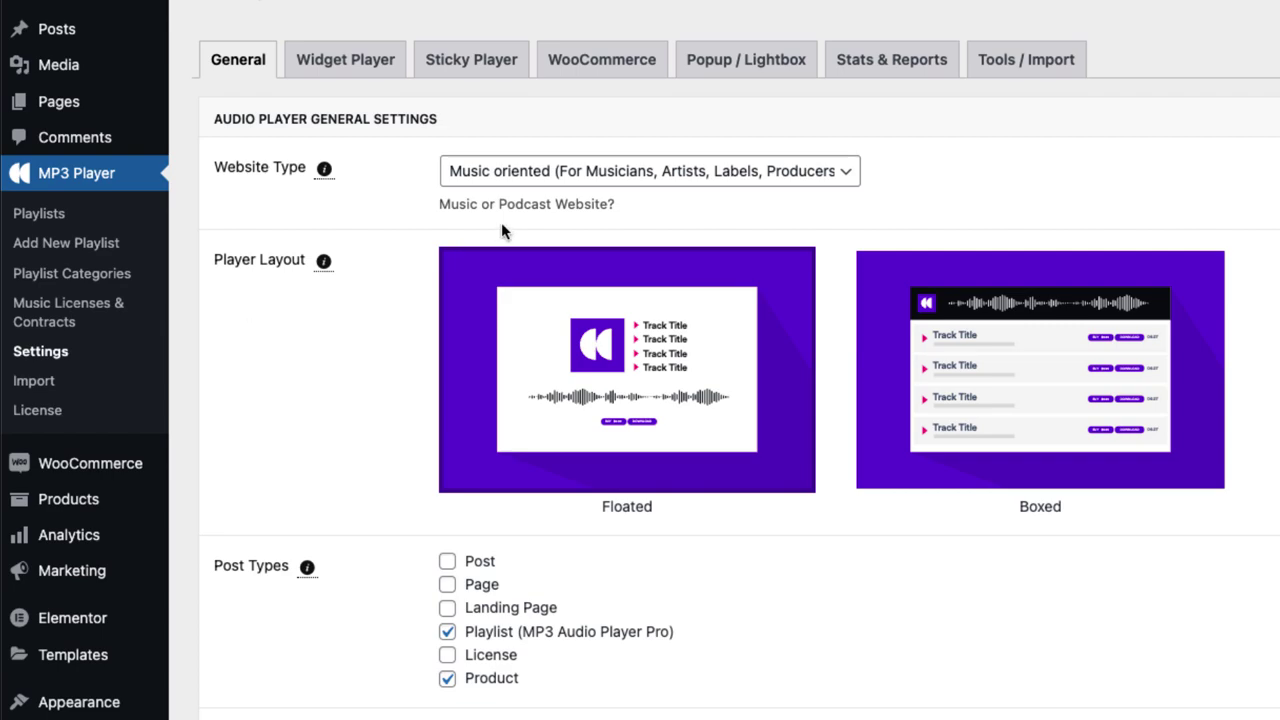
{"action": "scroll", "coordinate": [403, 355], "scroll_direction": "down", "scroll_amount": 1}
{"action": "scroll", "coordinate": [403, 355], "scroll_direction": "down", "scroll_amount": 3}
{"action": "left_click_drag", "start_coordinate": [535, 630], "coordinate": [461, 630]}
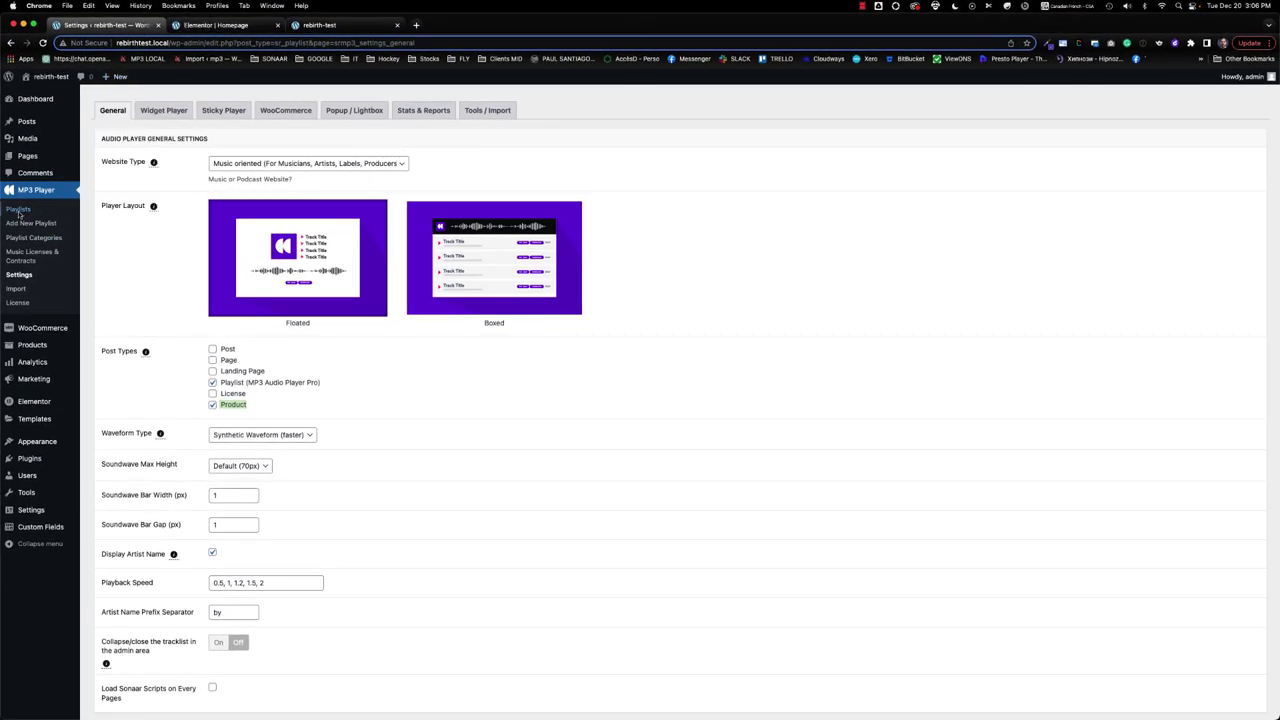
- Review Drum Upbeat's Product ACF values: DJ Pydjama, Piano, Classic mood, custom filter Value 1
{"action": "left_click", "coordinate": [40, 345]}
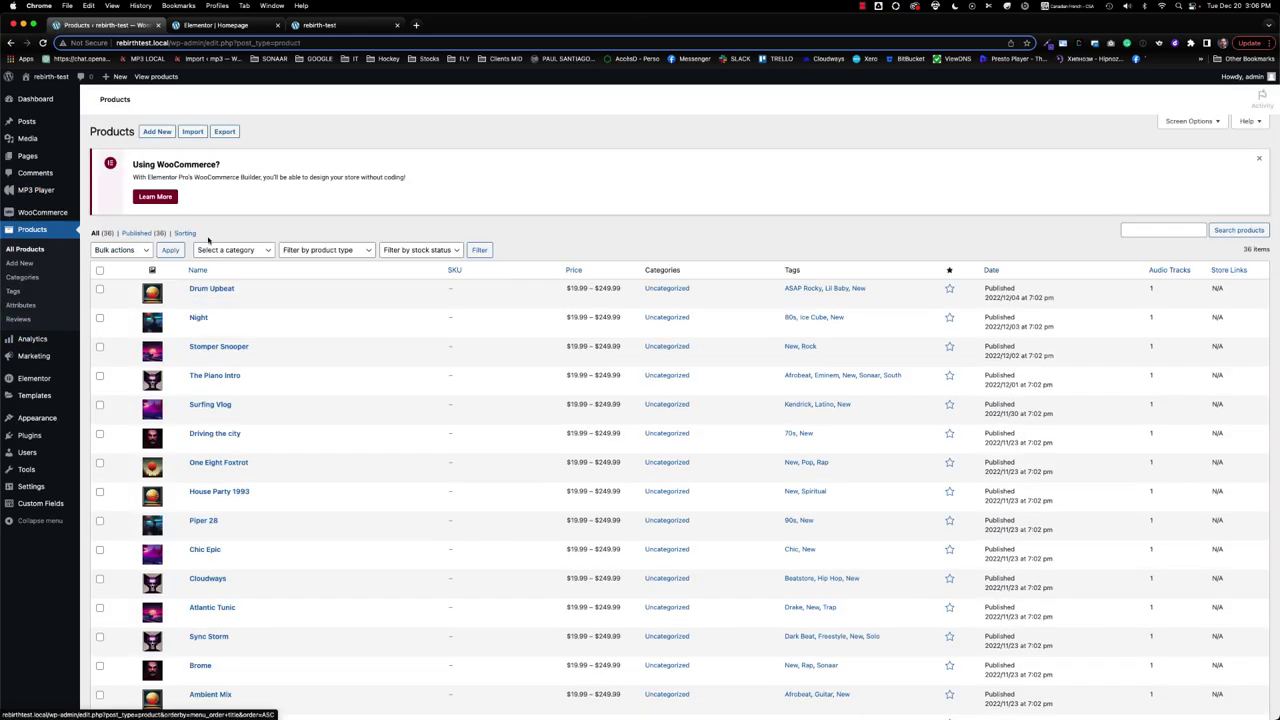
{"action": "left_click", "coordinate": [219, 290]}
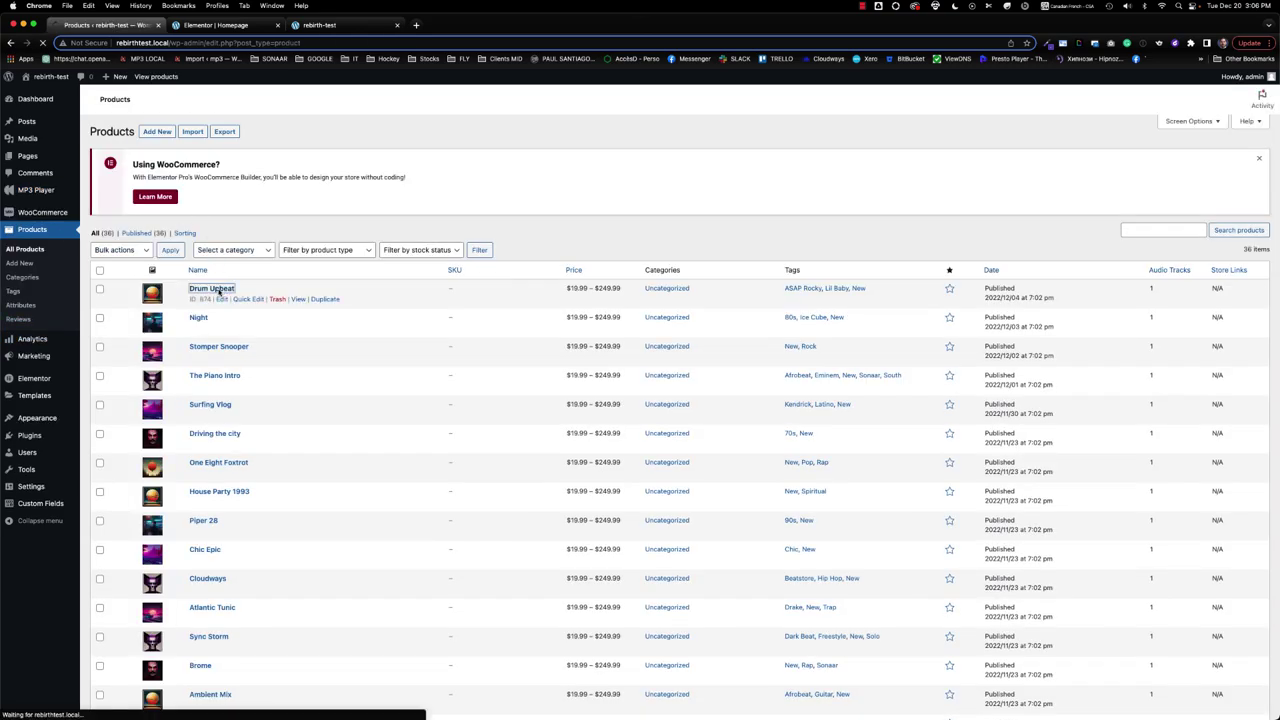
{"action": "scroll", "coordinate": [263, 316], "scroll_direction": "down", "scroll_amount": 10}
{"action": "scroll", "coordinate": [262, 314], "scroll_direction": "down", "scroll_amount": 2}
{"action": "scroll", "coordinate": [262, 314], "scroll_direction": "down", "scroll_amount": 3}
{"action": "scroll", "coordinate": [262, 314], "scroll_direction": "down", "scroll_amount": 1}
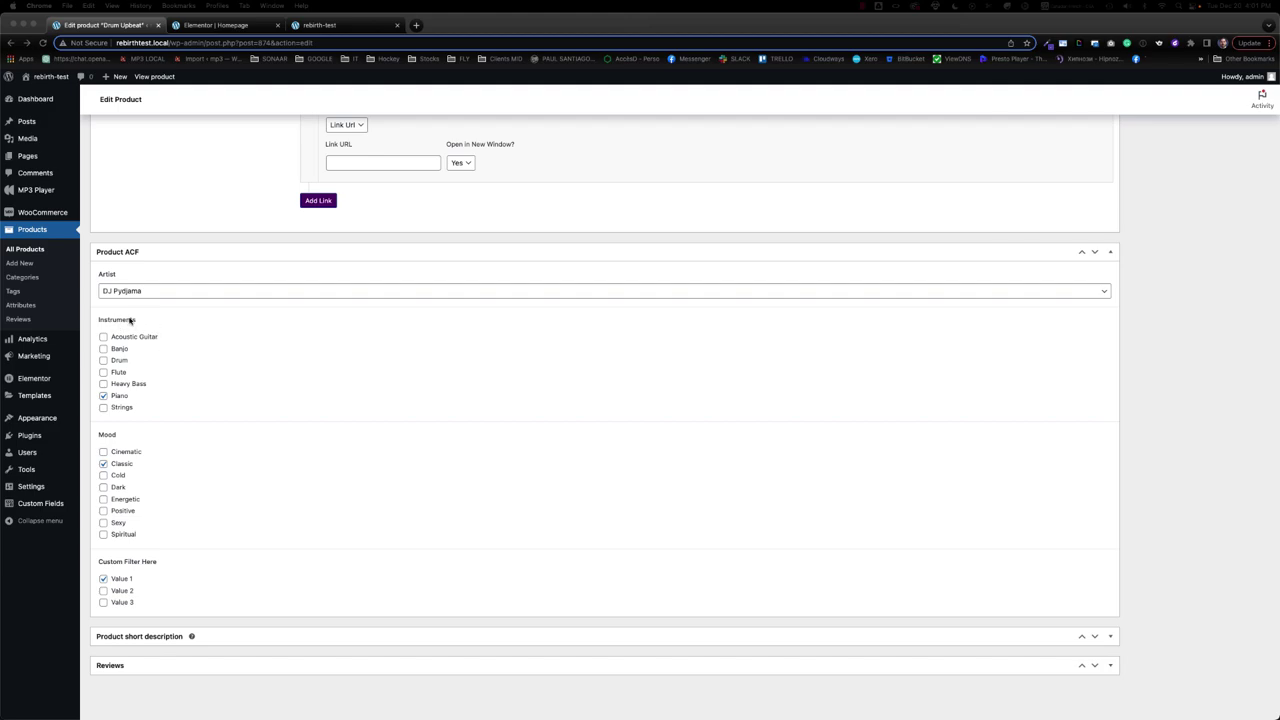
{"action": "left_click", "coordinate": [216, 24]}
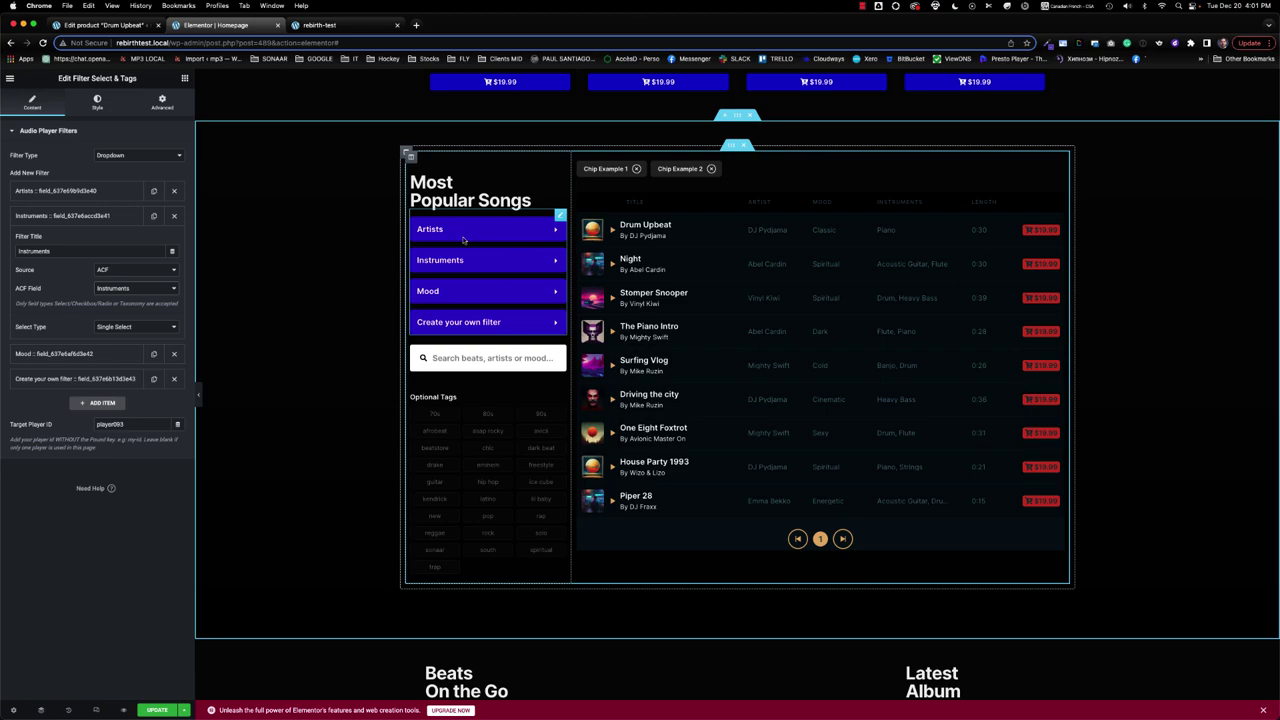
{"action": "left_click", "coordinate": [118, 25]}
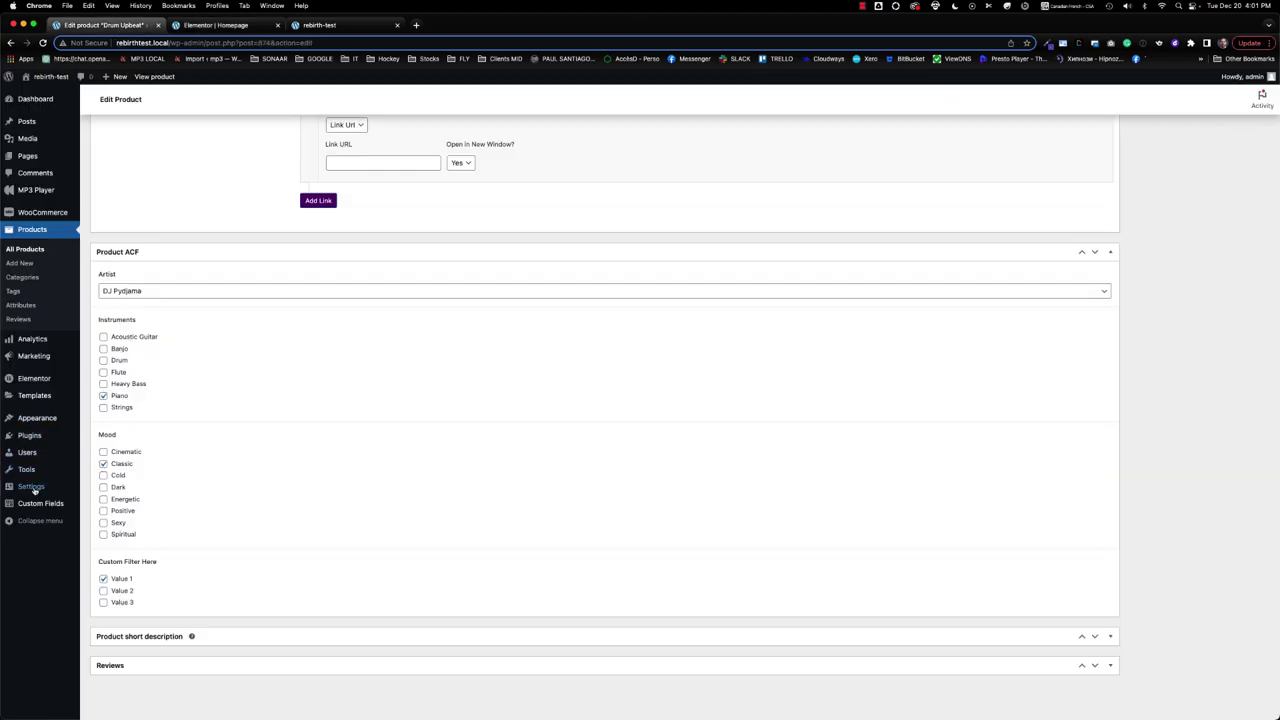
- Open the Product ACF field group for editing
{"action": "left_click", "coordinate": [44, 505]}
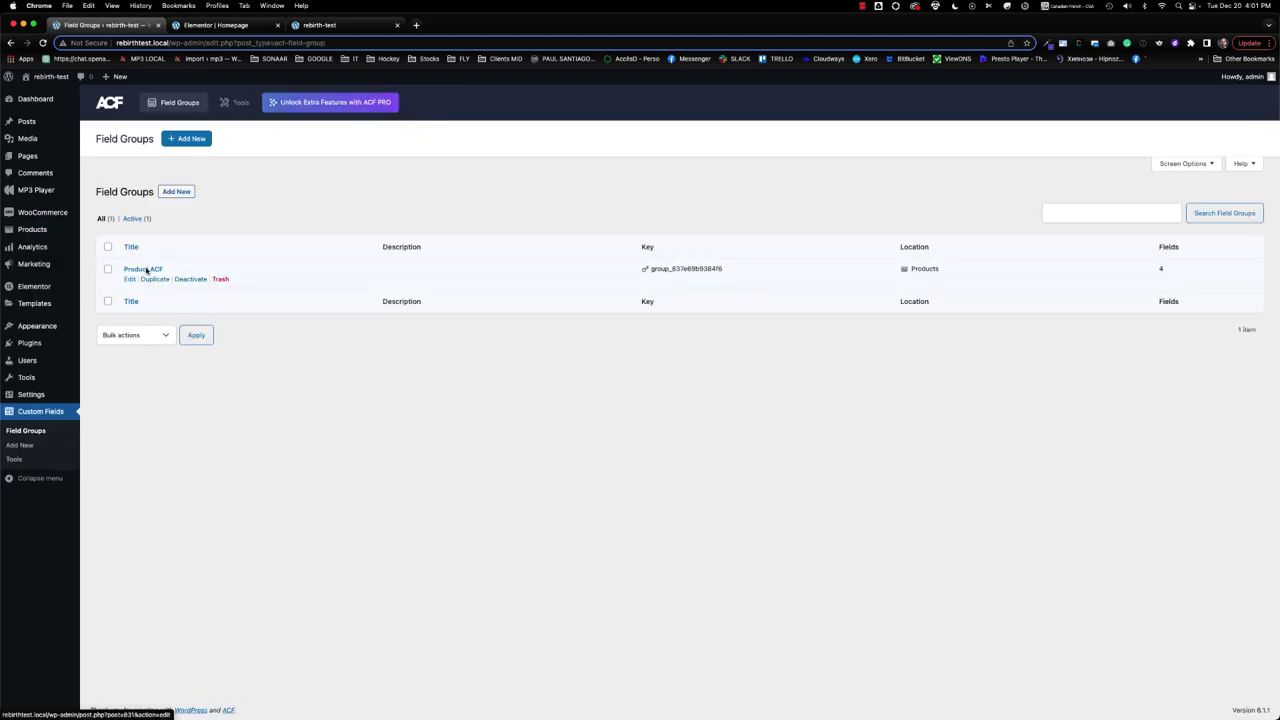
{"action": "left_click", "coordinate": [147, 270]}
{"action": "scroll", "coordinate": [224, 330], "scroll_direction": "down", "scroll_amount": 3}
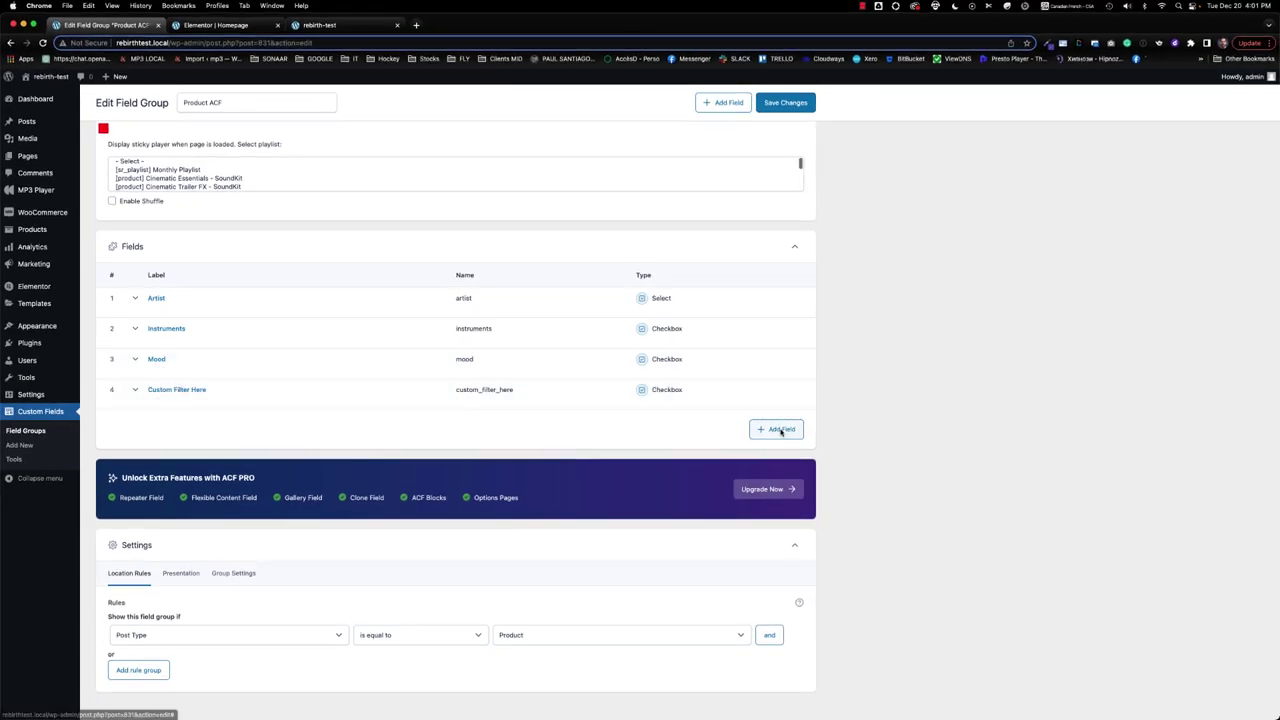
- Add a 'Music Category' checkbox field with choices Jazz, Hip-Hop and Rock, and save the group
{"action": "left_click", "coordinate": [776, 429]}
{"action": "left_click", "coordinate": [278, 507]}
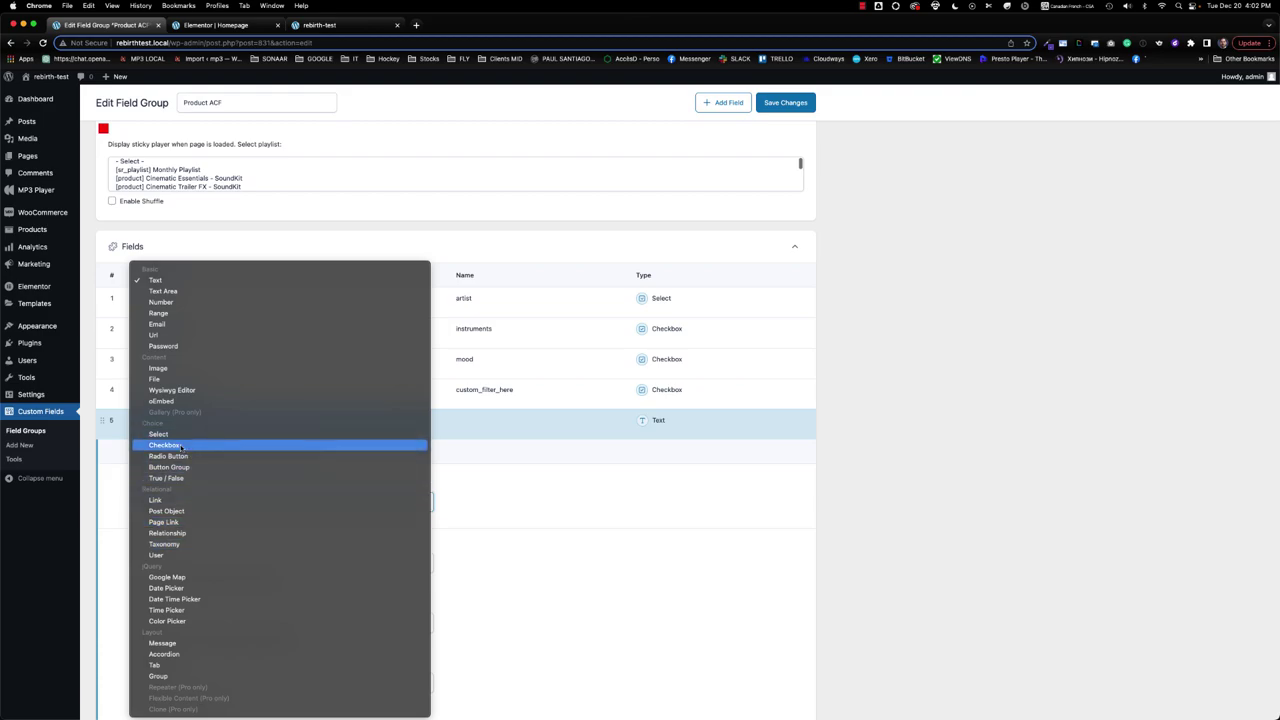
{"action": "left_click", "coordinate": [181, 446]}
{"action": "scroll", "coordinate": [234, 488], "scroll_direction": "down", "scroll_amount": 2}
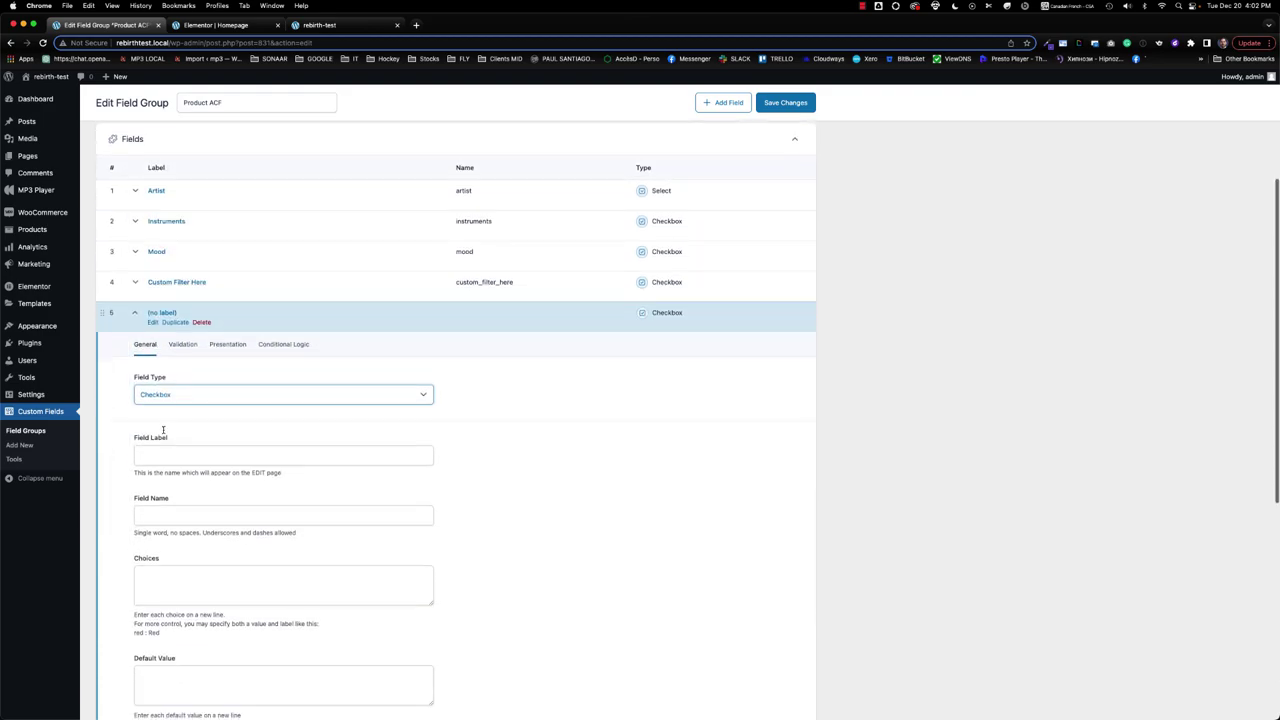
{"action": "left_click", "coordinate": [184, 451]}
{"action": "type", "text": "Music Categor"}
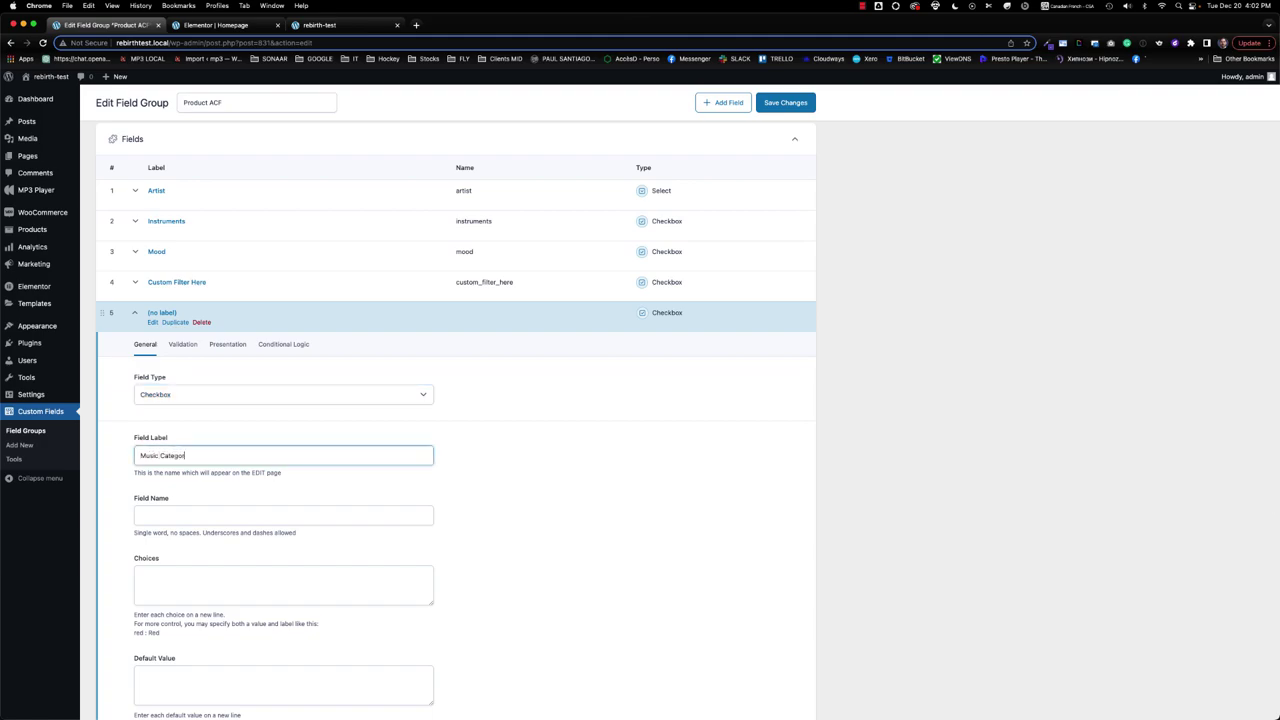
{"action": "type", "text": "y"}
{"action": "key", "text": "Tab"}
{"action": "key", "text": "Tab"}
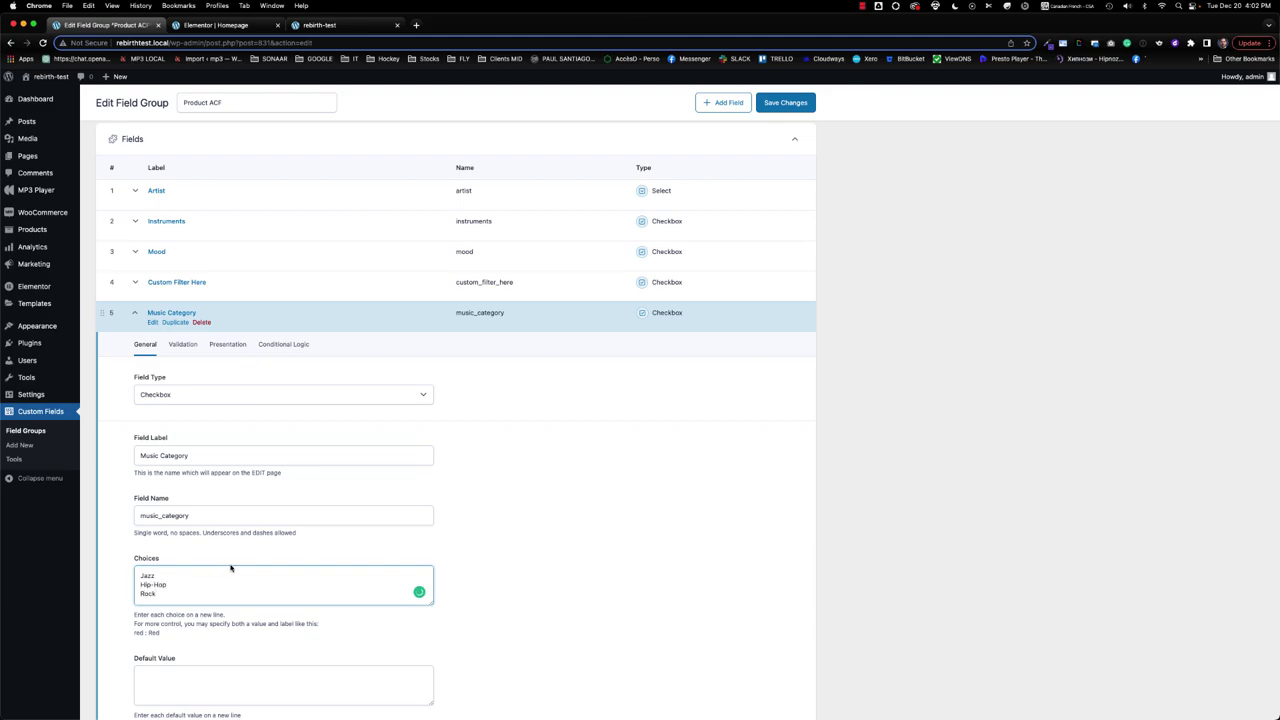
{"action": "scroll", "coordinate": [232, 563], "scroll_direction": "down", "scroll_amount": 5}
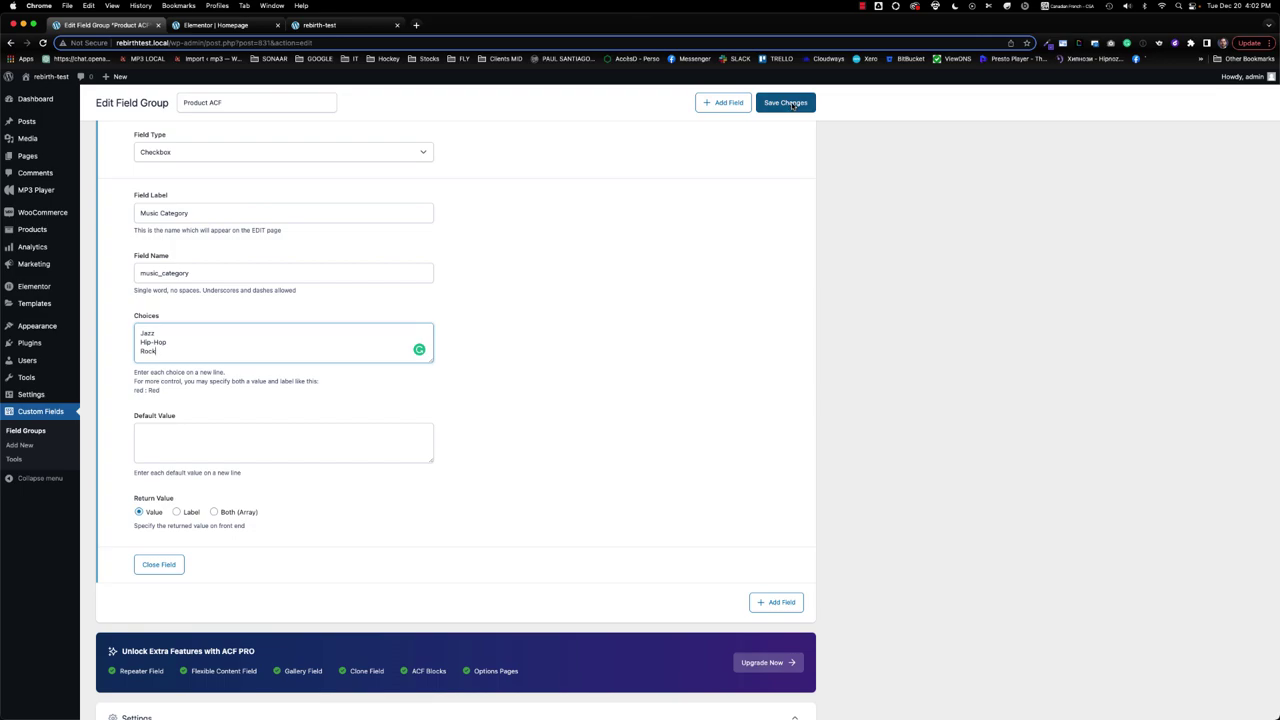
{"action": "left_click", "coordinate": [788, 103]}
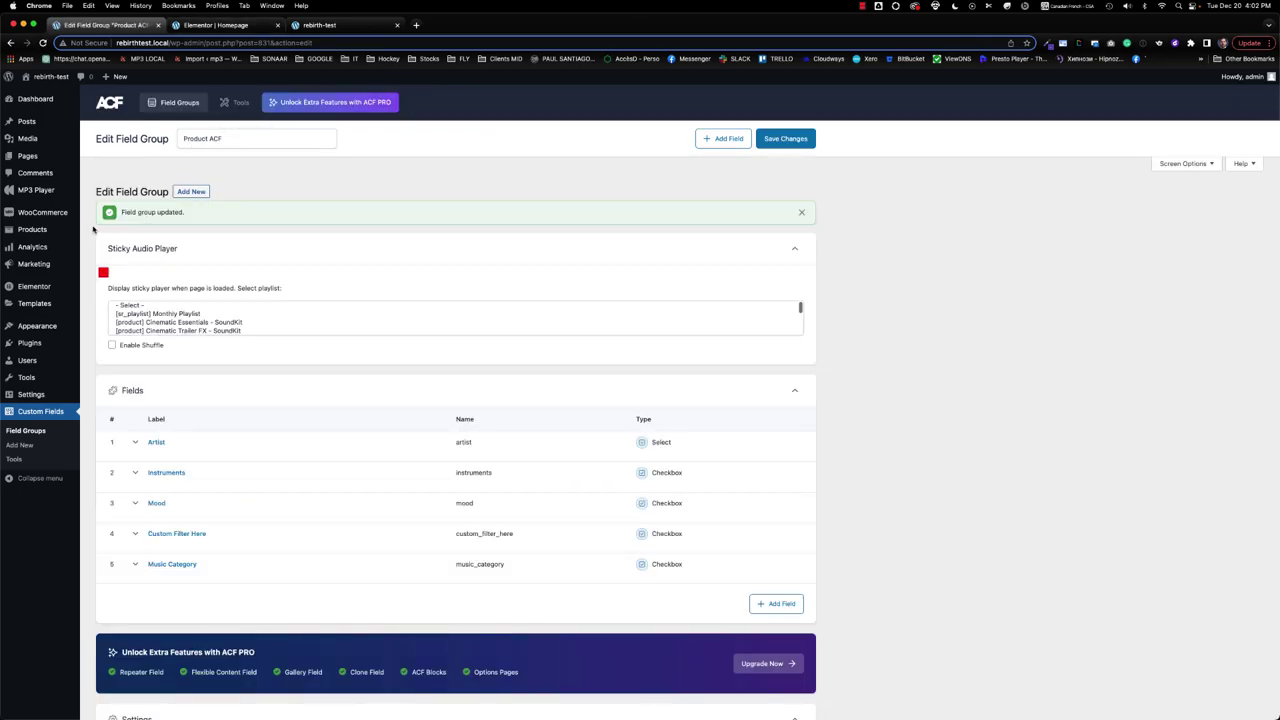
- On the Drum Upbeat product, tick Jazz under Music Category in Product ACF and update it
{"action": "left_click", "coordinate": [161, 103]}
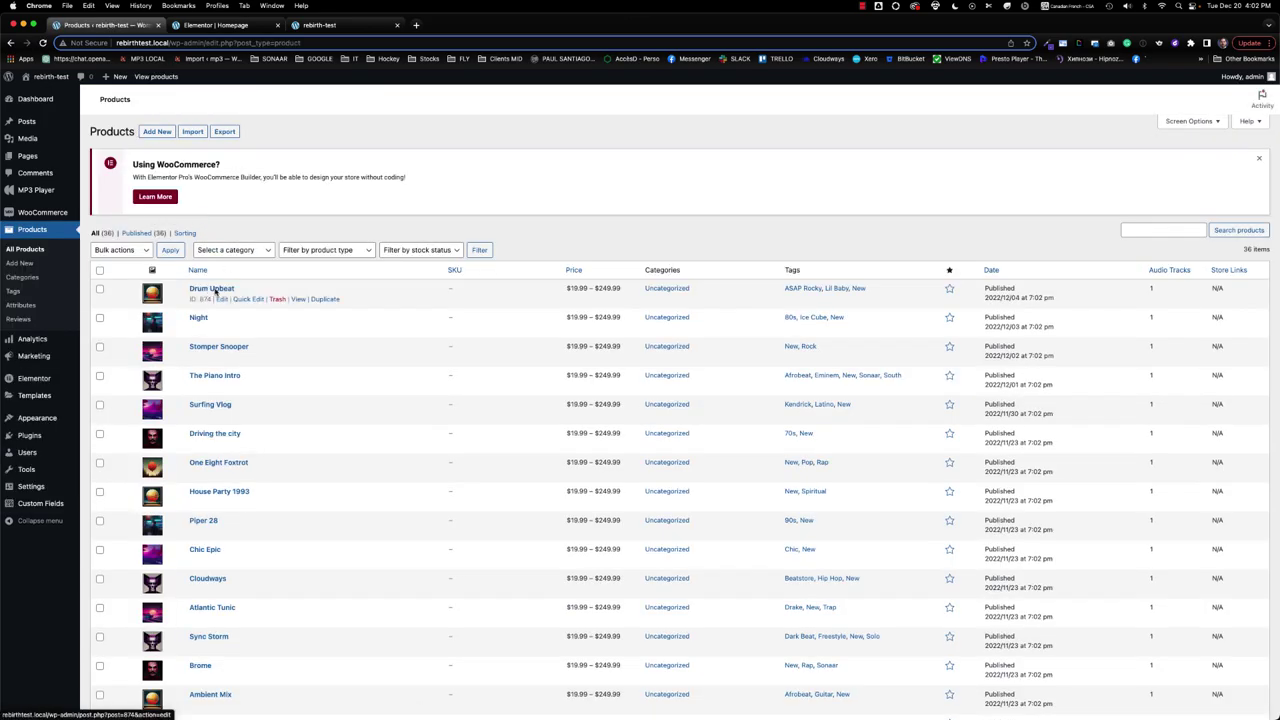
{"action": "left_click", "coordinate": [220, 290]}
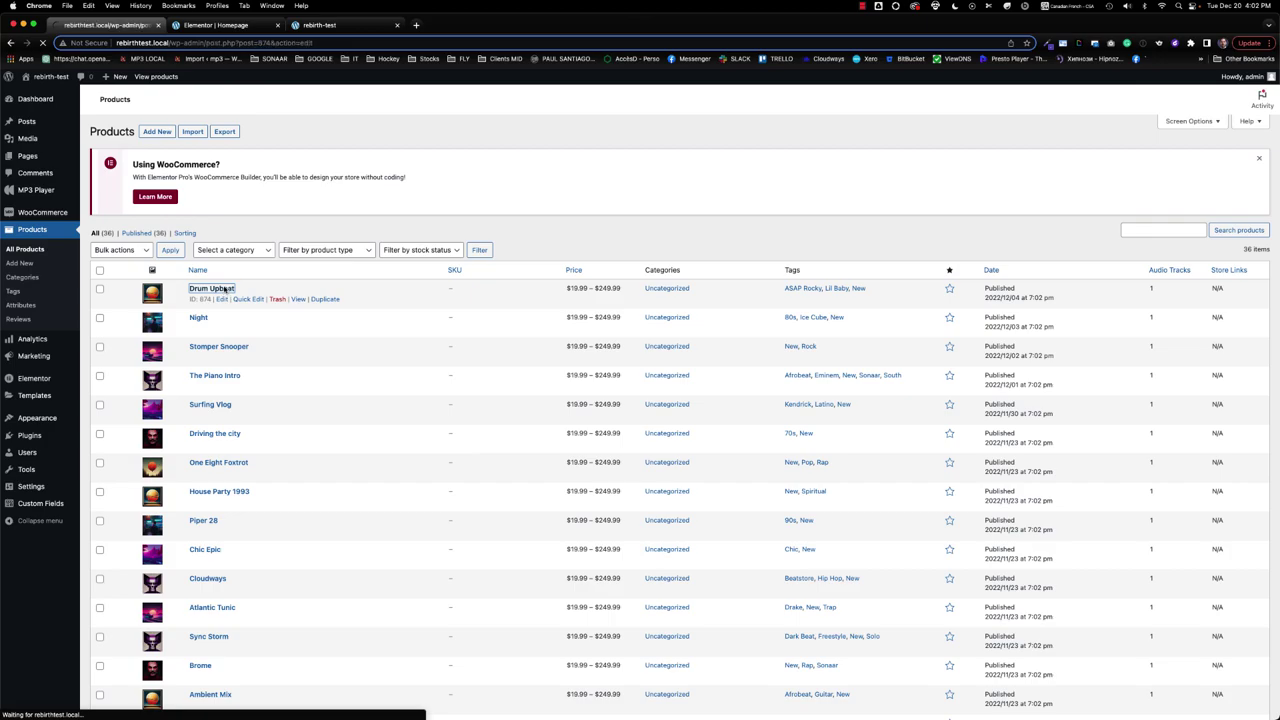
{"action": "scroll", "coordinate": [257, 329], "scroll_direction": "down", "scroll_amount": 10}
{"action": "scroll", "coordinate": [257, 329], "scroll_direction": "down", "scroll_amount": 10}
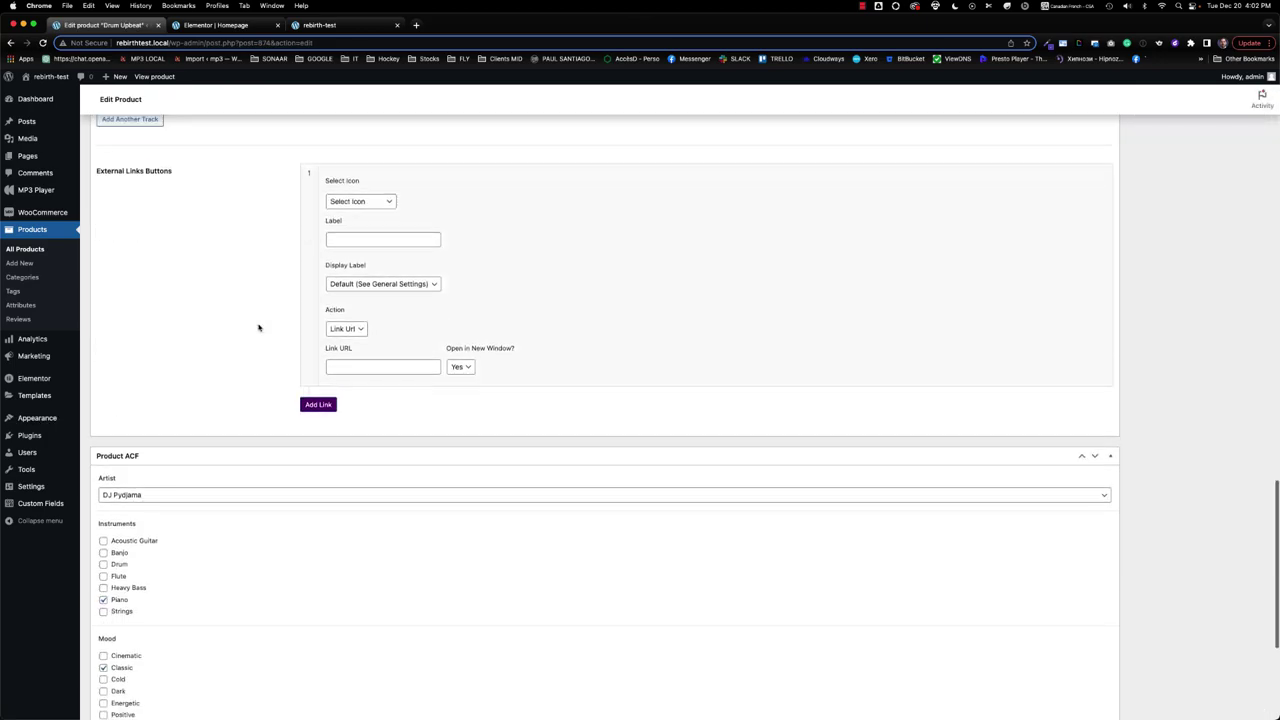
{"action": "scroll", "coordinate": [258, 327], "scroll_direction": "down", "scroll_amount": 10}
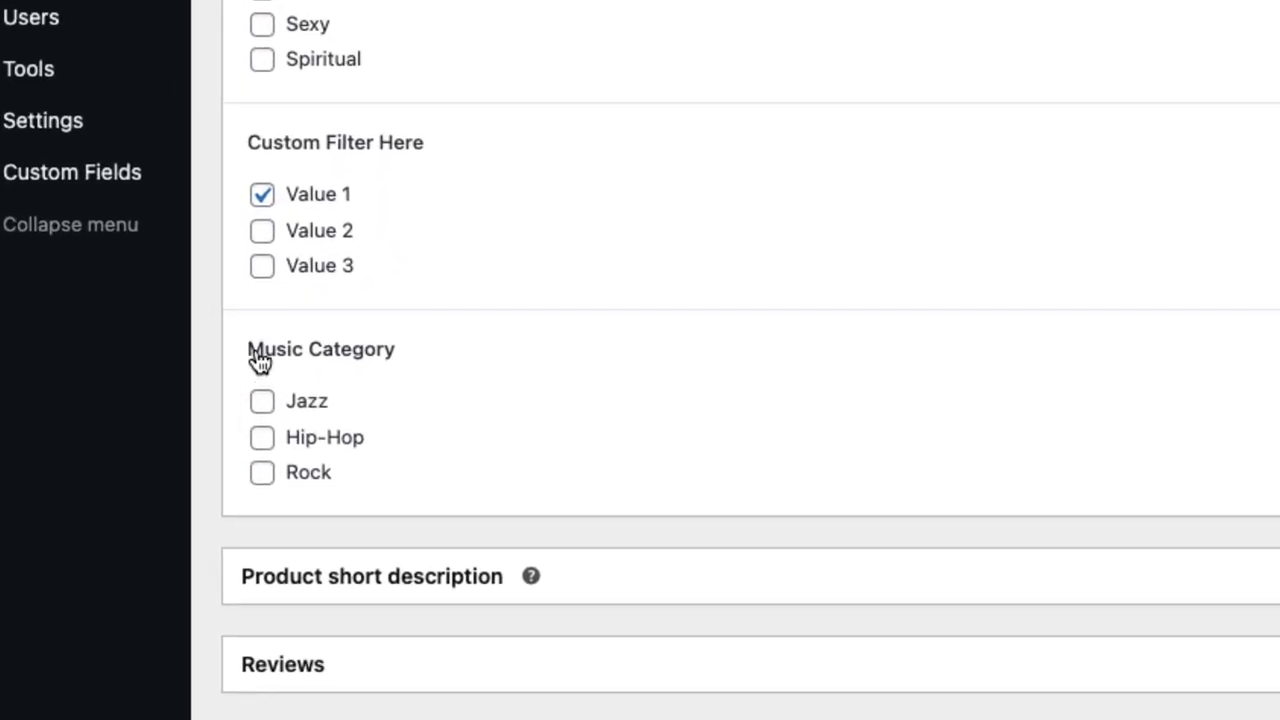
{"action": "left_click_drag", "start_coordinate": [262, 350], "coordinate": [425, 356]}
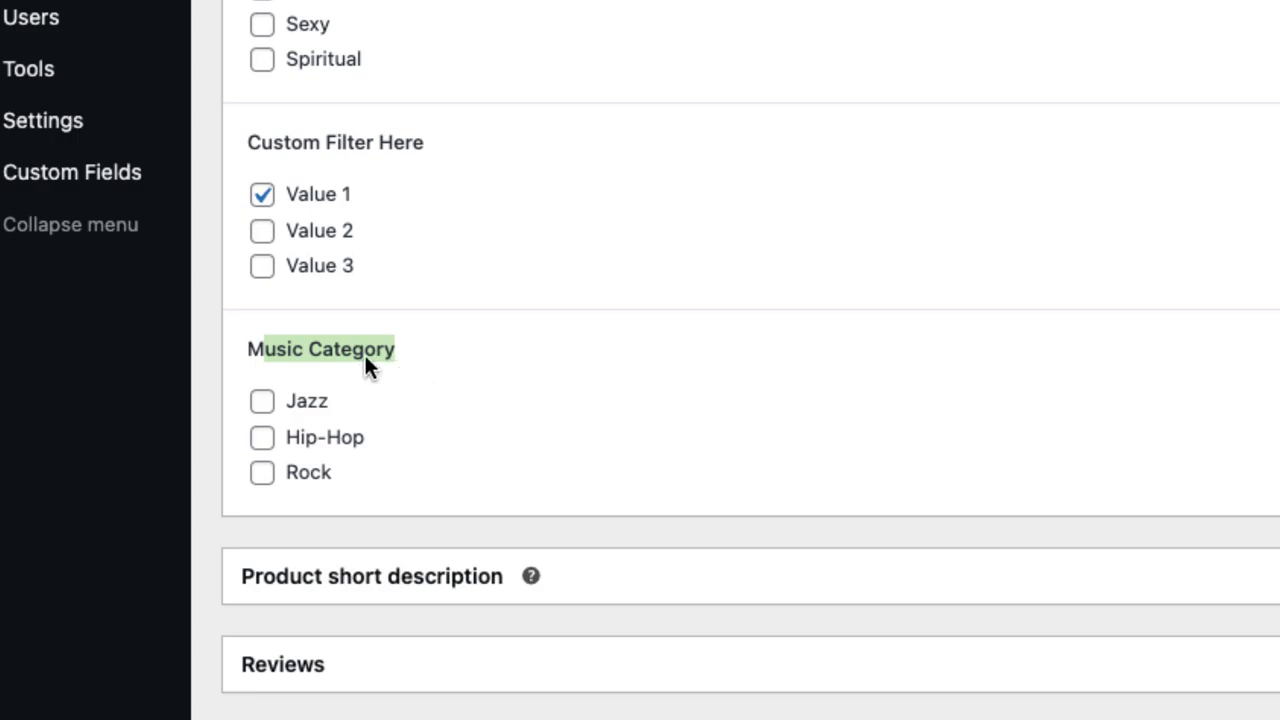
{"action": "left_click", "coordinate": [264, 400]}
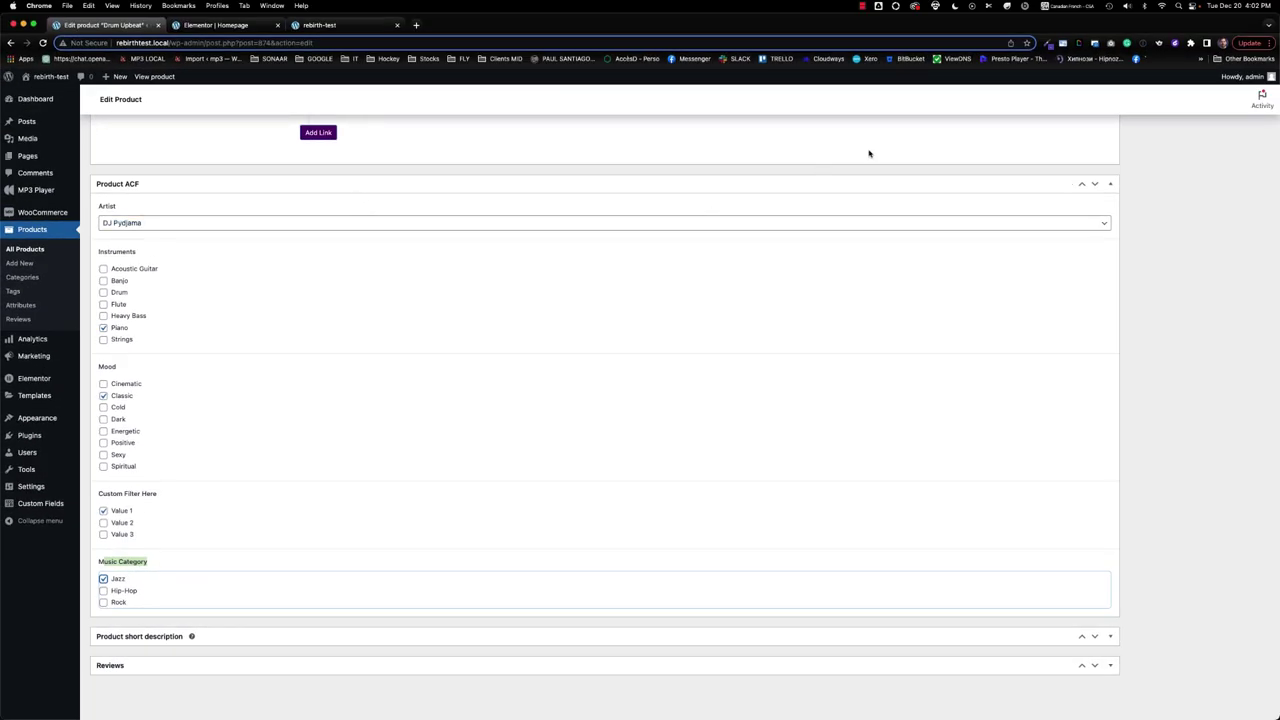
{"action": "scroll", "coordinate": [869, 153], "scroll_direction": "up", "scroll_amount": 10}
{"action": "scroll", "coordinate": [940, 197], "scroll_direction": "up", "scroll_amount": 10}
{"action": "left_click", "coordinate": [1246, 296]}
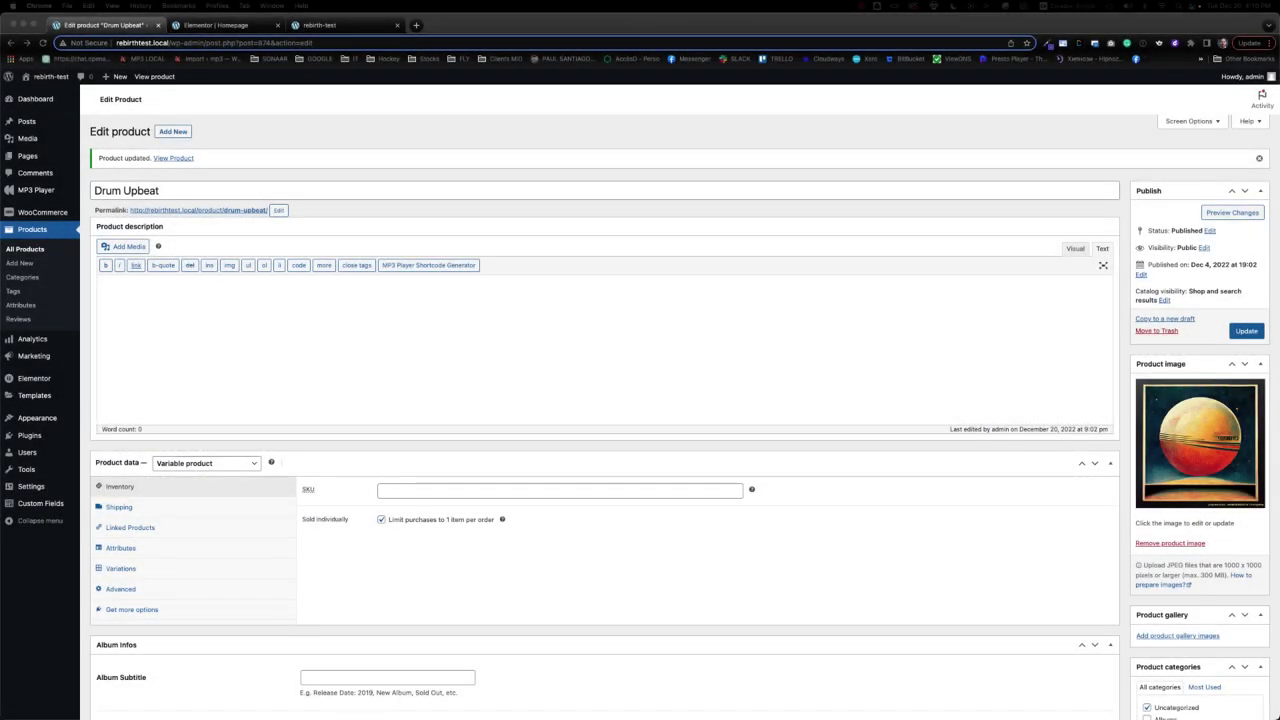
- Reload the homepage in the Elementor editor and select the Filter Select & Tags widget
{"action": "left_click", "coordinate": [215, 25]}
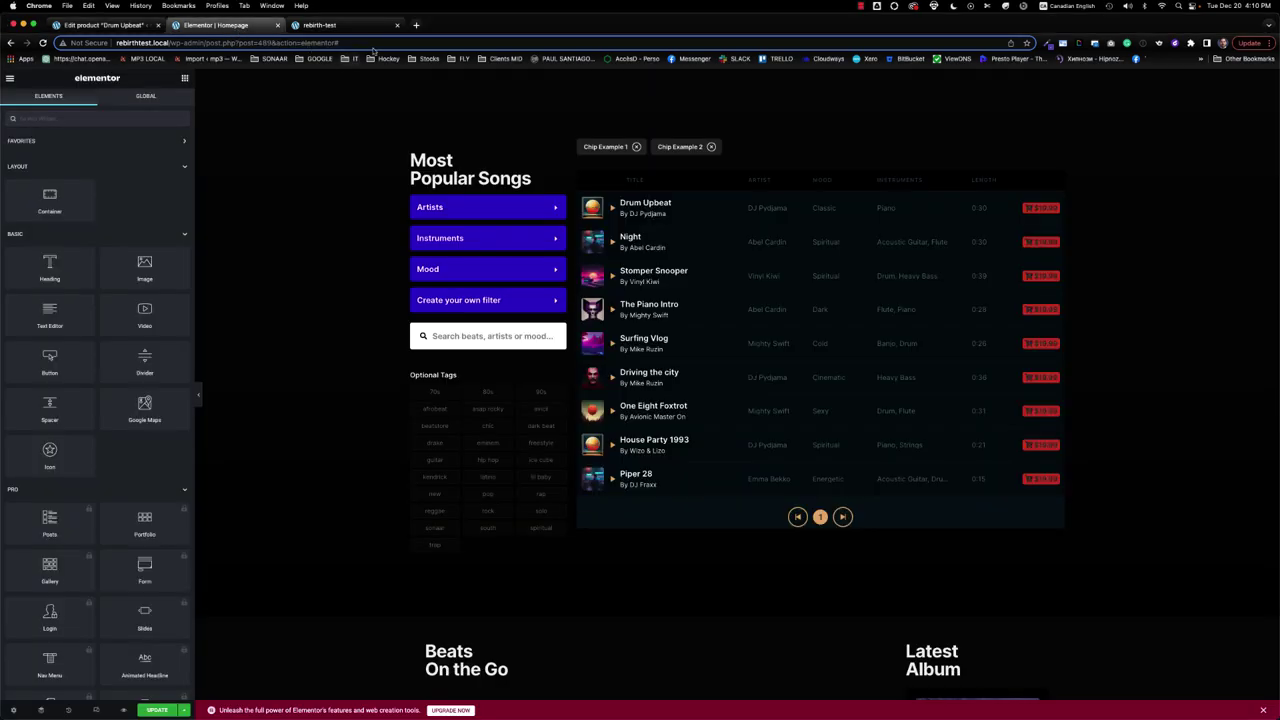
{"action": "left_click", "coordinate": [42, 43]}
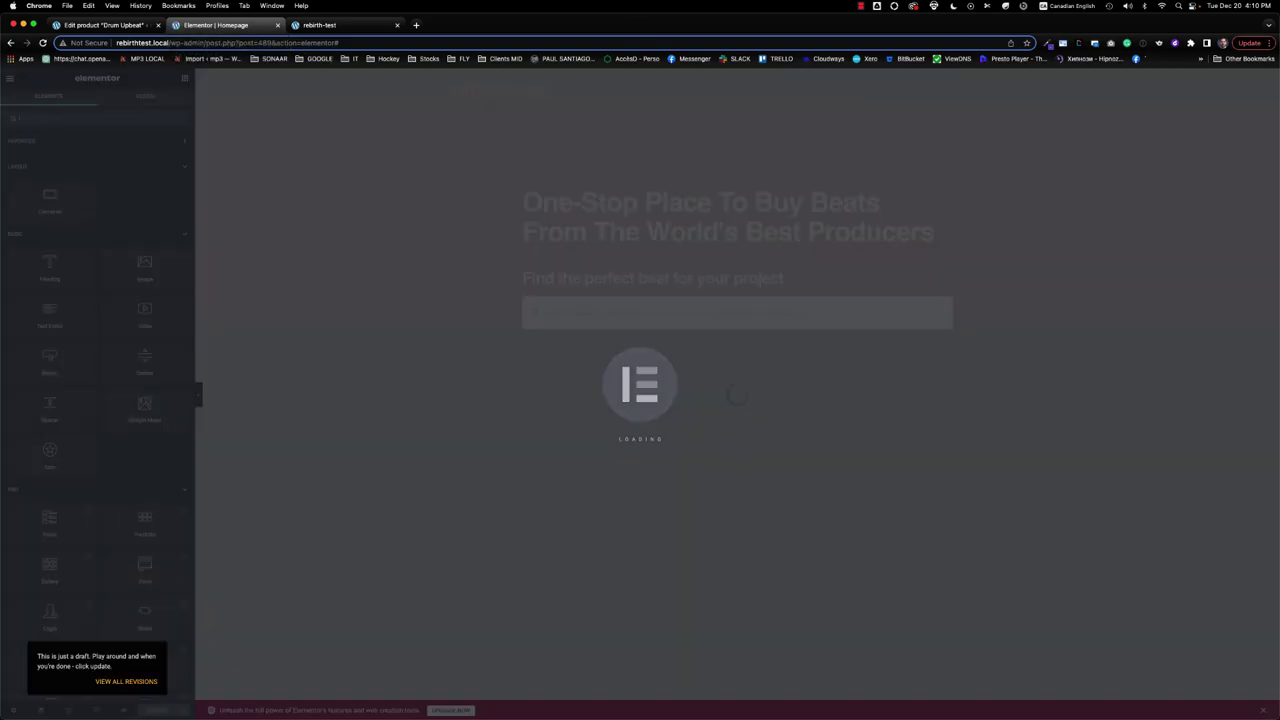
{"action": "scroll", "coordinate": [351, 366], "scroll_direction": "down", "scroll_amount": 2}
{"action": "scroll", "coordinate": [360, 368], "scroll_direction": "down", "scroll_amount": 2}
{"action": "scroll", "coordinate": [365, 370], "scroll_direction": "down", "scroll_amount": 2}
{"action": "scroll", "coordinate": [365, 370], "scroll_direction": "down", "scroll_amount": 3}
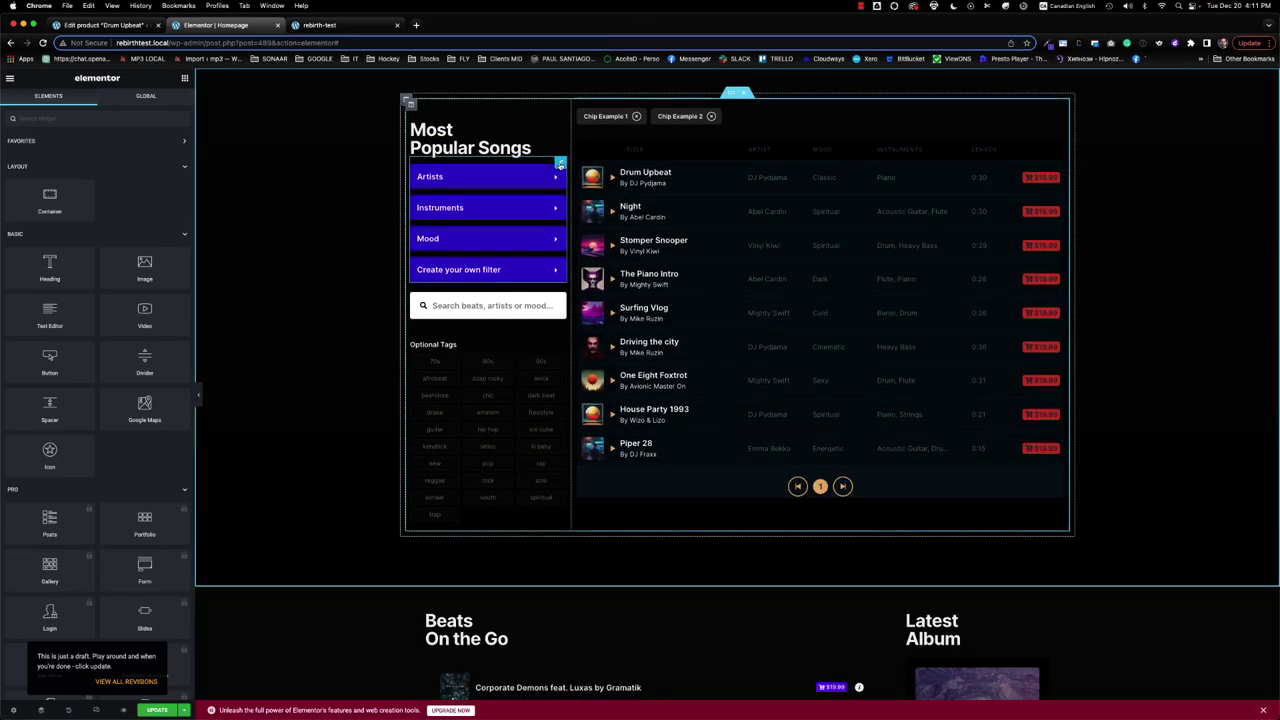
{"action": "left_click", "coordinate": [561, 164]}
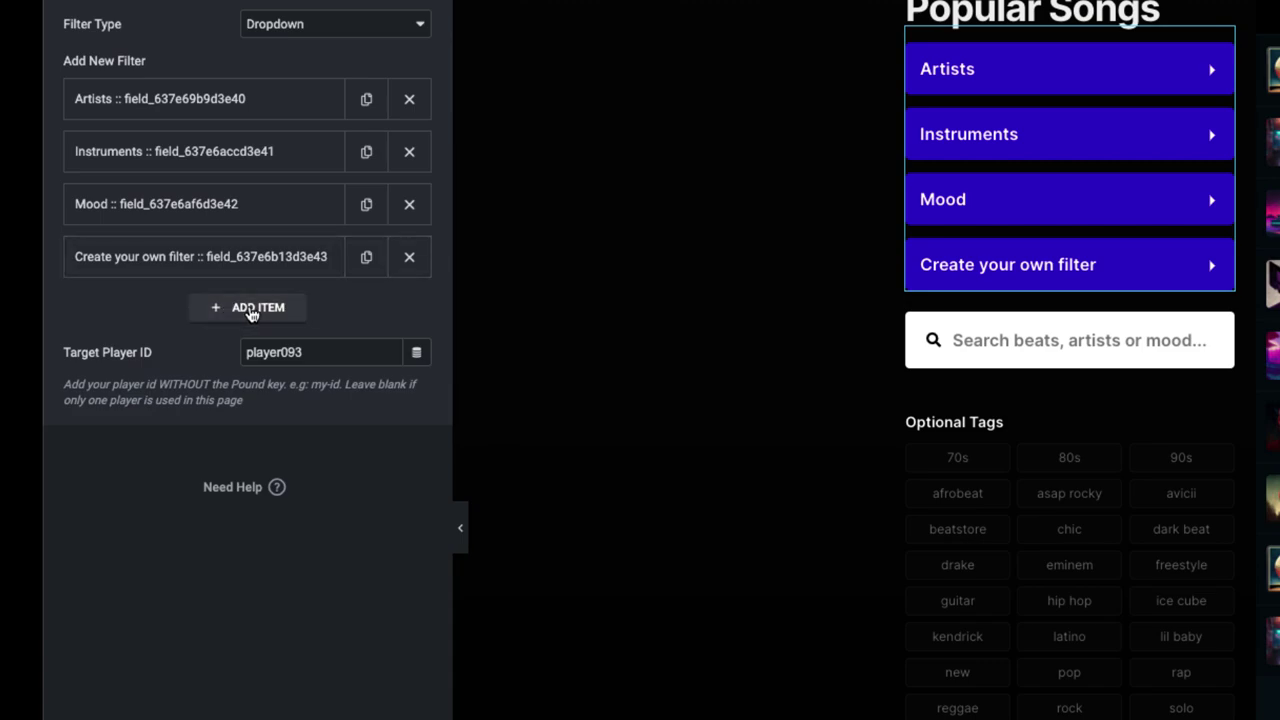
- Add a filter titled 'Category' sourced from the ACF Music Category field, and save with Cmd+S
{"action": "left_click", "coordinate": [251, 312]}
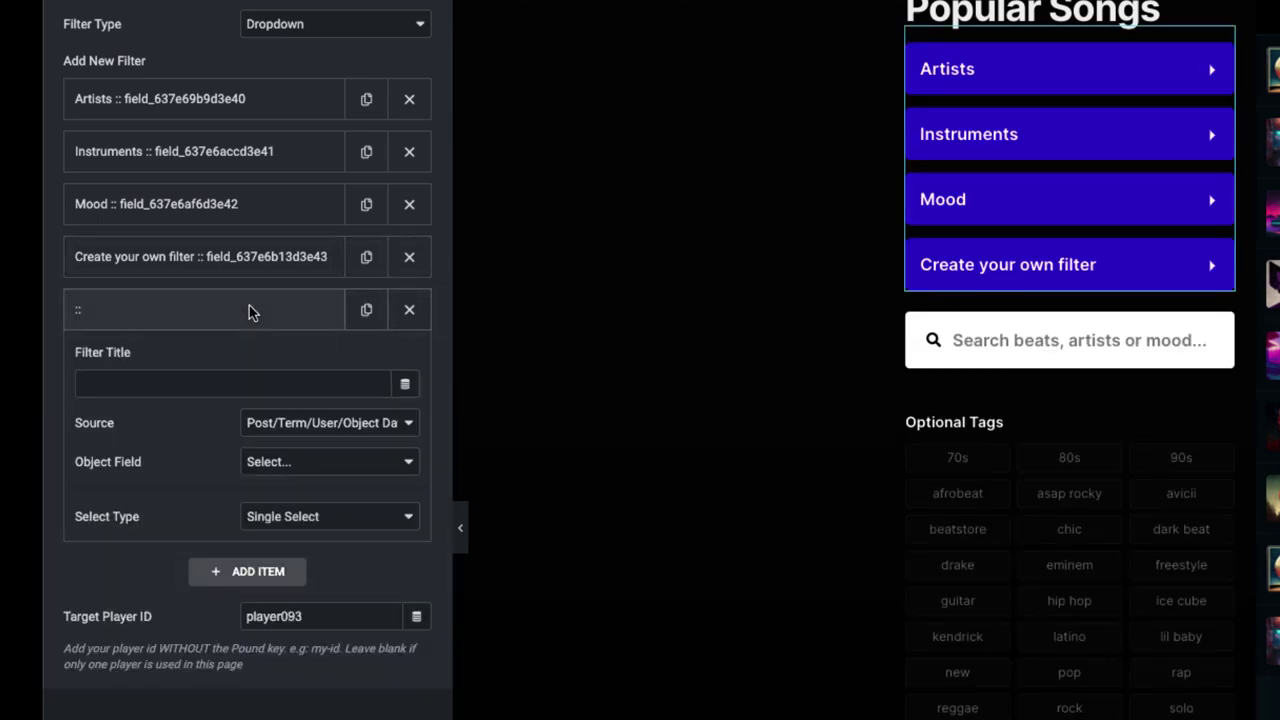
{"action": "left_click", "coordinate": [318, 427]}
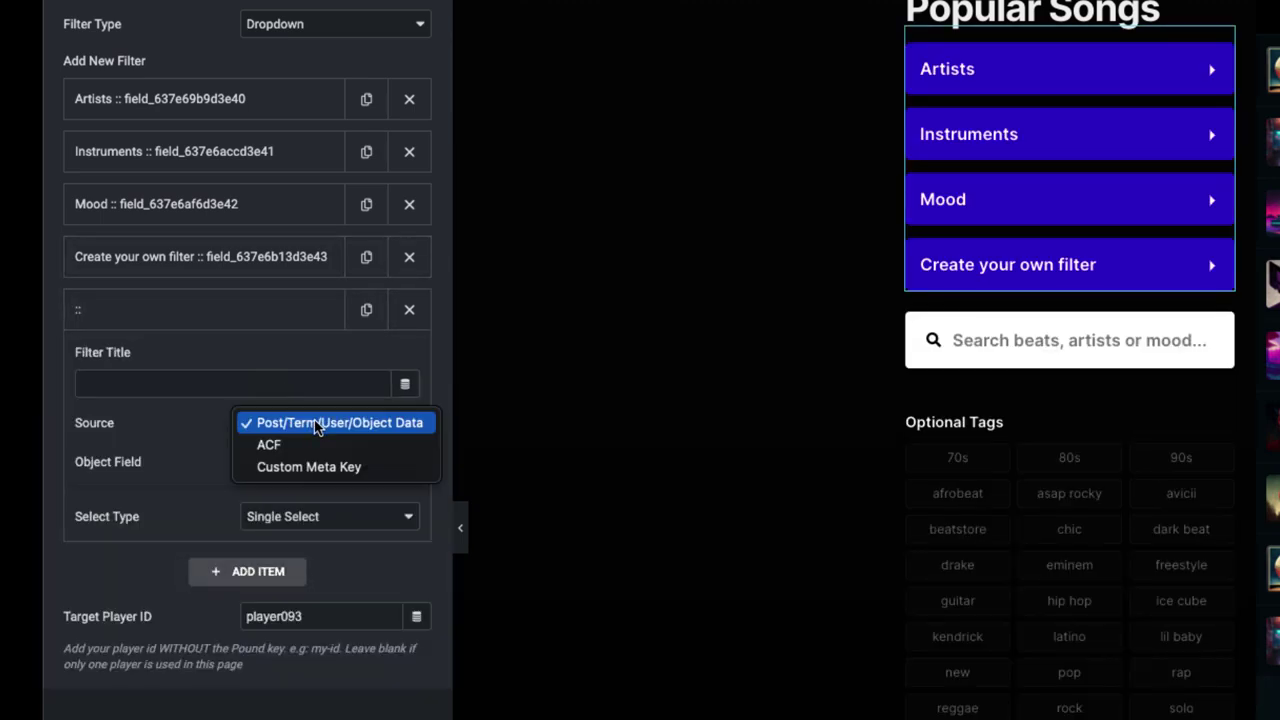
{"action": "left_click", "coordinate": [291, 446]}
{"action": "left_click", "coordinate": [291, 462]}
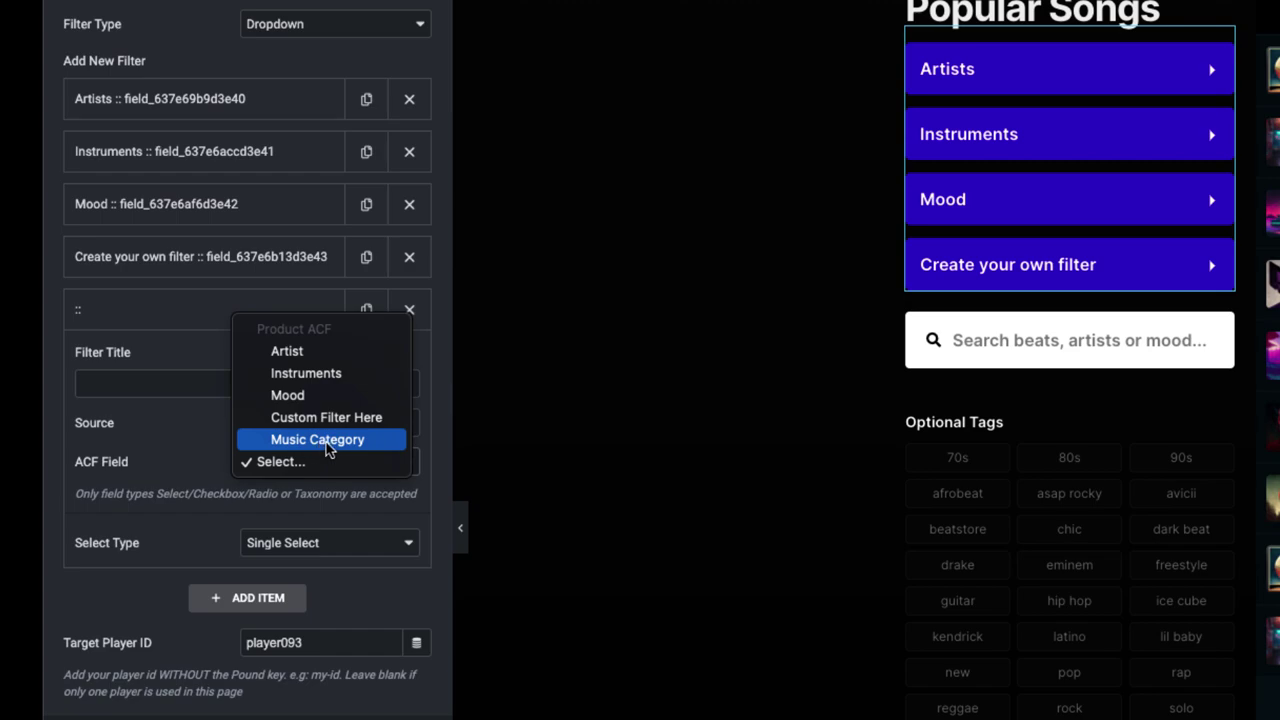
{"action": "left_click", "coordinate": [330, 440]}
{"action": "left_click", "coordinate": [138, 378]}
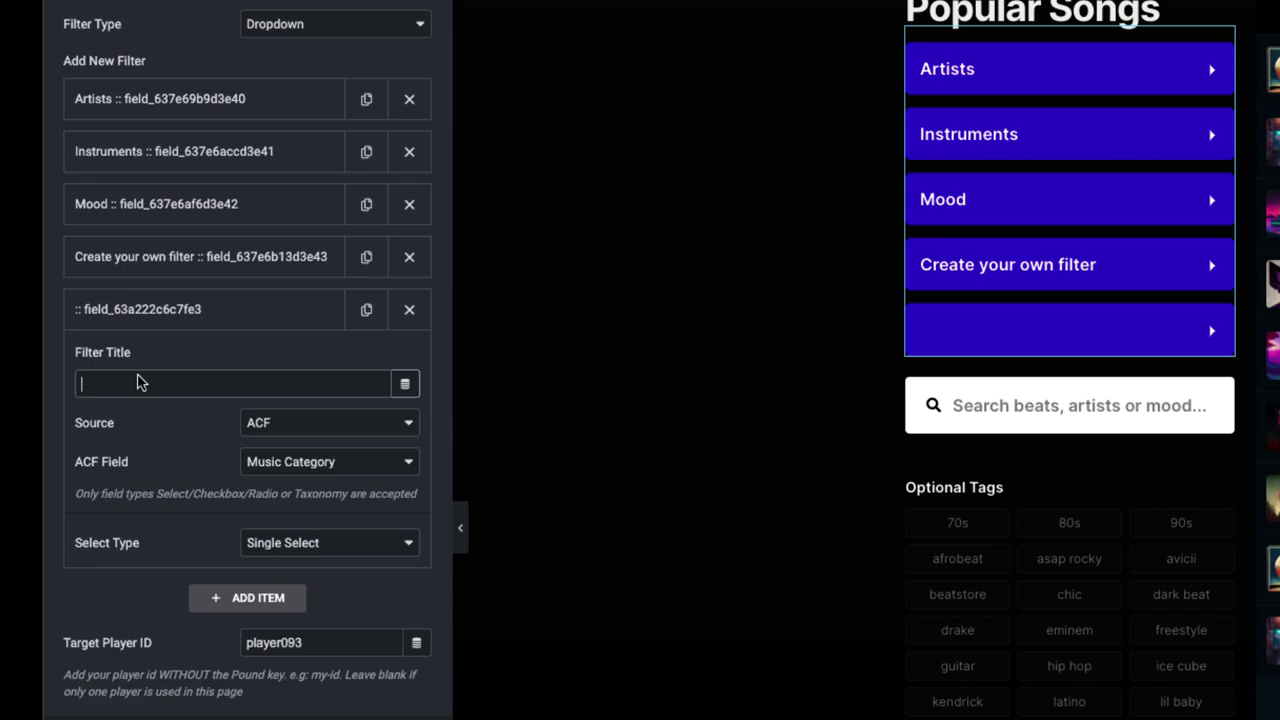
{"action": "type", "text": "Category"}
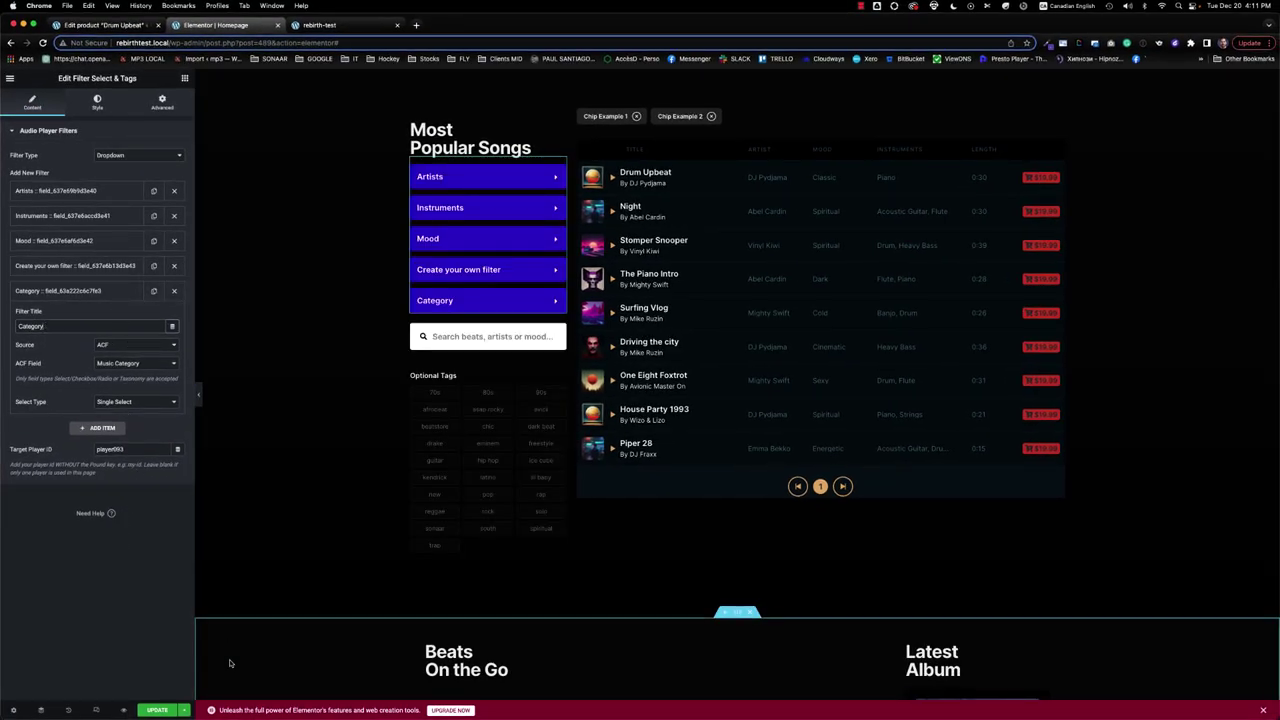
{"action": "key", "text": "super+s"}
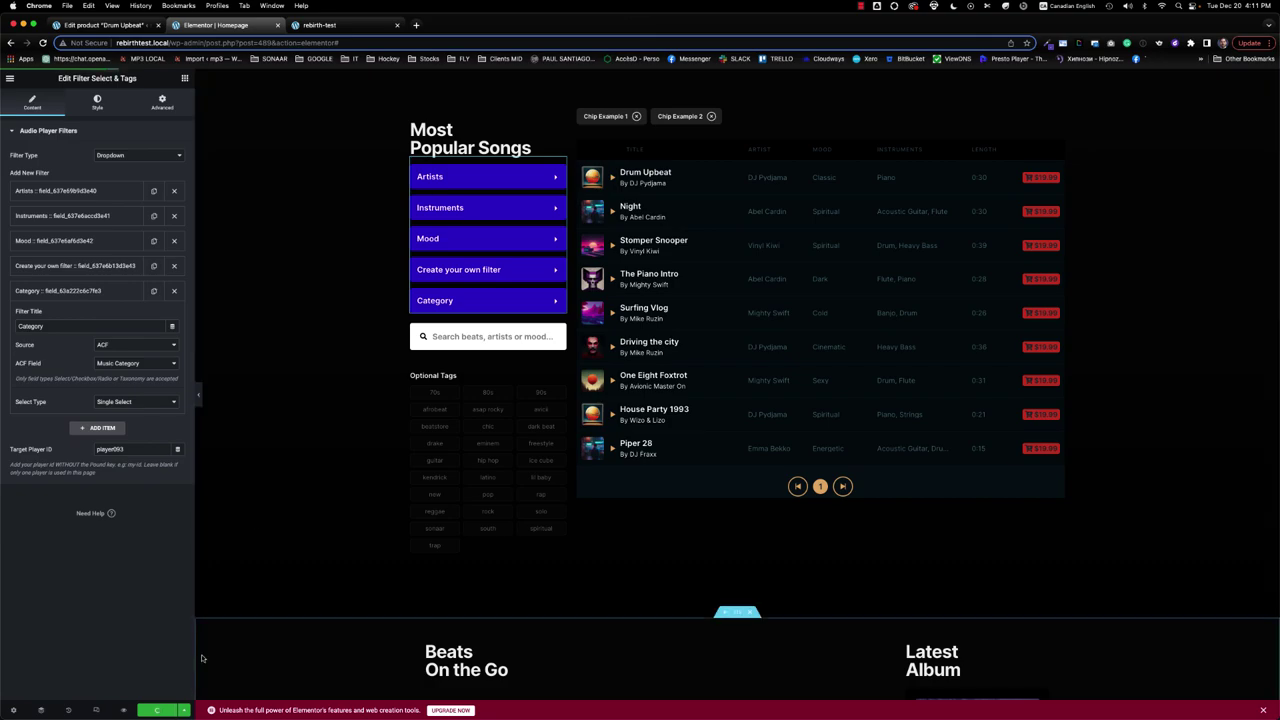
- On the reloaded live homepage, set the sidebar Category filter to Jazz, leaving only Drum Upbeat
{"action": "left_click", "coordinate": [331, 27]}
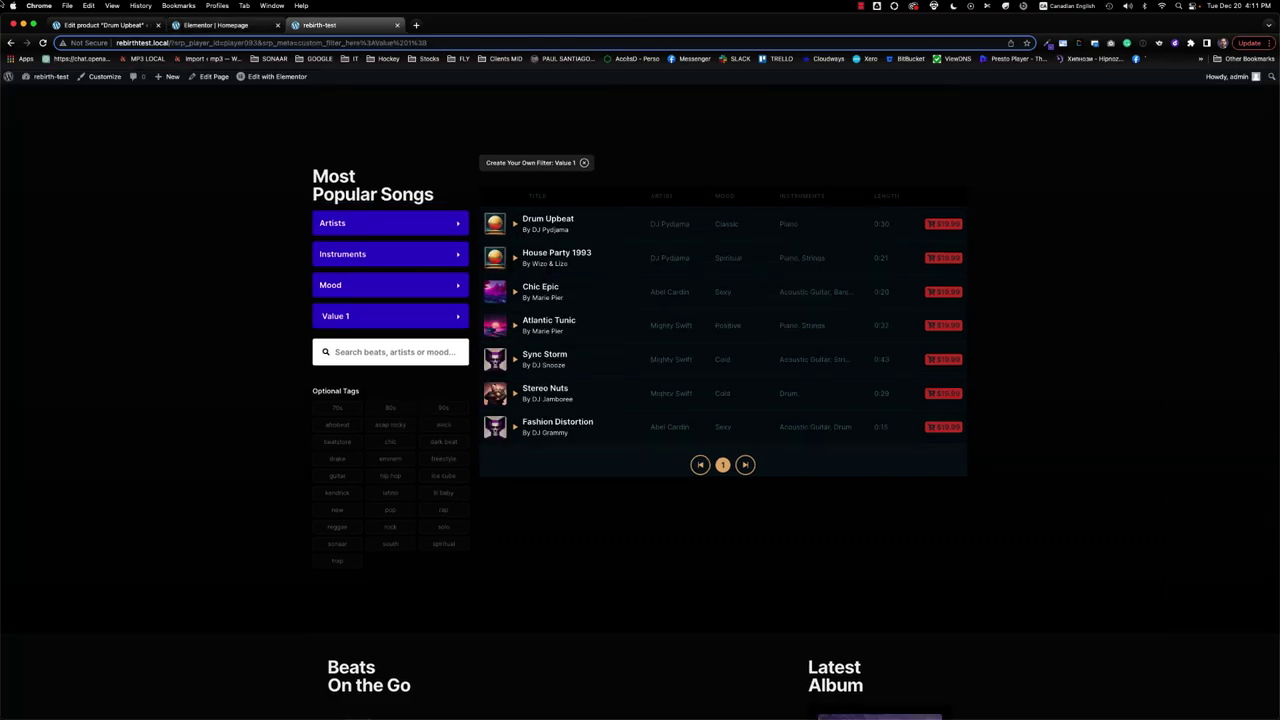
{"action": "left_click", "coordinate": [42, 42]}
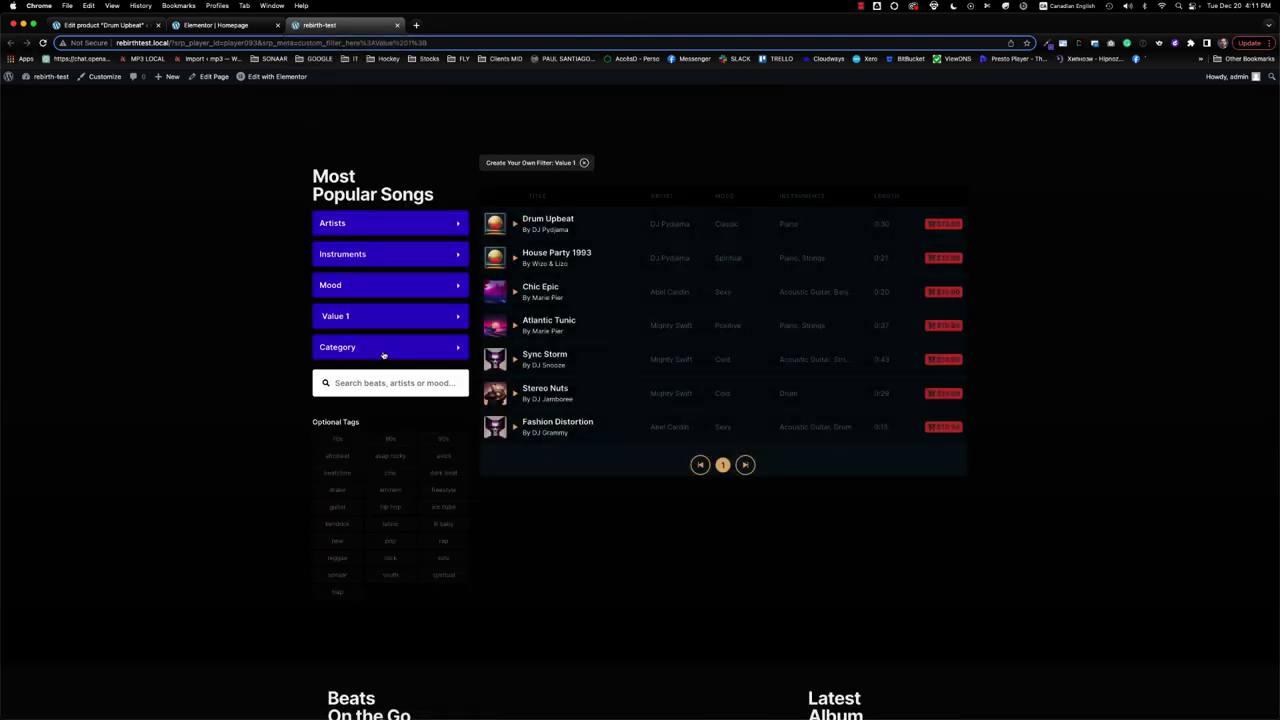
{"action": "left_click", "coordinate": [382, 352]}
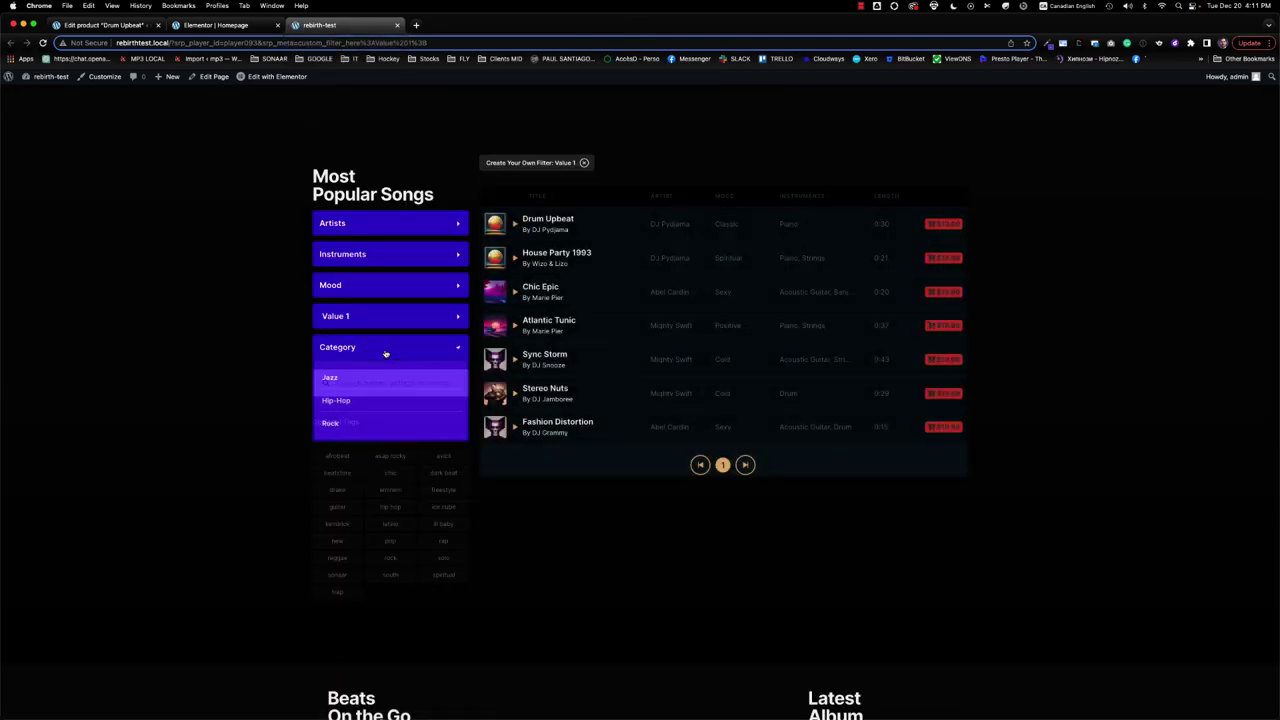
{"action": "left_click", "coordinate": [331, 378]}
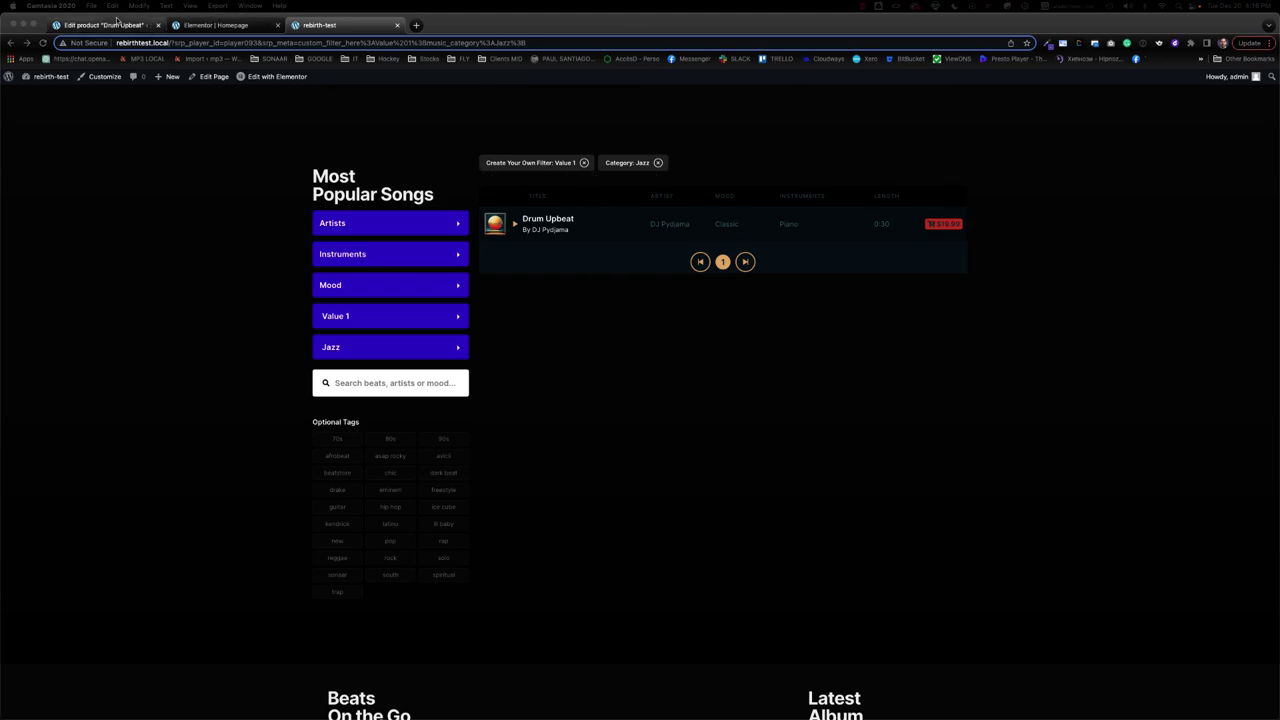
- Drag a Search Tracklist widget above the player and give it the placeholder 'Search for Beats'
{"action": "left_click", "coordinate": [215, 25]}
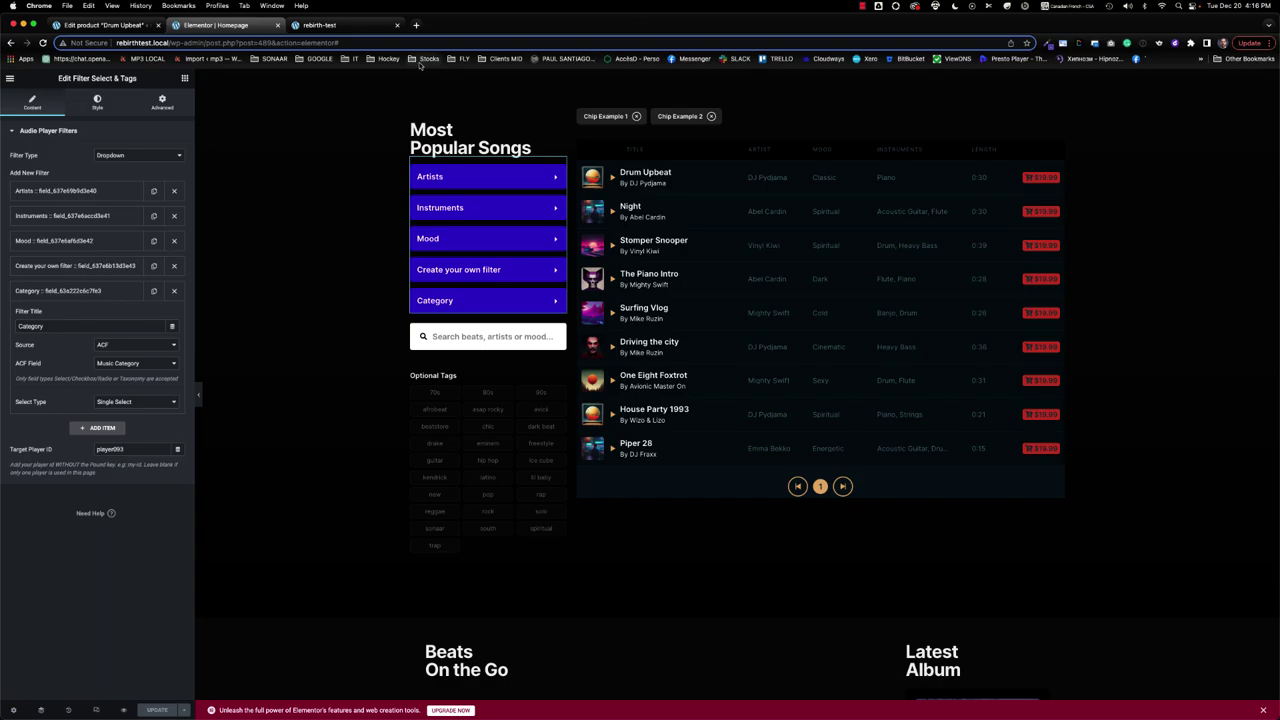
{"action": "left_click", "coordinate": [184, 79]}
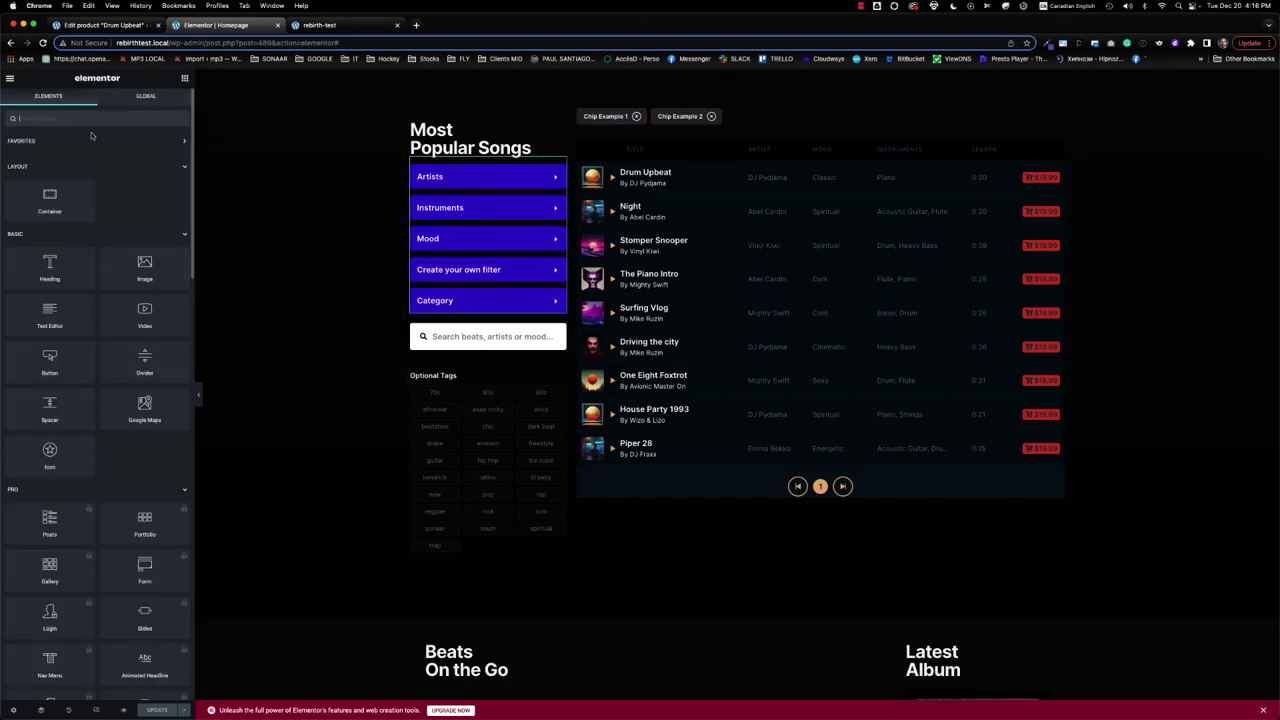
{"action": "type", "text": "se"}
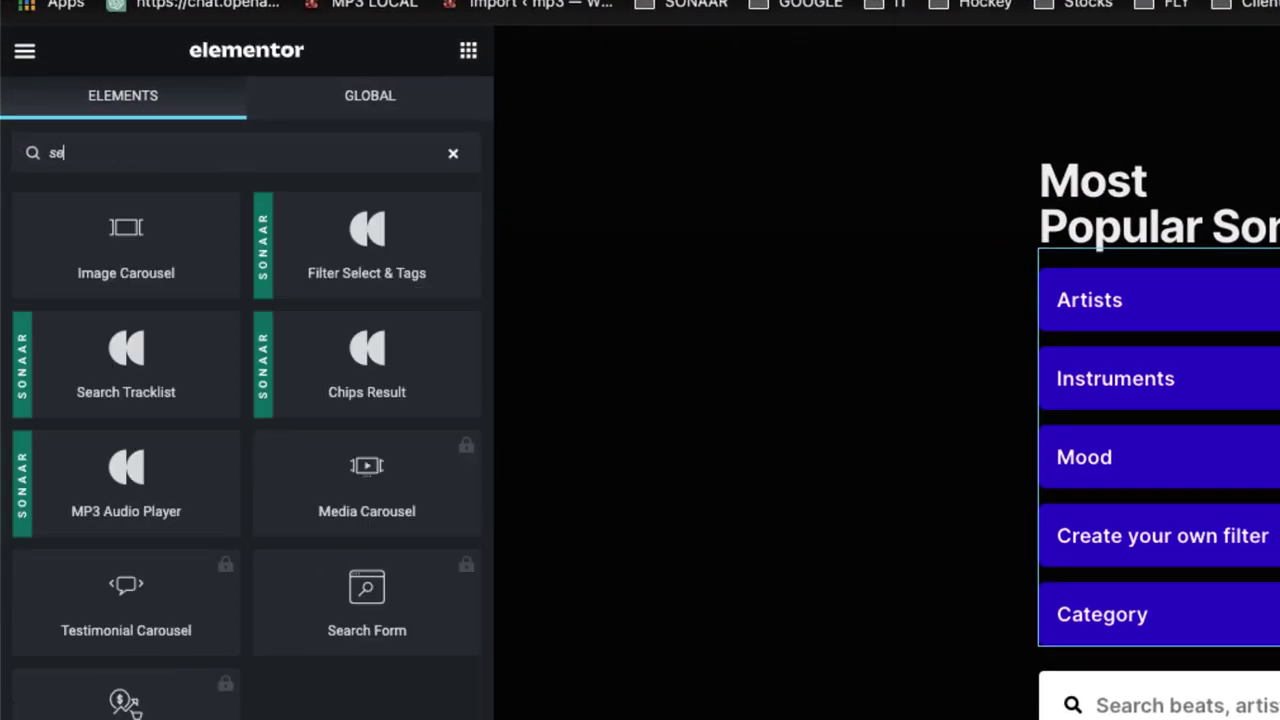
{"action": "type", "text": "arch"}
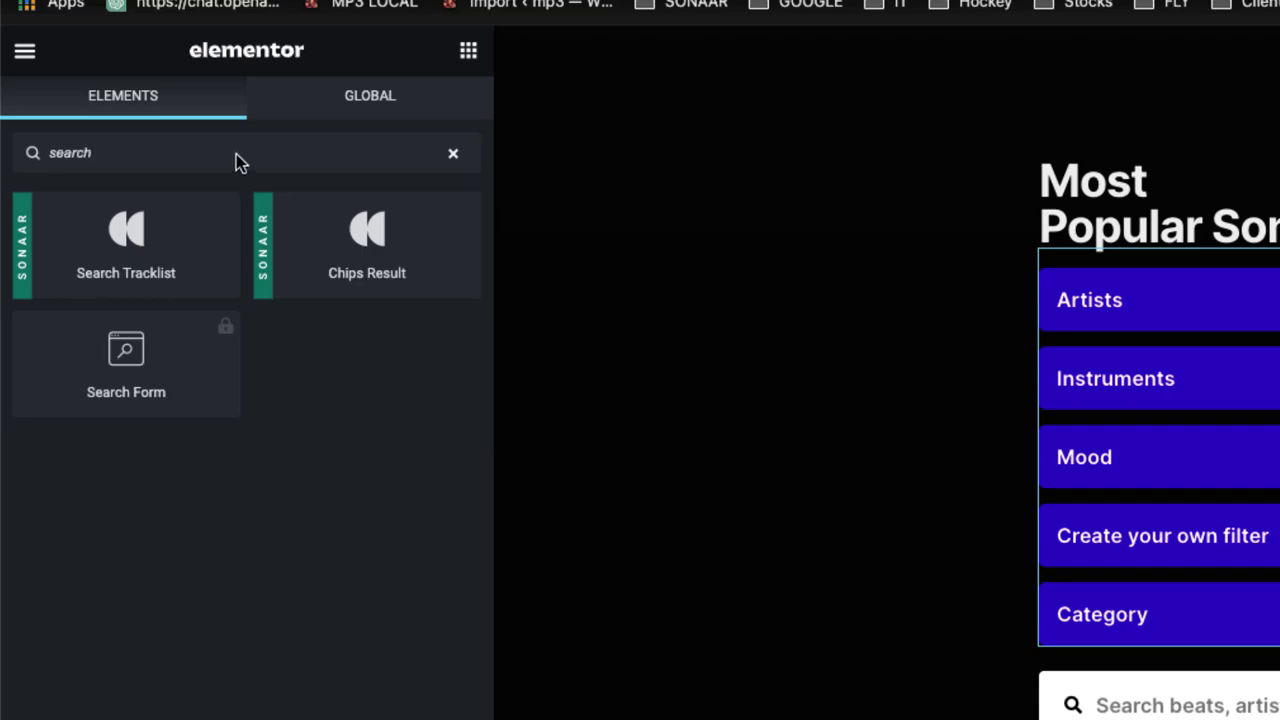
{"action": "mouse_move", "coordinate": [143, 240]}
{"action": "left_mouse_down"}
{"action": "mouse_move", "coordinate": [603, 140]}
{"action": "mouse_move", "coordinate": [709, 157]}
{"action": "left_mouse_up"}
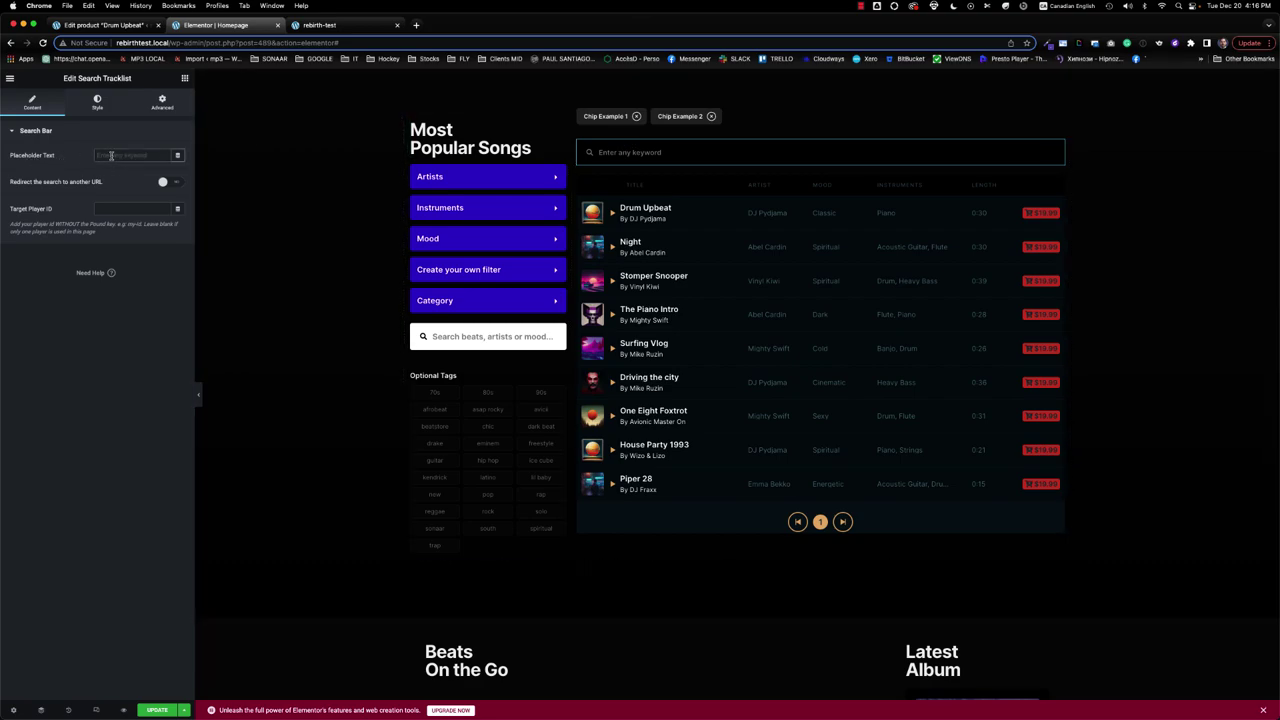
{"action": "left_click", "coordinate": [112, 156]}
{"action": "type", "text": "Search"}
{"action": "type", "text": " for Beats"}
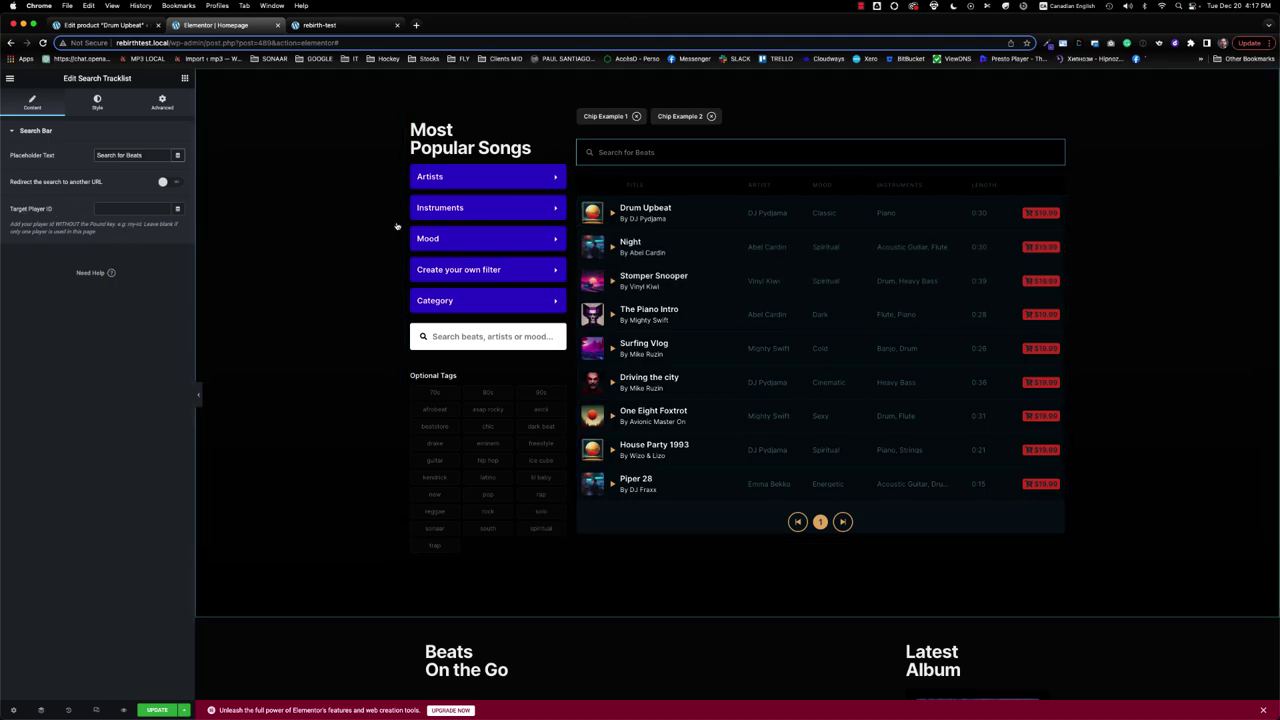
- Copy the player's CSS ID player093 into the Search Tracklist's Target Player ID
{"action": "left_click", "coordinate": [1058, 182]}
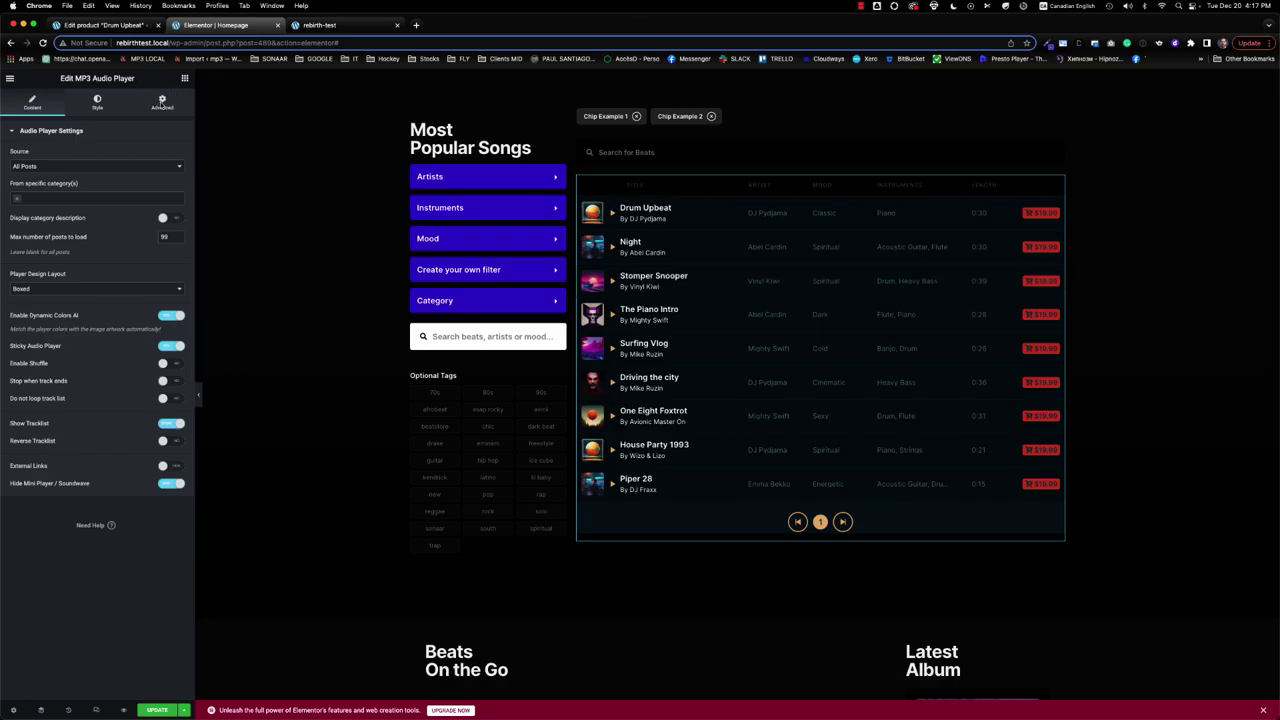
{"action": "left_click", "coordinate": [162, 103]}
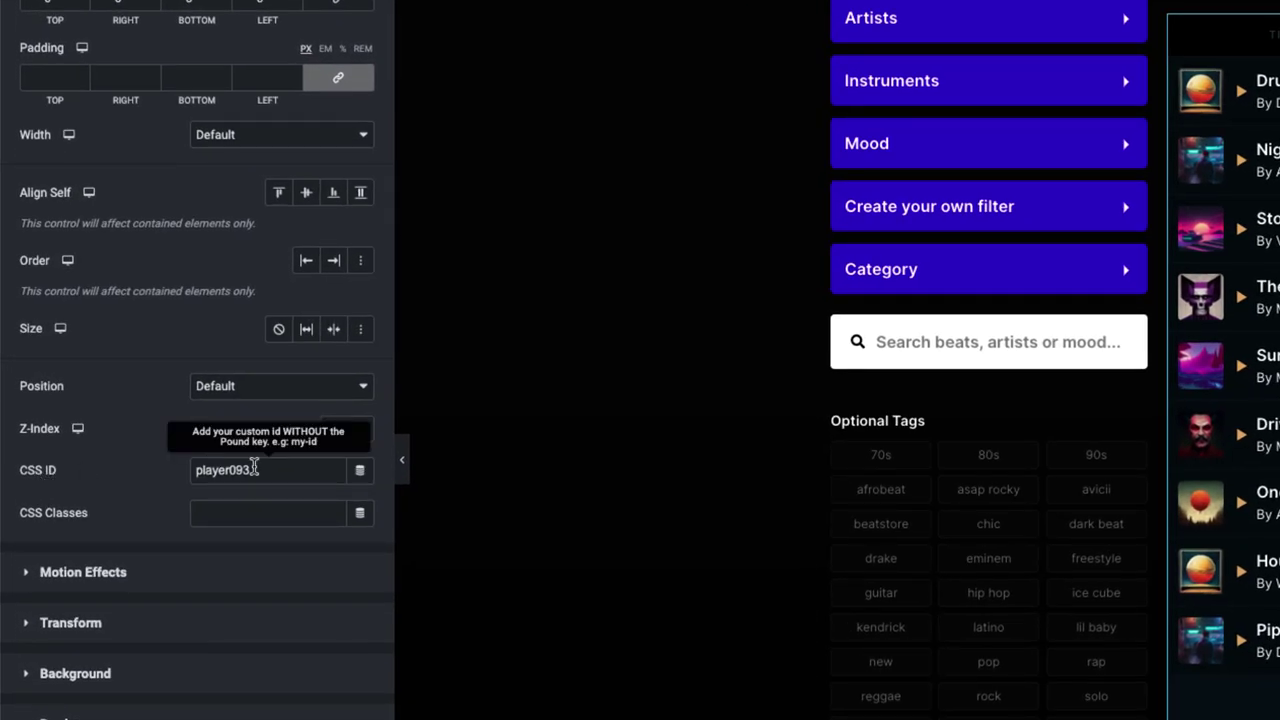
{"action": "left_click_drag", "start_coordinate": [255, 470], "coordinate": [102, 455]}
{"action": "key", "text": "ctrl+c"}
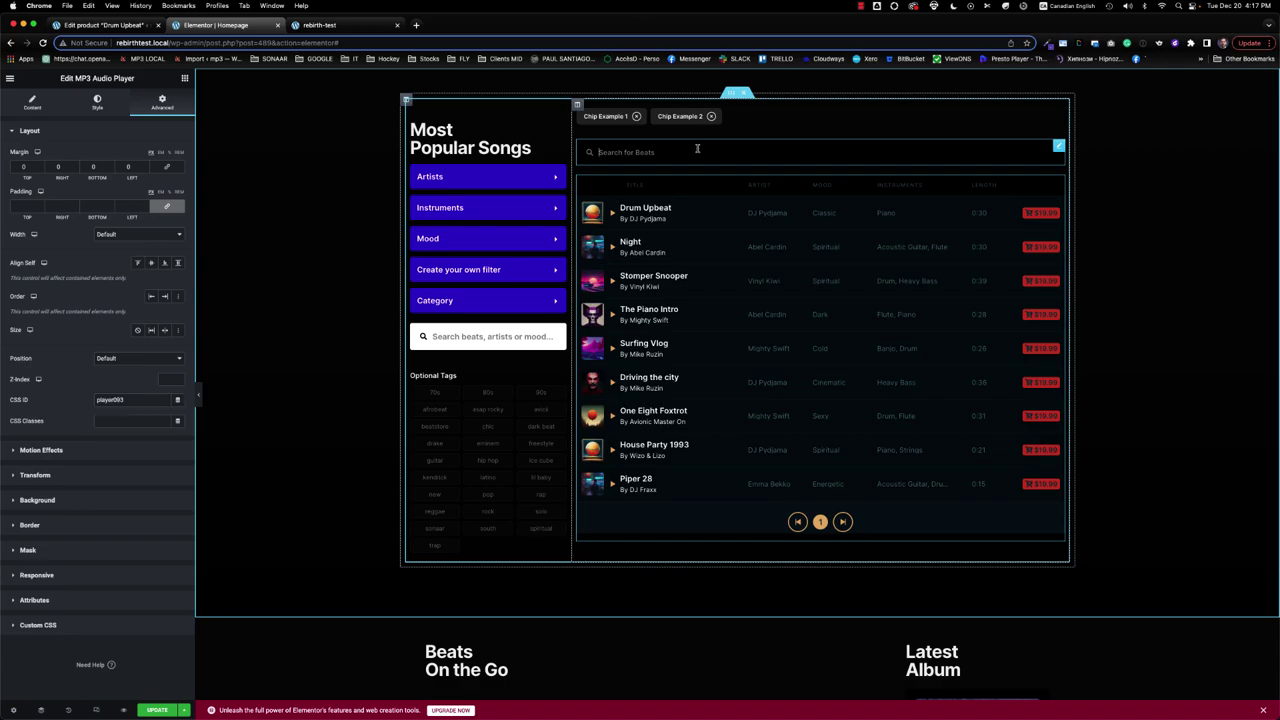
{"action": "left_click", "coordinate": [697, 148]}
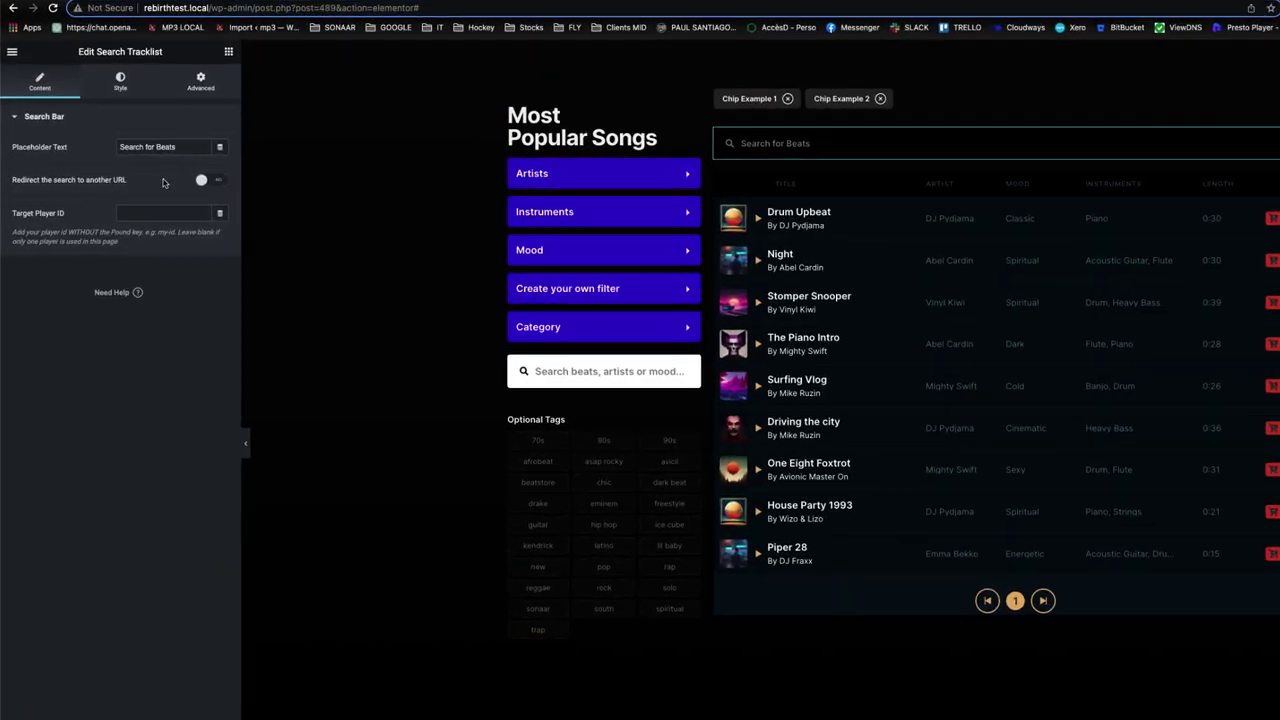
{"action": "left_click", "coordinate": [135, 208]}
{"action": "key", "text": "ctrl+v"}
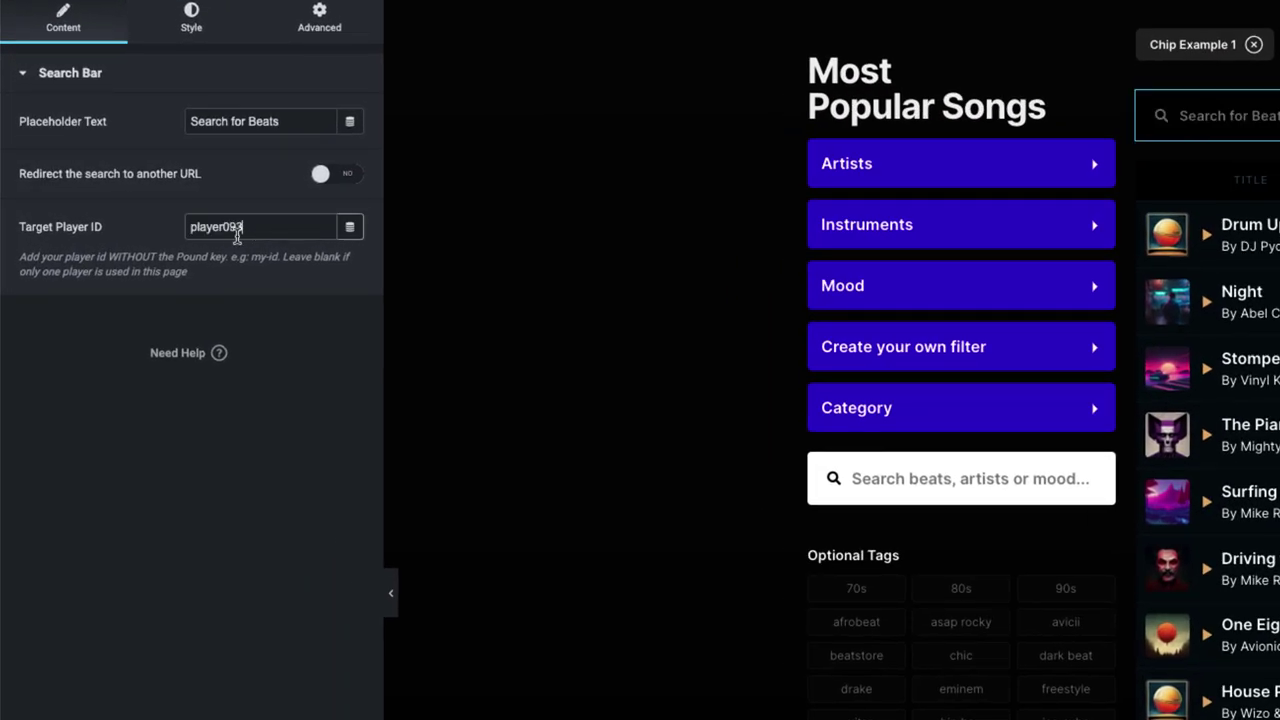
{"action": "left_click_drag", "start_coordinate": [24, 240], "coordinate": [120, 232]}
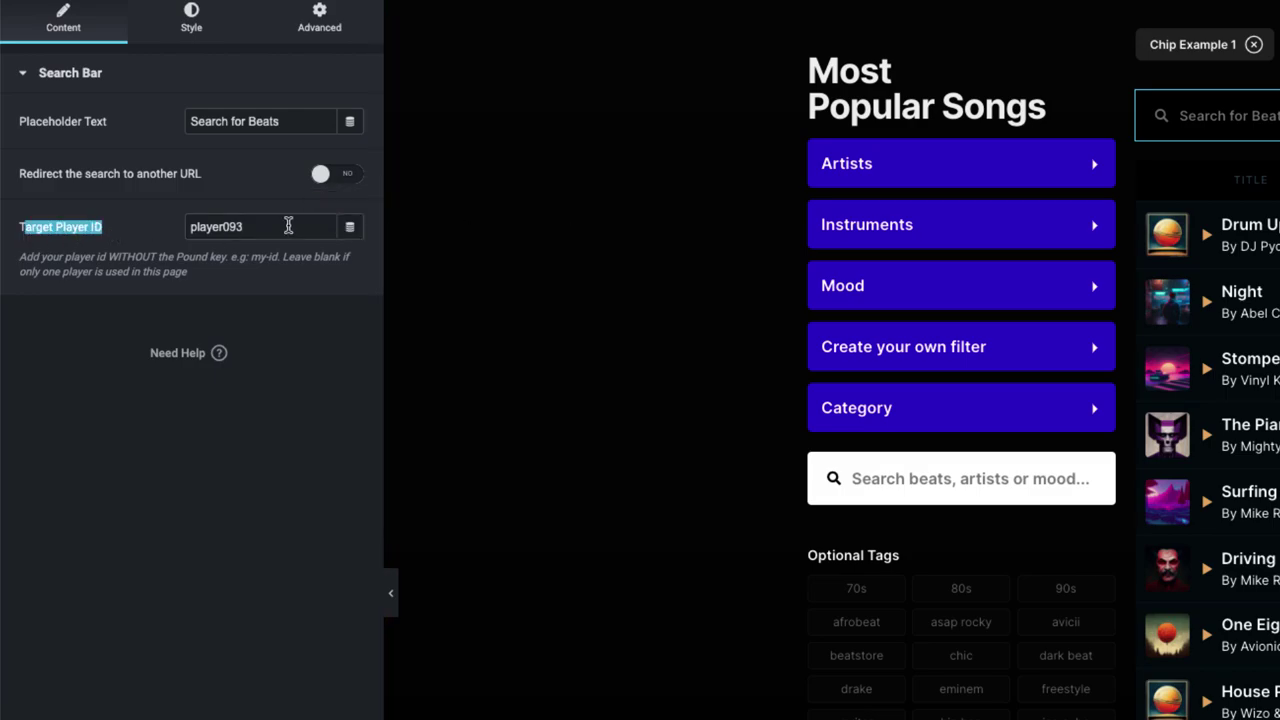
{"action": "left_click", "coordinate": [290, 226]}
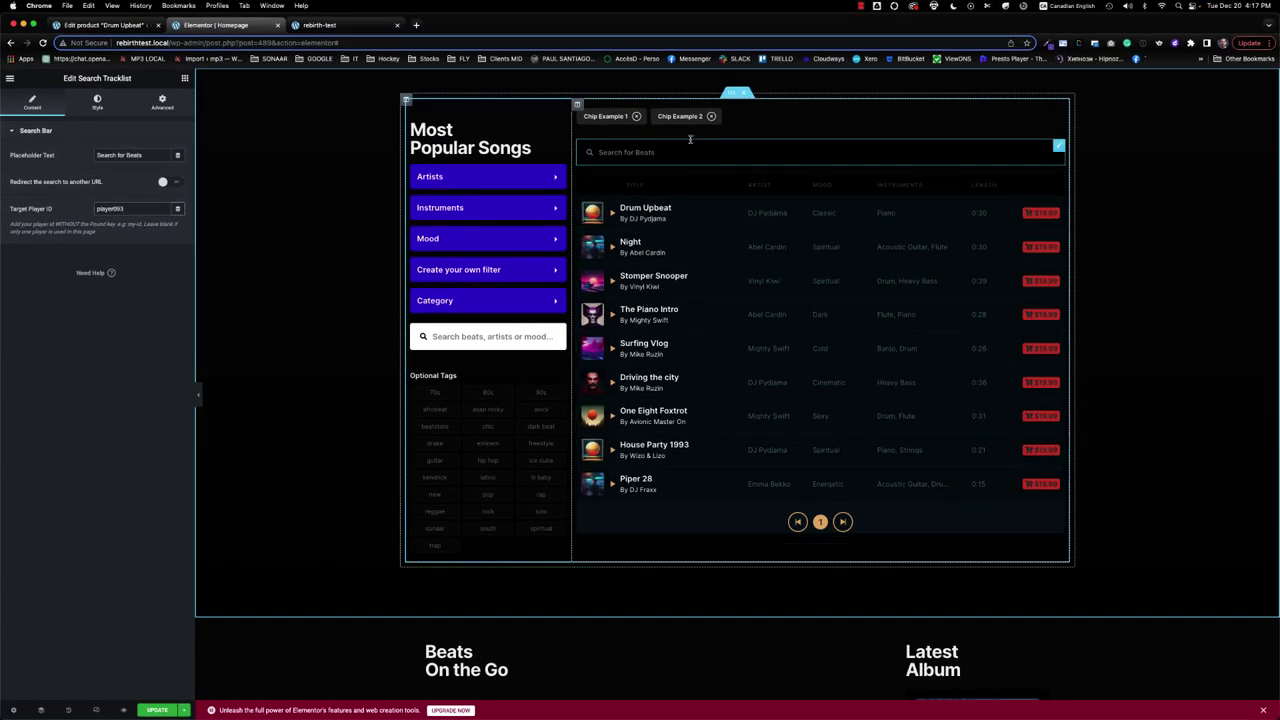
- Save the page and reload the live homepage to see the search bar
{"action": "key", "text": "ctrl+s"}
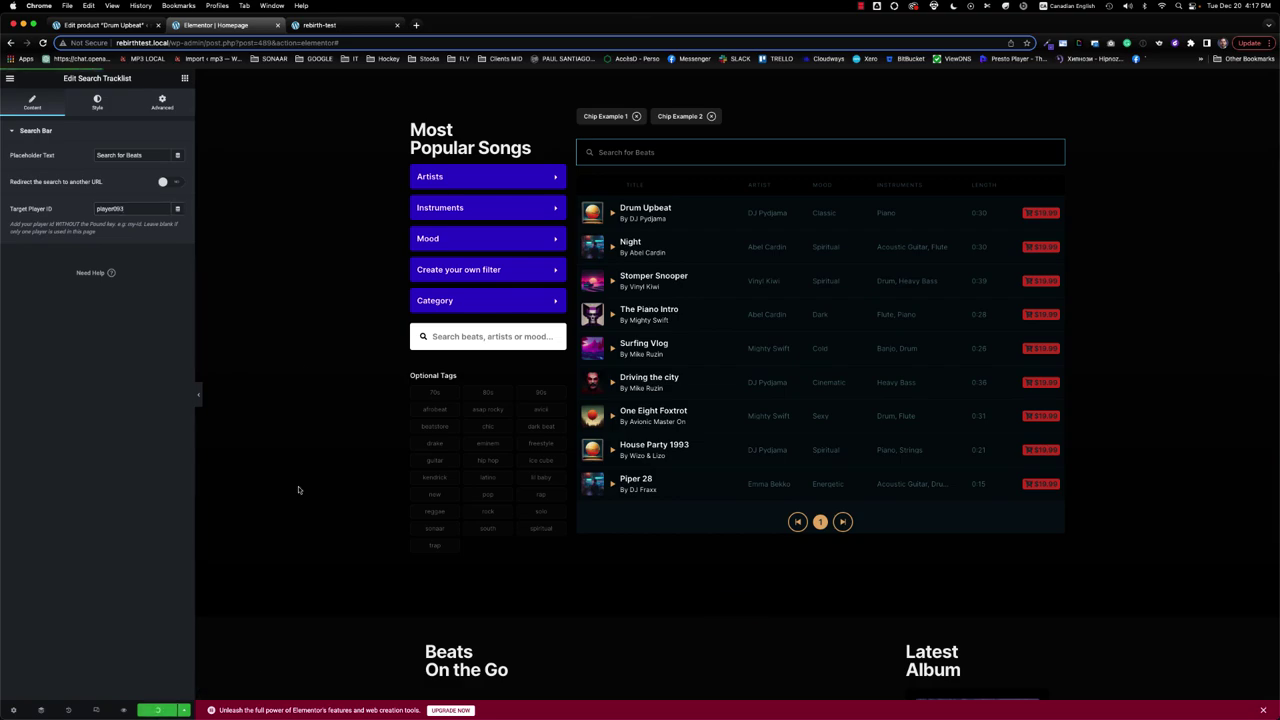
{"action": "left_click", "coordinate": [322, 29]}
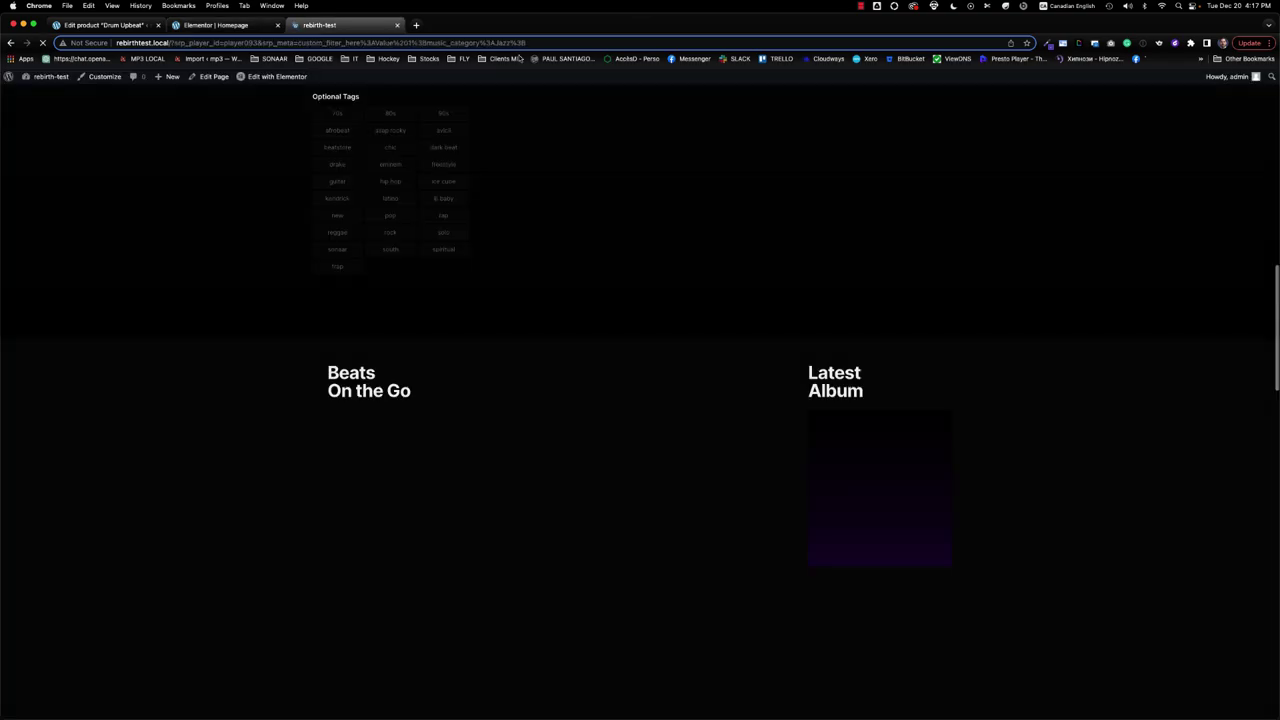
{"action": "key", "text": "ctrl+r"}
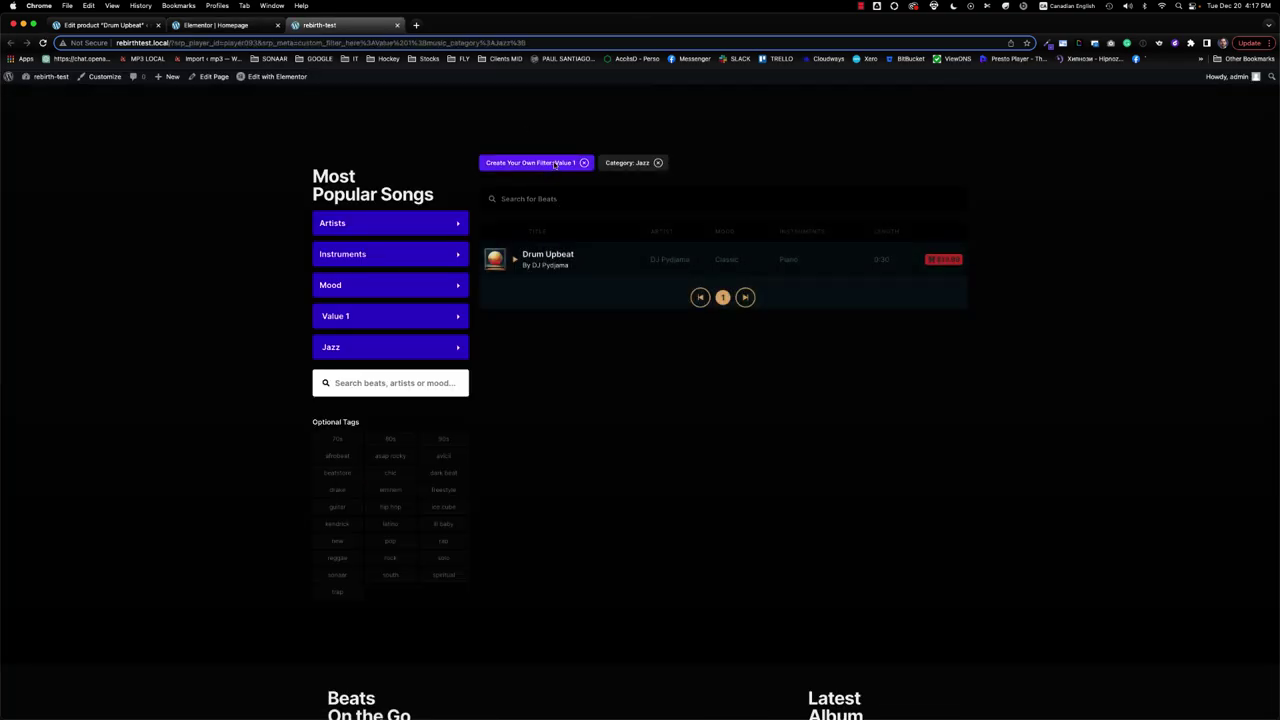
- Remove the Value 1 and Jazz filters, then test a search for 'Night' and clear it
{"action": "left_click", "coordinate": [567, 165]}
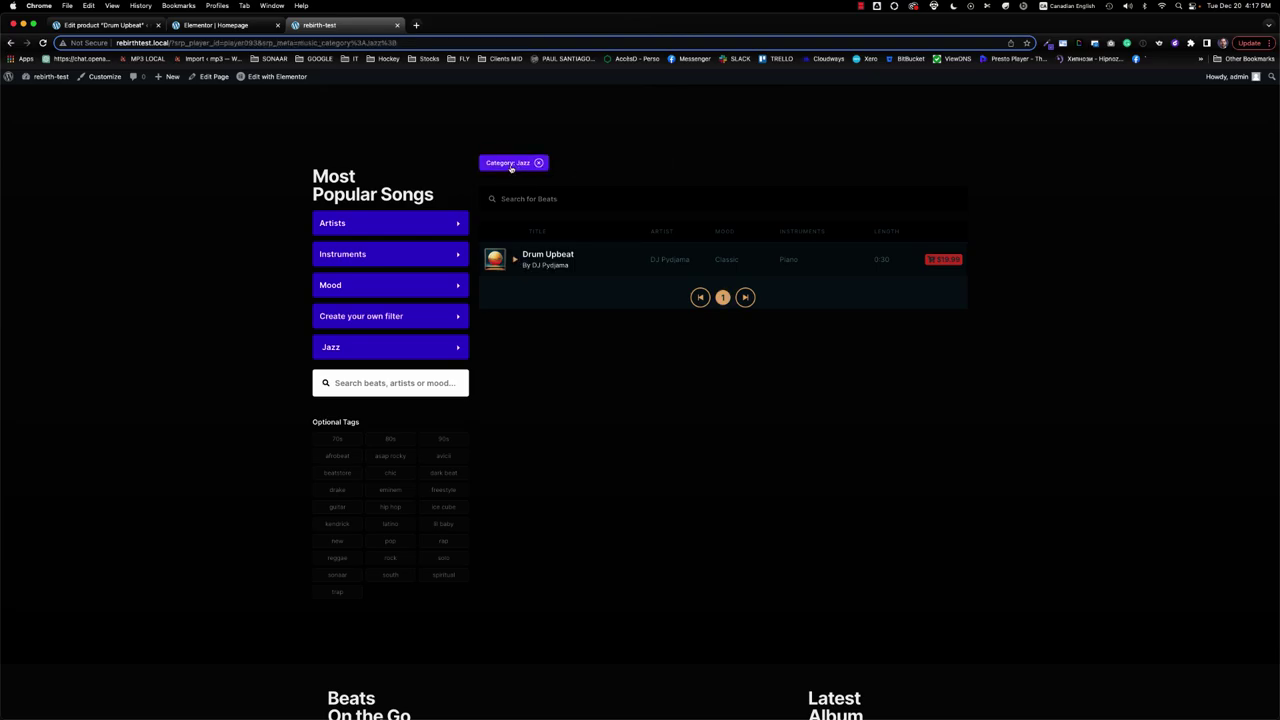
{"action": "left_click", "coordinate": [516, 164]}
{"action": "left_click", "coordinate": [567, 177]}
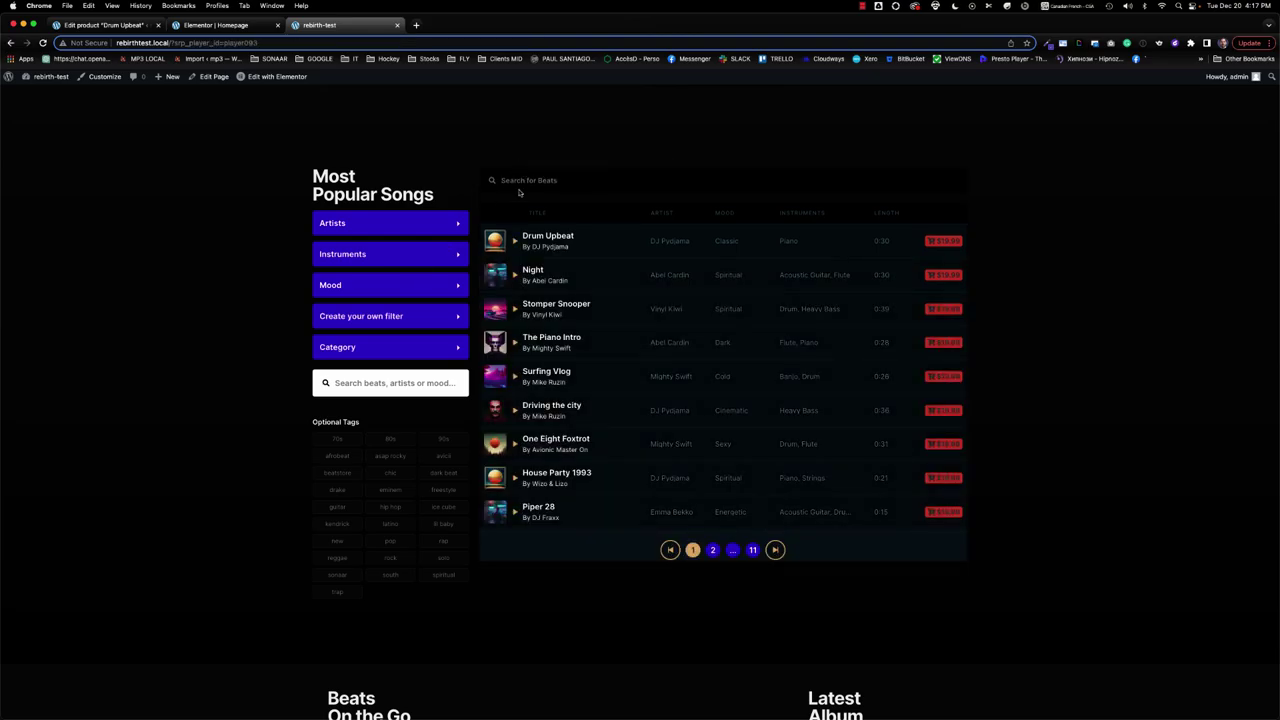
{"action": "type", "text": "Night"}
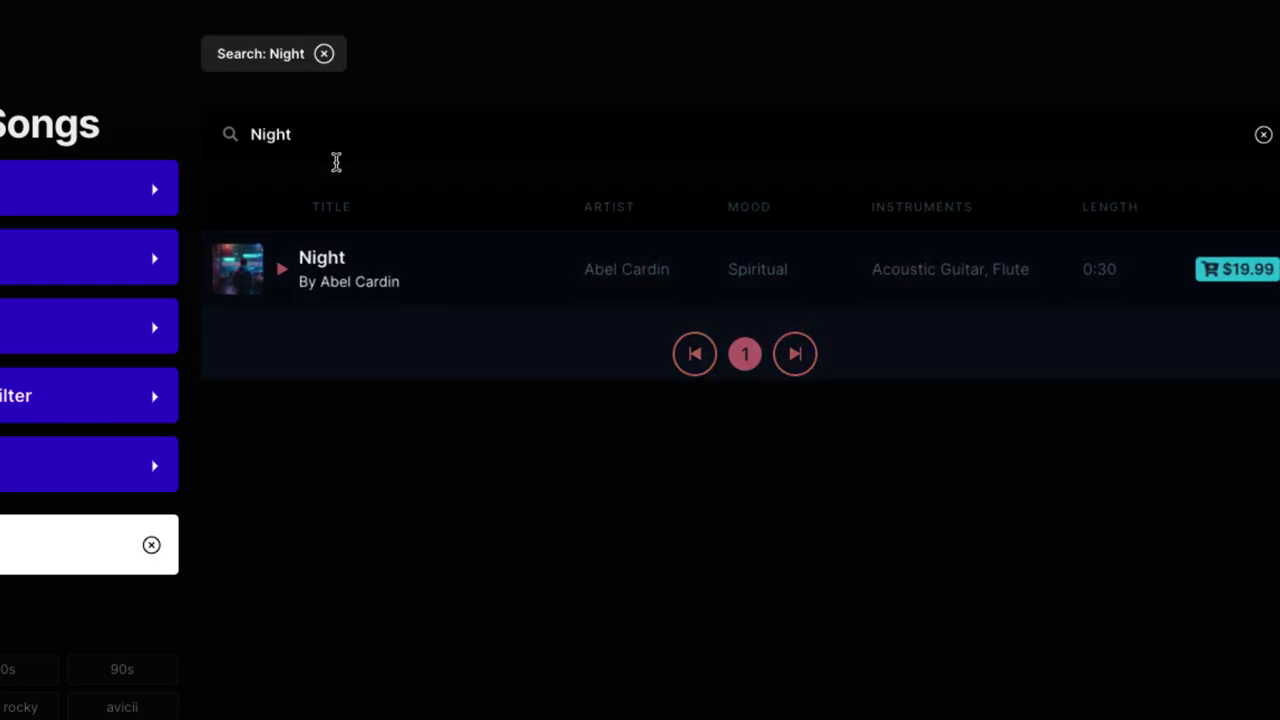
{"action": "double_click", "coordinate": [340, 134]}
{"action": "key", "text": "BackSpace"}
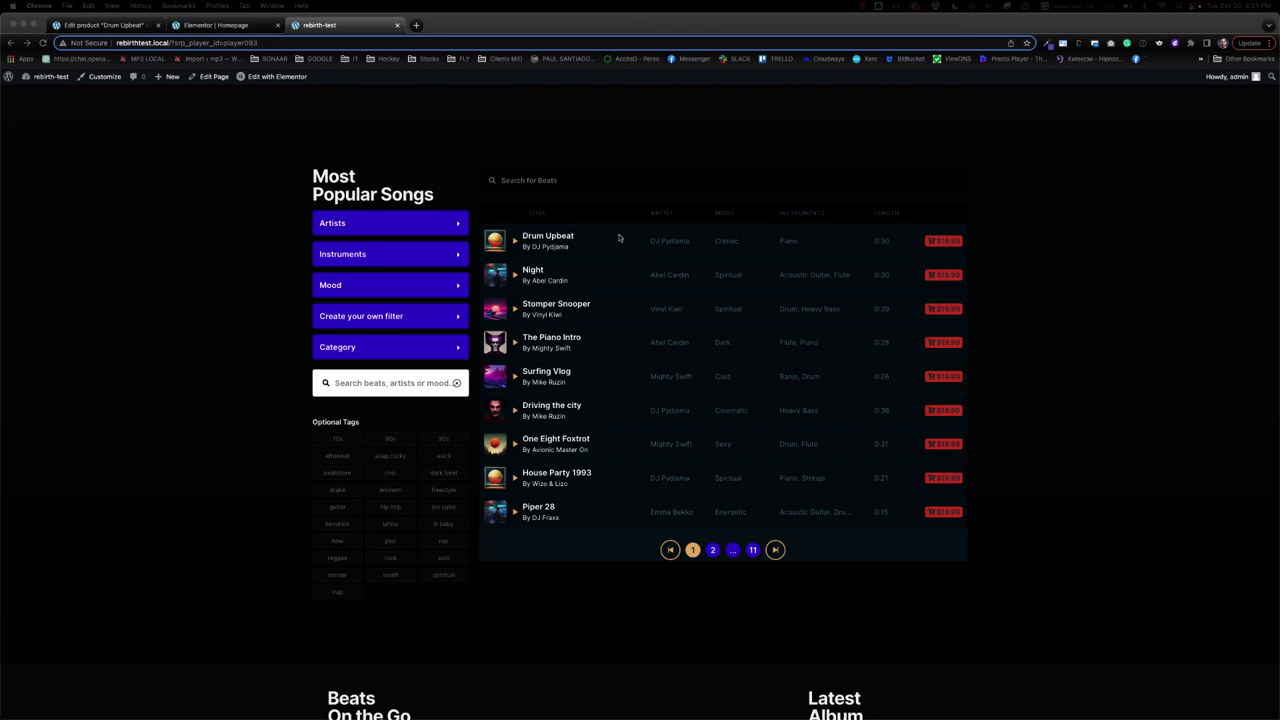
- Filter tracks by Abel Cardin, Banjo and Jazz, then clear the active filter chips
{"action": "left_click", "coordinate": [115, 25]}
{"action": "left_click", "coordinate": [322, 29]}
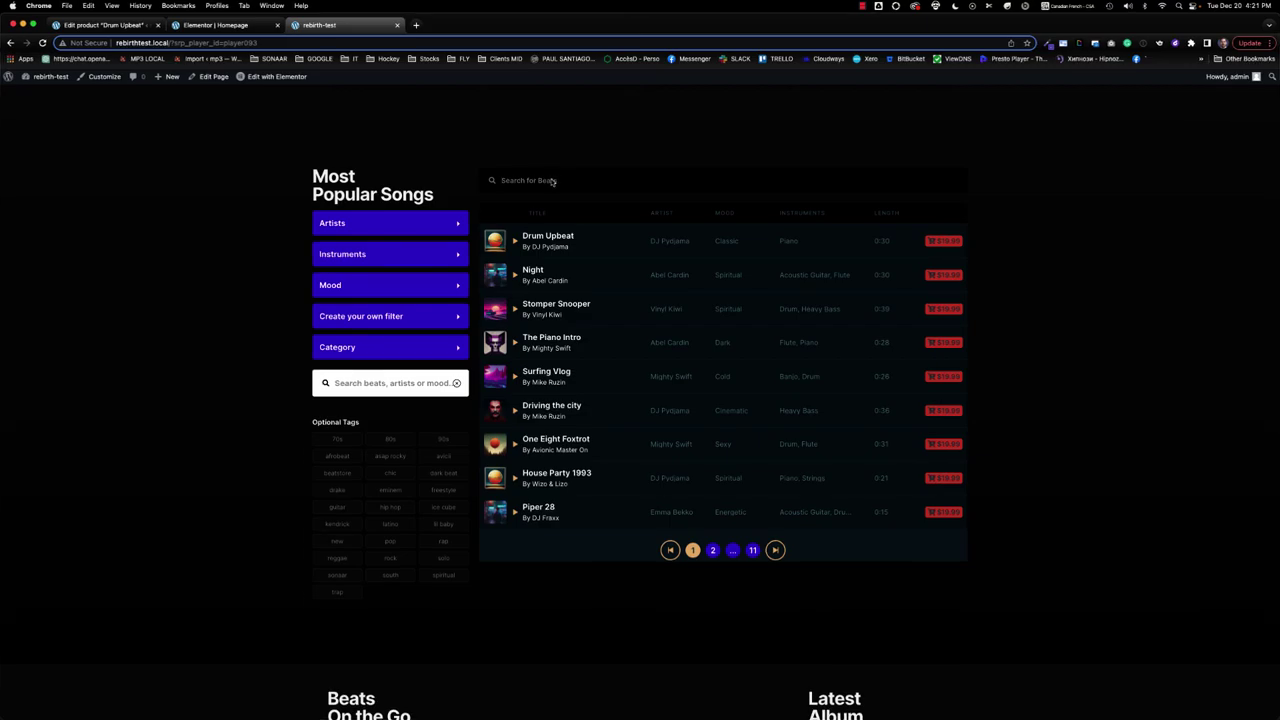
{"action": "left_click", "coordinate": [410, 226]}
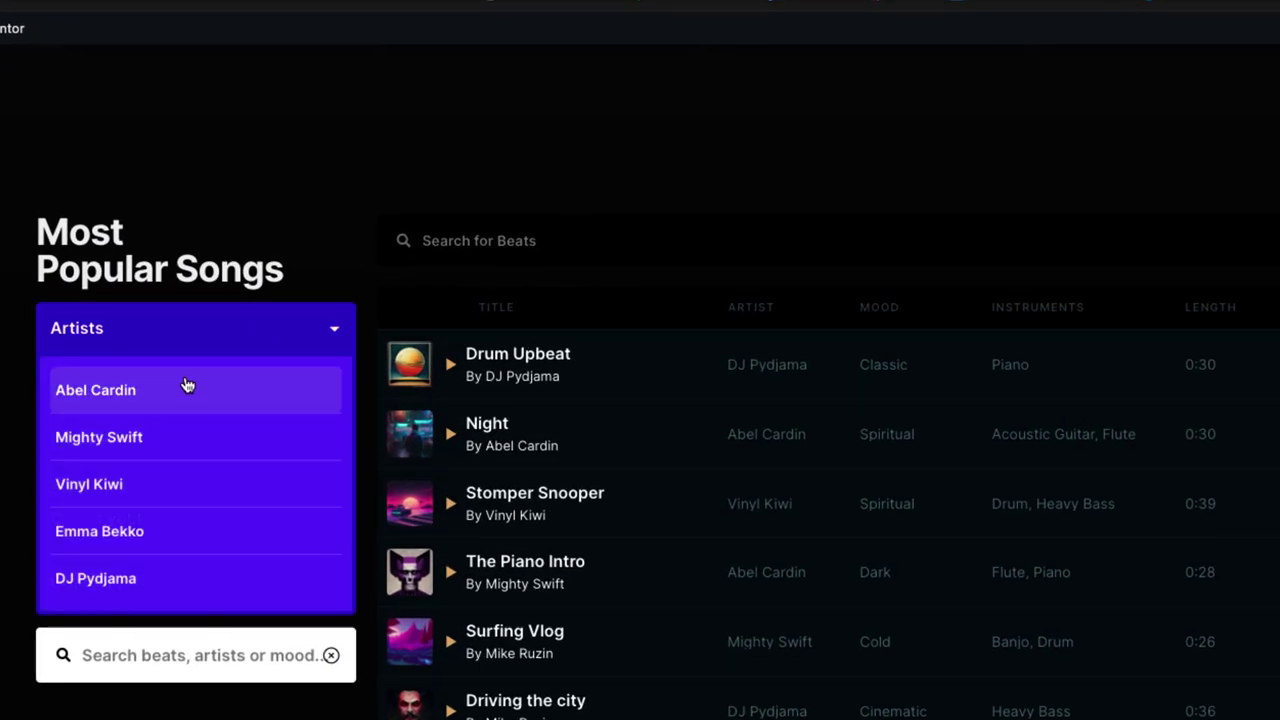
{"action": "left_click", "coordinate": [183, 392]}
{"action": "left_click", "coordinate": [305, 388]}
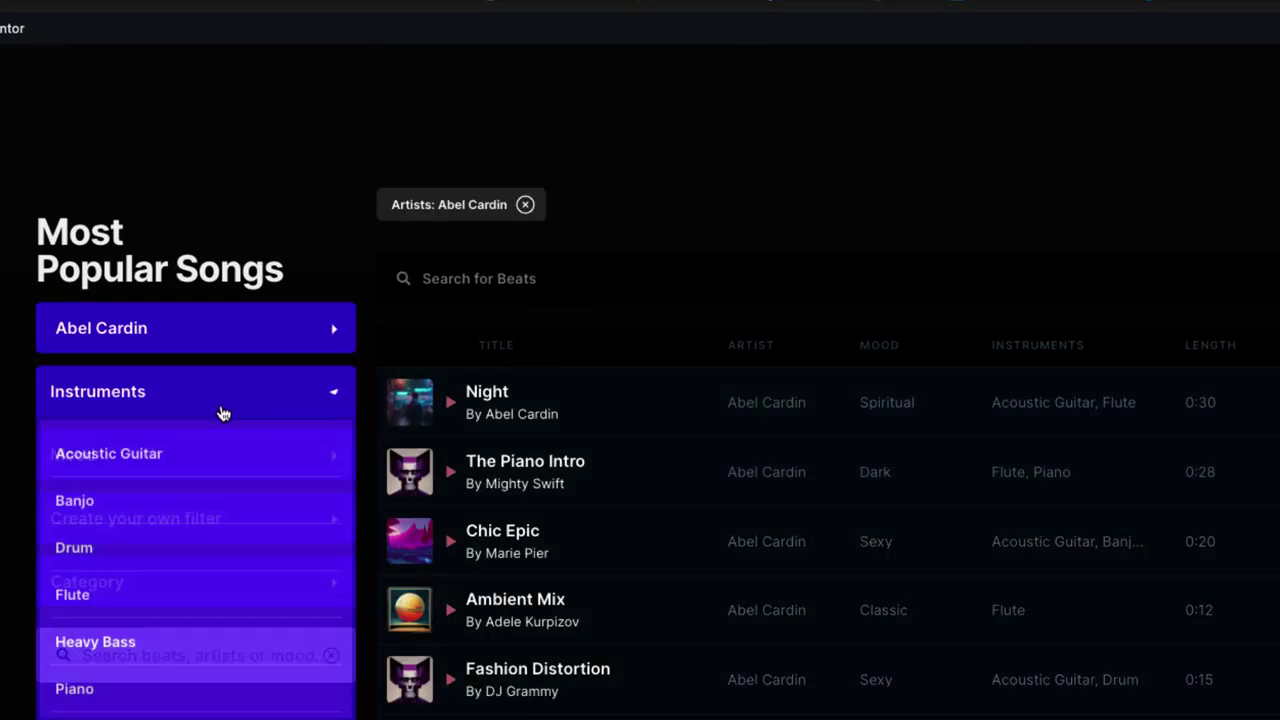
{"action": "left_click", "coordinate": [151, 494]}
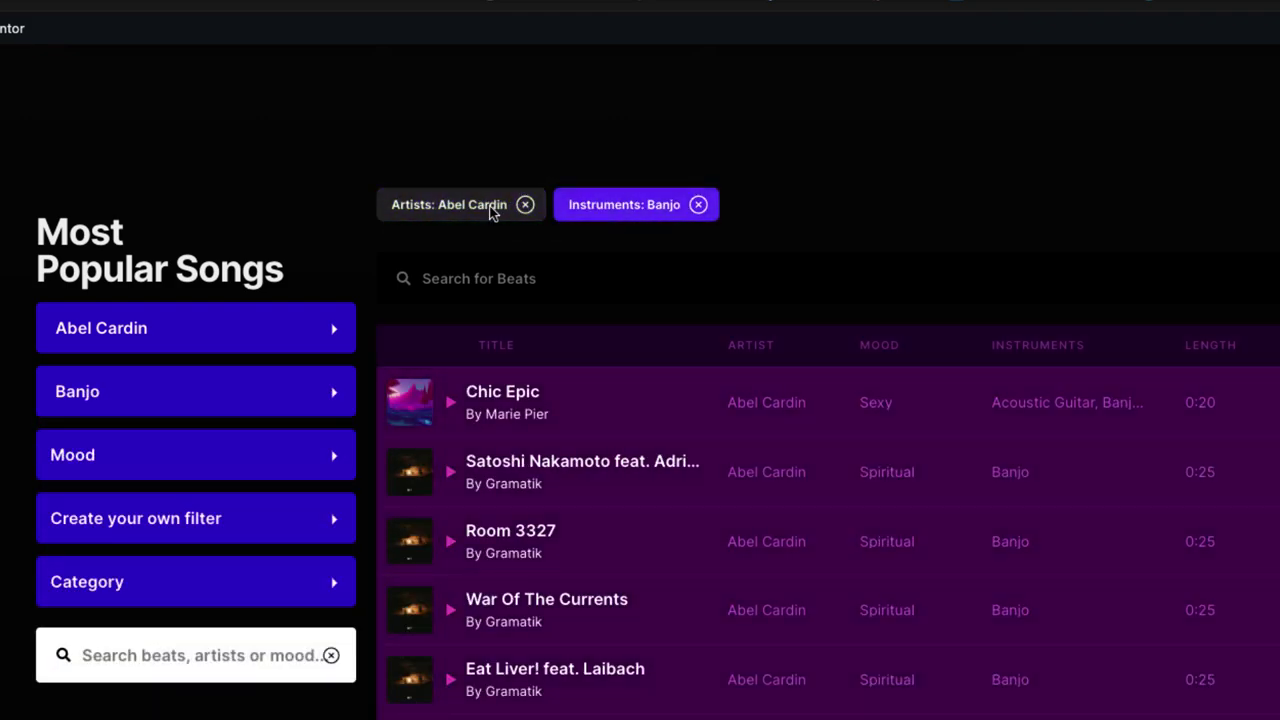
{"action": "left_click", "coordinate": [168, 575]}
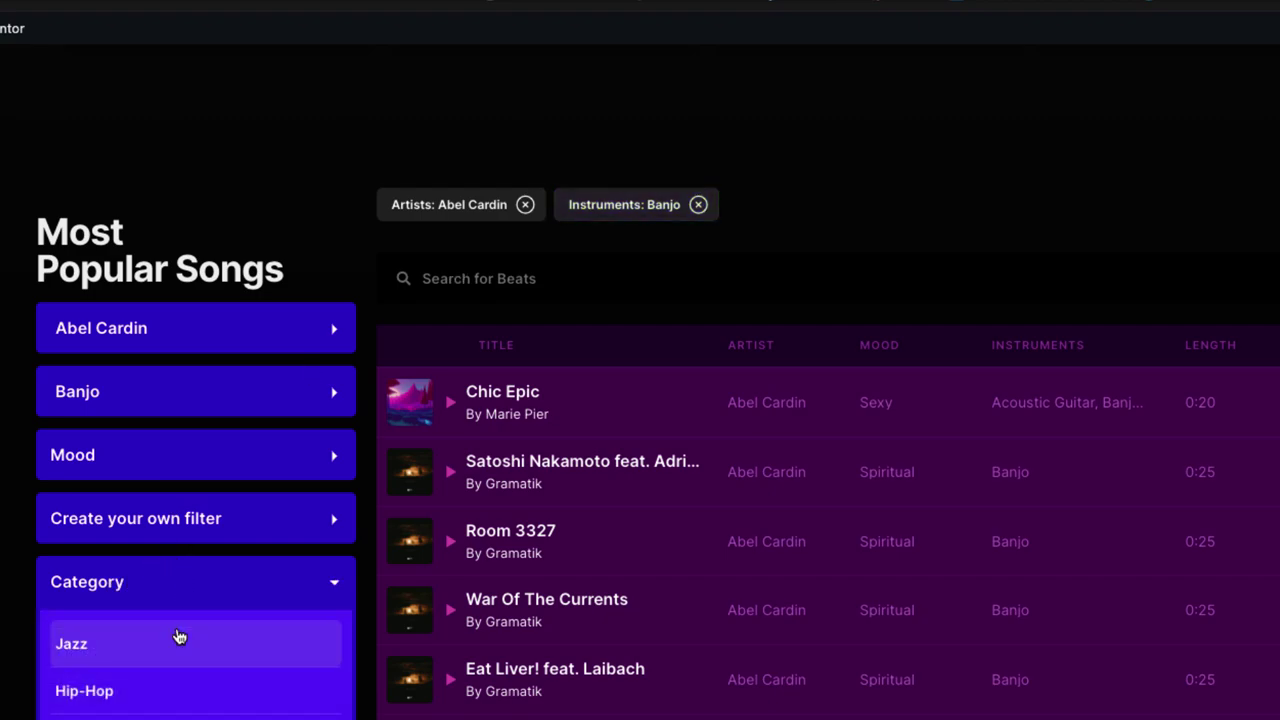
{"action": "left_click", "coordinate": [171, 645]}
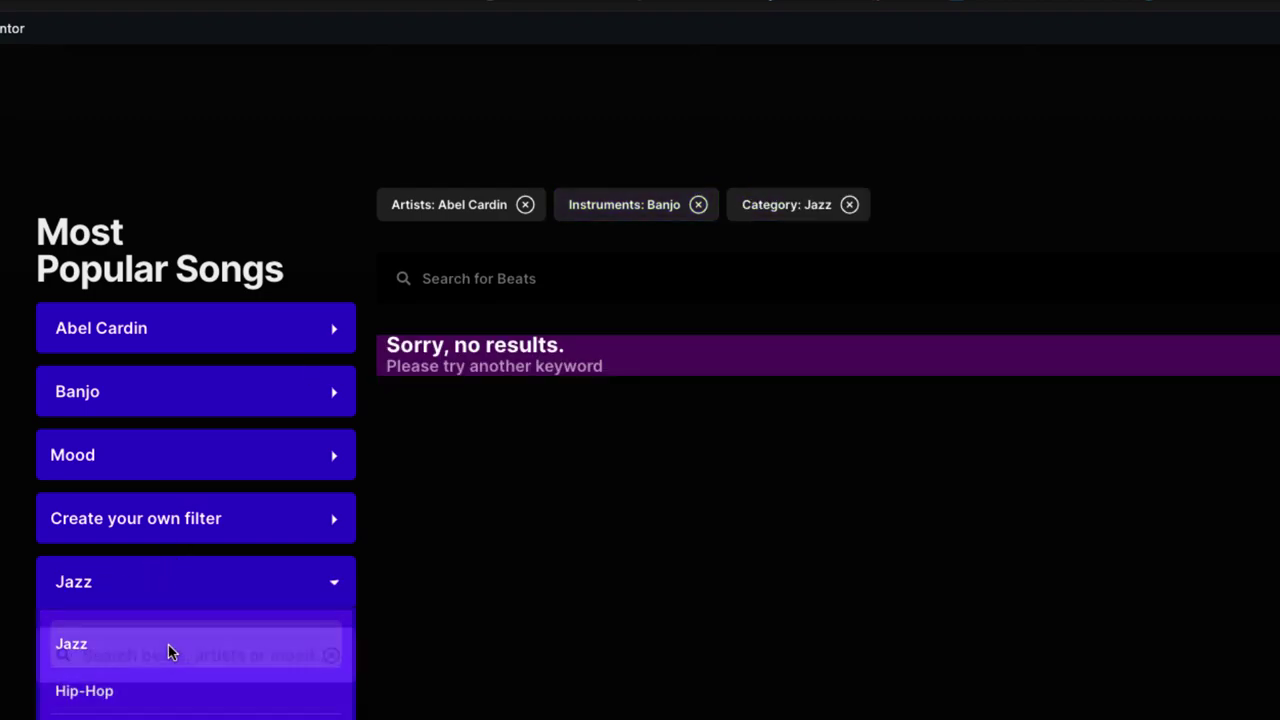
{"action": "left_click", "coordinate": [478, 214]}
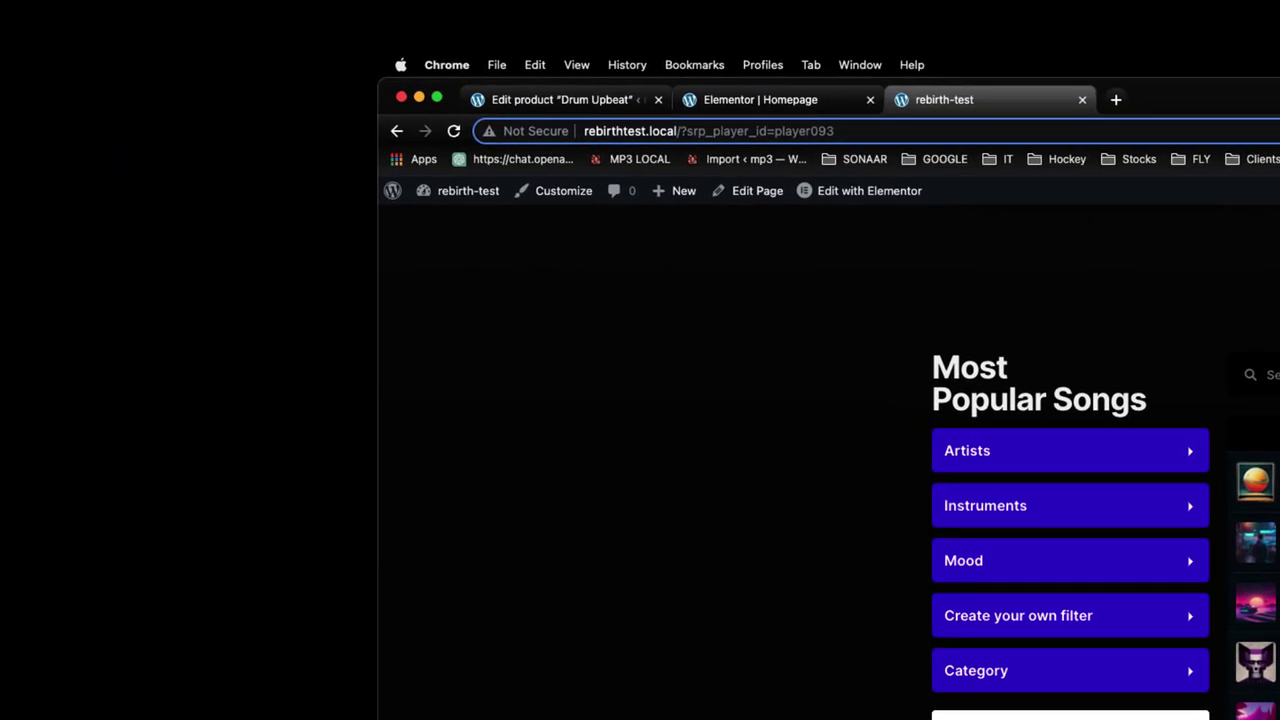
- Drag a Chips Result widget above the tracklist and set its Target Player ID to player093
{"action": "left_click", "coordinate": [790, 104]}
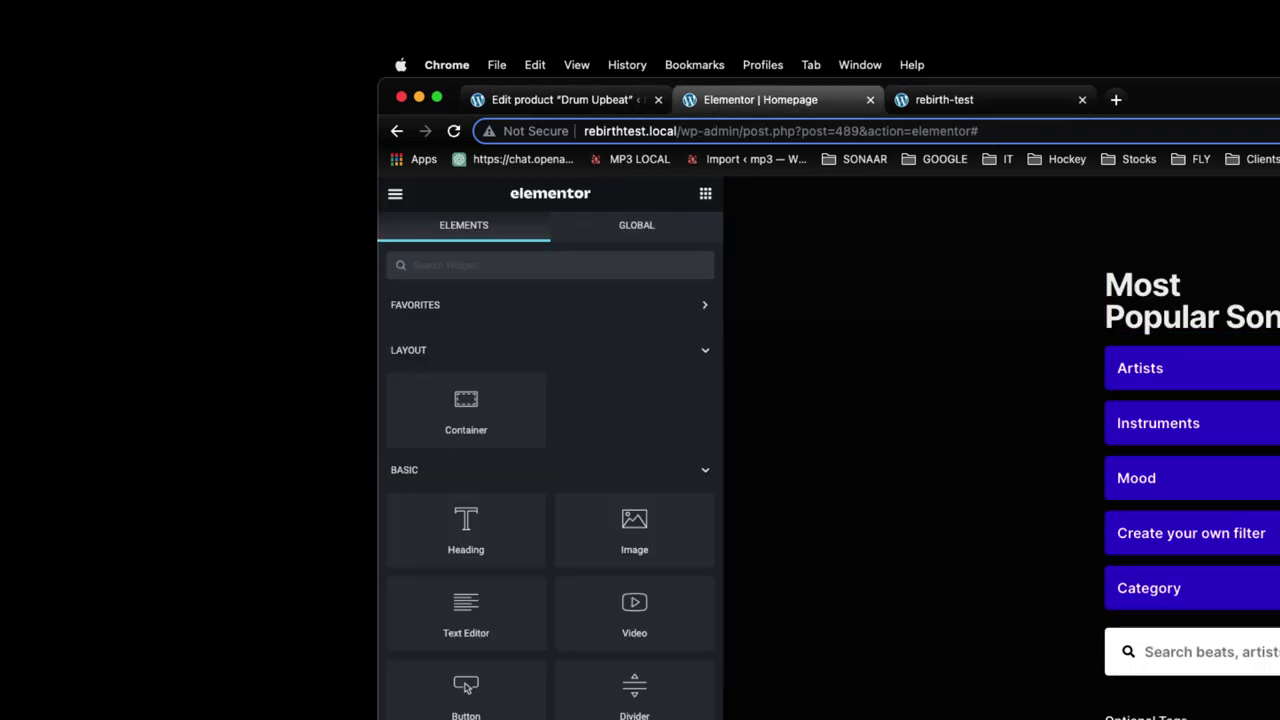
{"action": "left_click", "coordinate": [500, 265]}
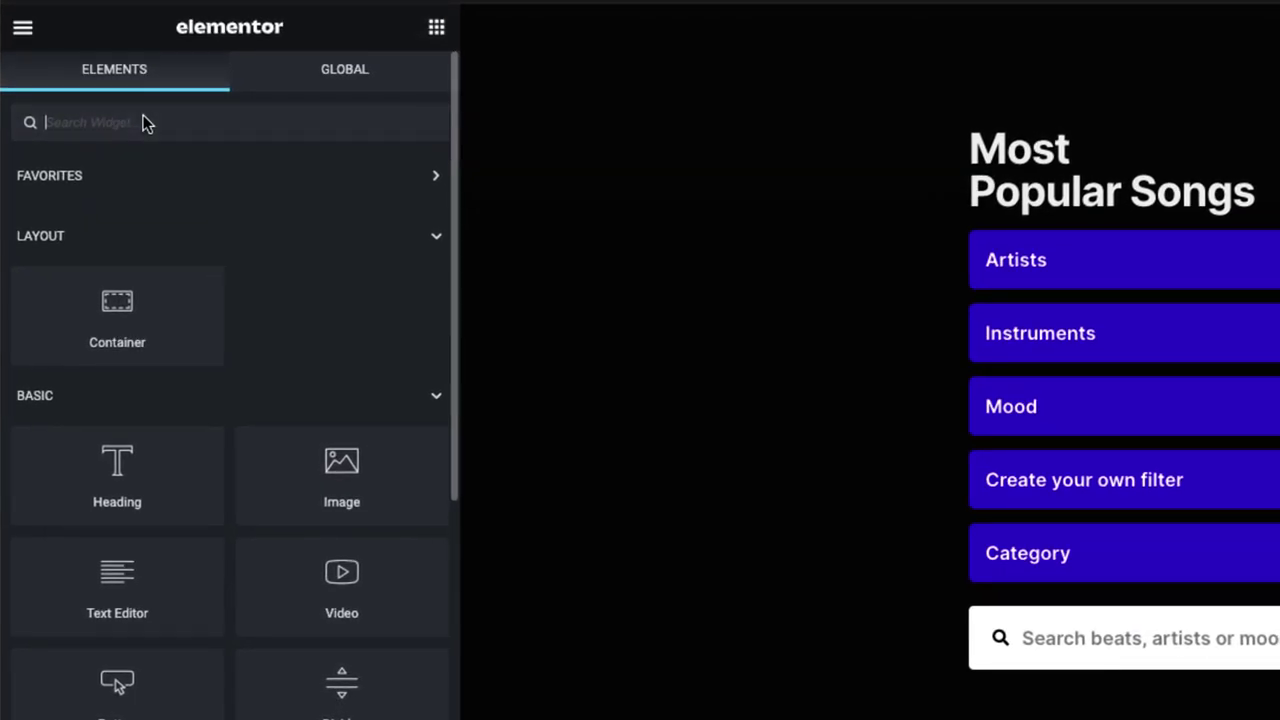
{"action": "type", "text": "chip"}
{"action": "left_click_drag", "start_coordinate": [50, 155], "coordinate": [657, 117]}
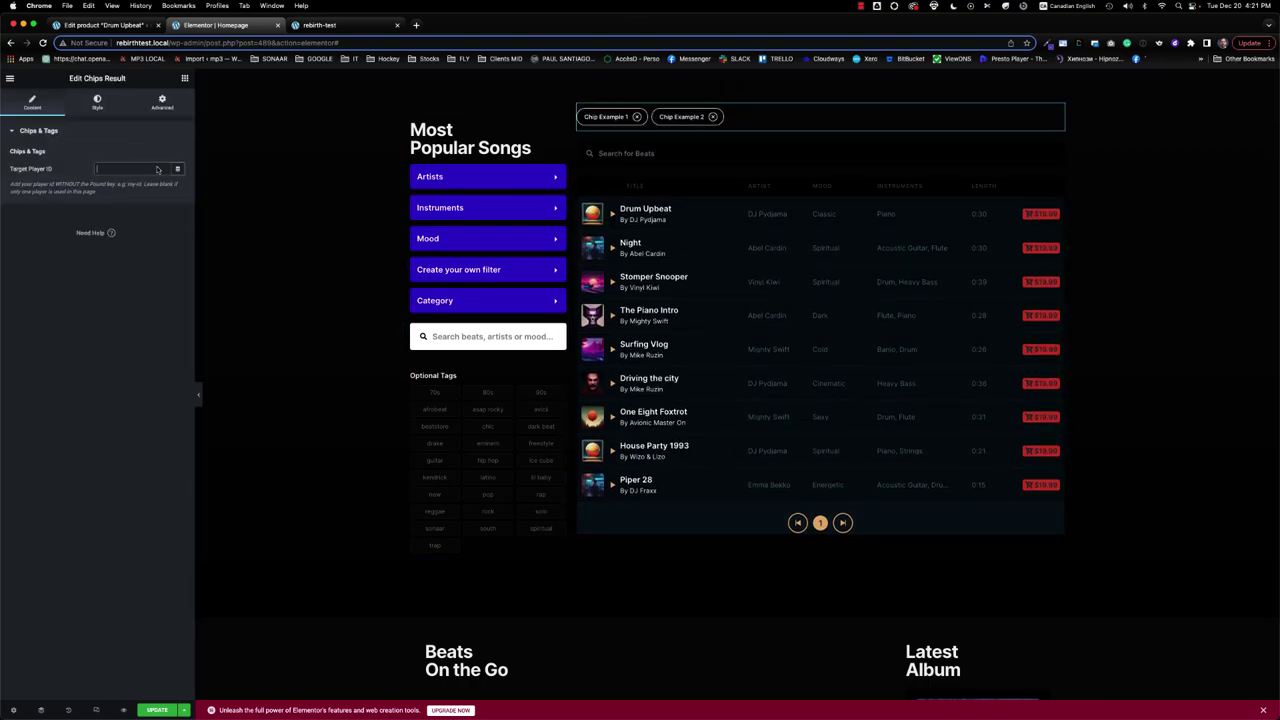
{"action": "type", "text": "player693"}
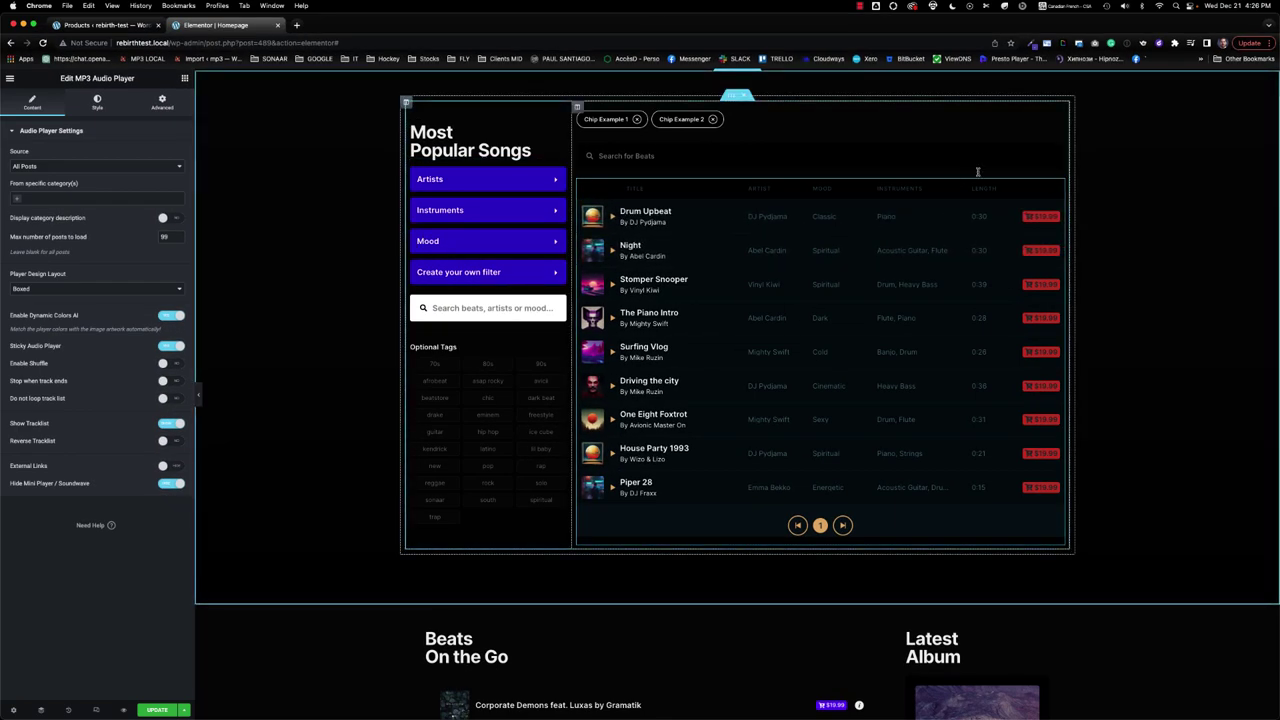
- Delete the two existing custom columns under Style > Custom Fields Columns
{"action": "left_click", "coordinate": [97, 103]}
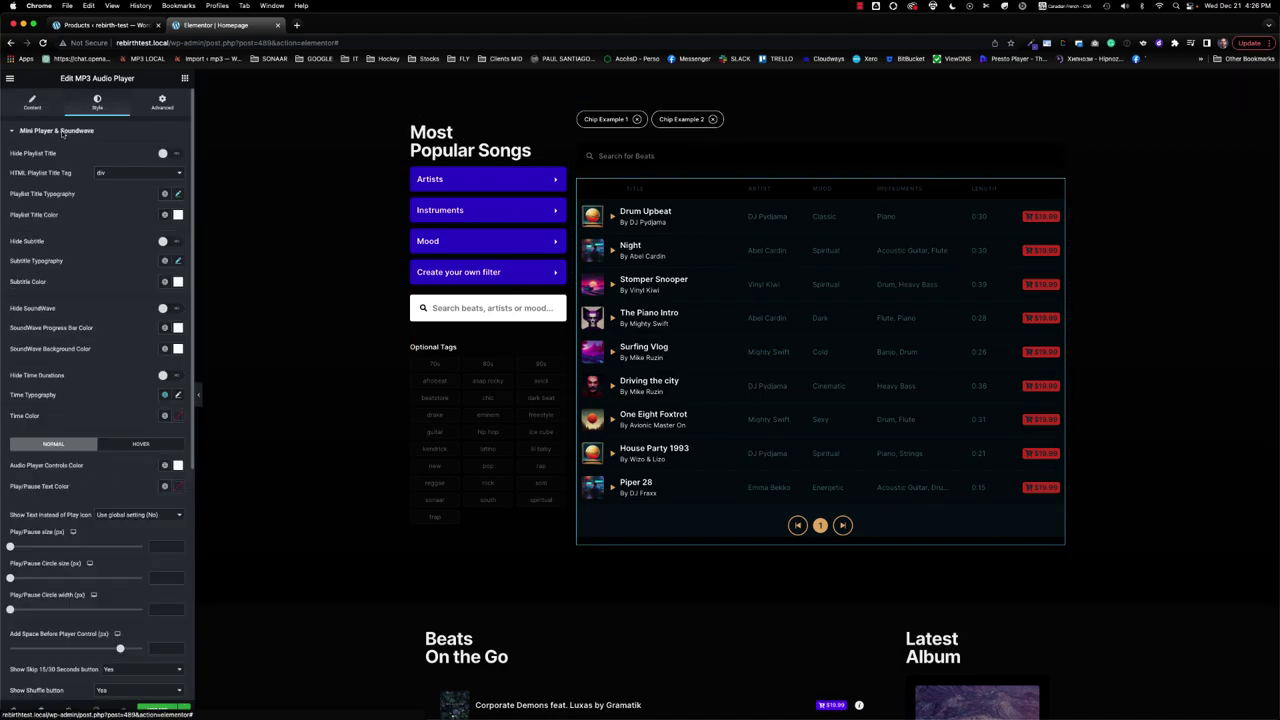
{"action": "left_click", "coordinate": [100, 133]}
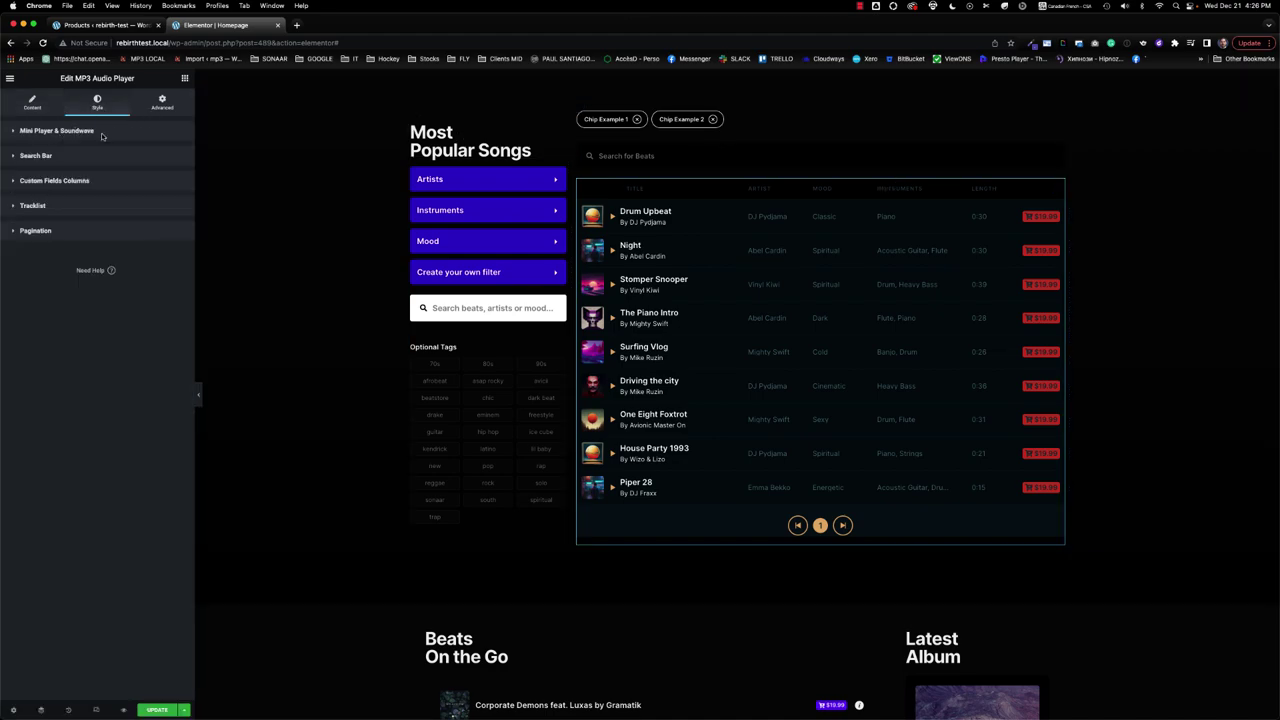
{"action": "left_click", "coordinate": [80, 183]}
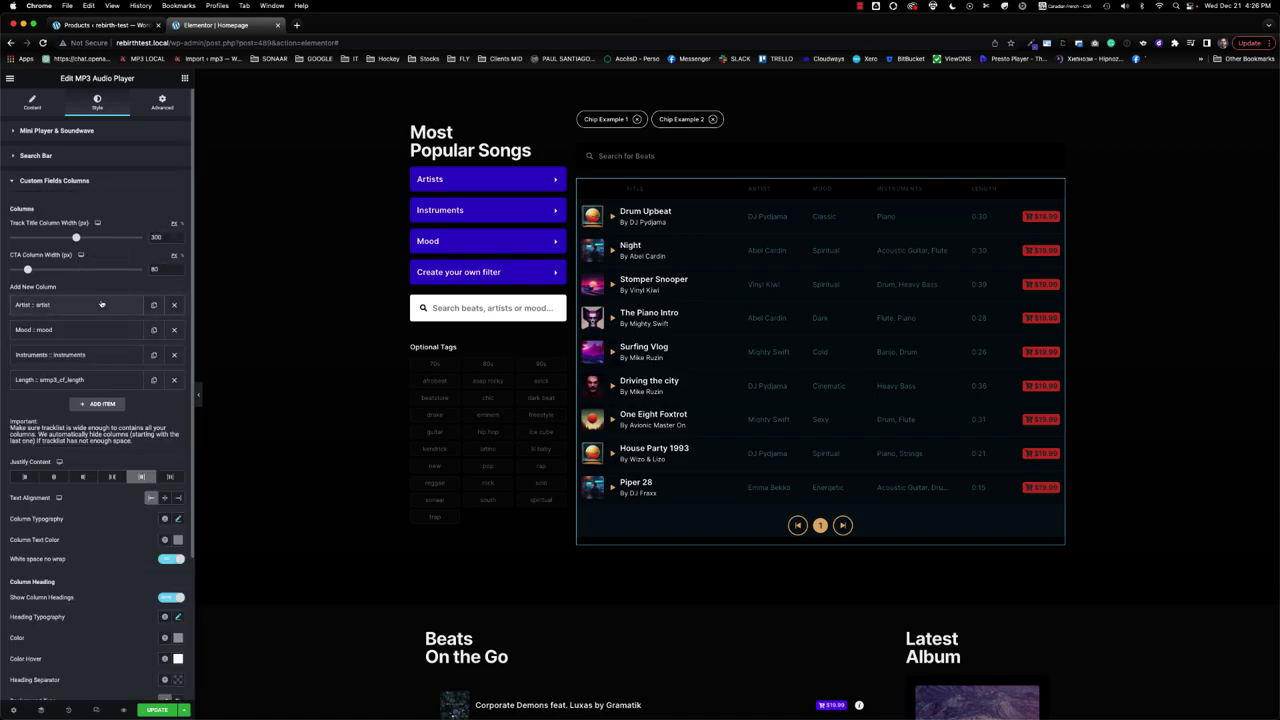
{"action": "left_click", "coordinate": [174, 306]}
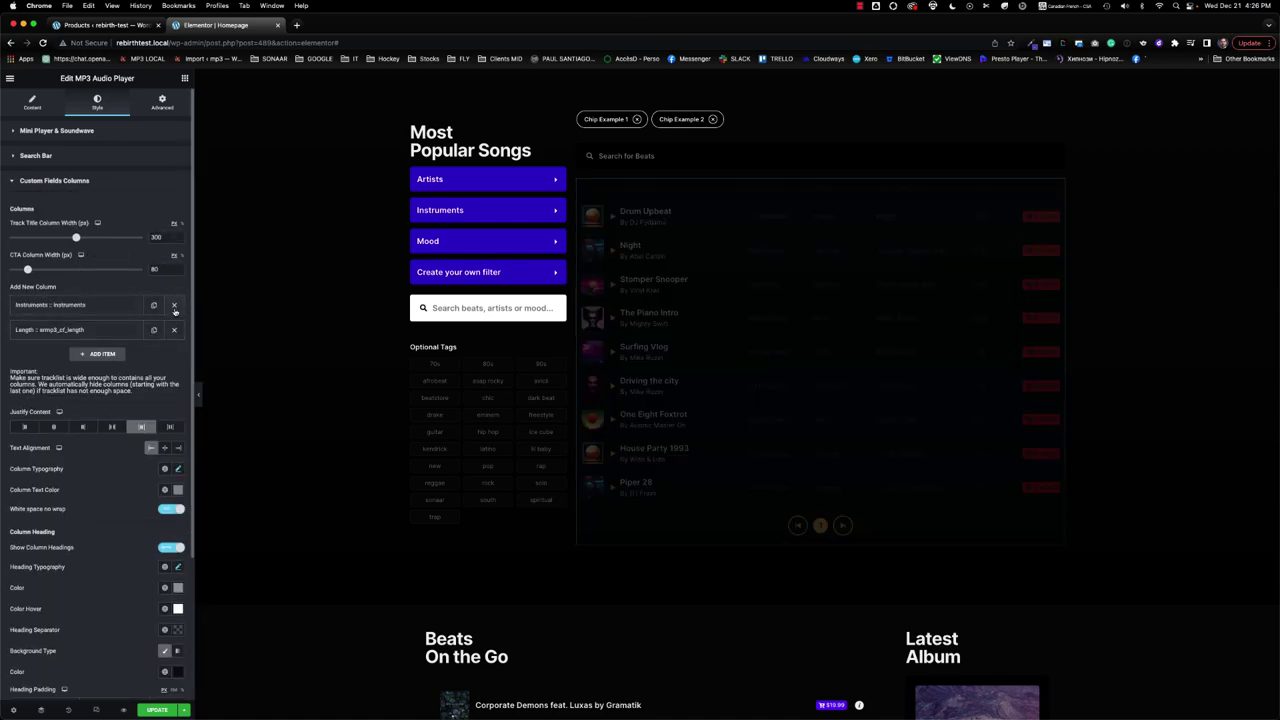
{"action": "left_click", "coordinate": [174, 306]}
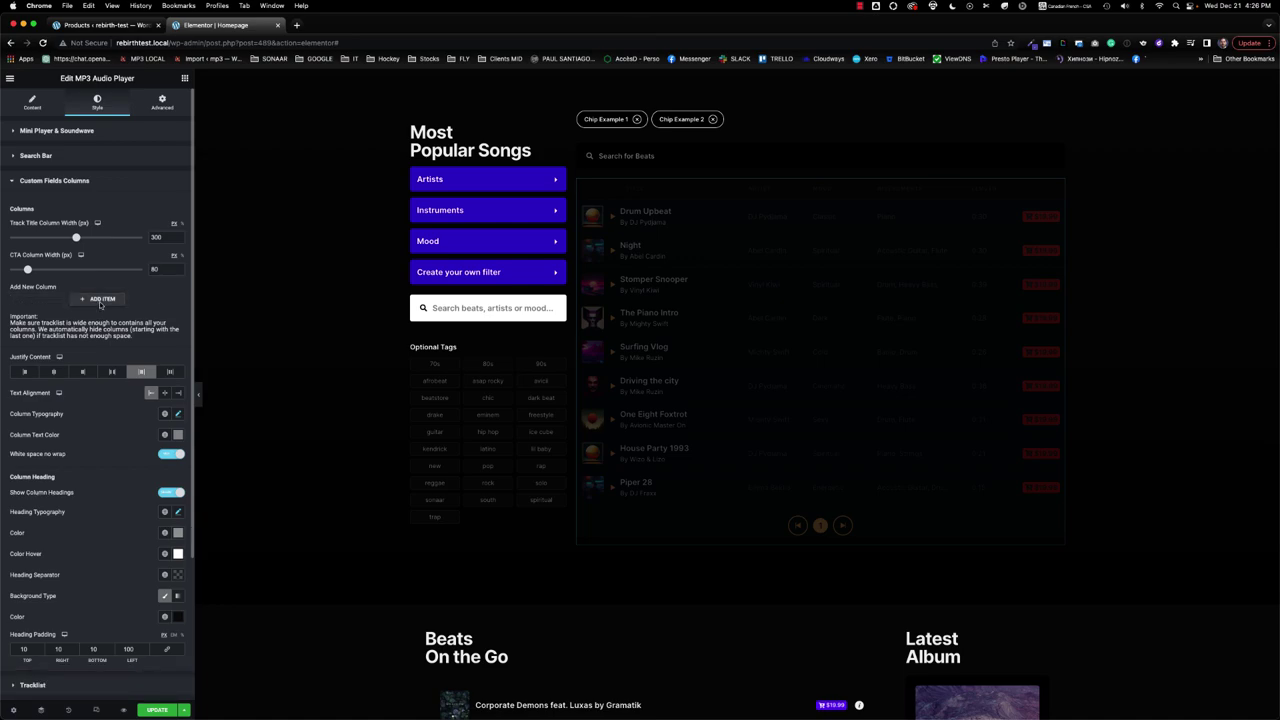
- Add a new column with Source ACF and ACF Field Instruments
{"action": "left_click", "coordinate": [101, 299]}
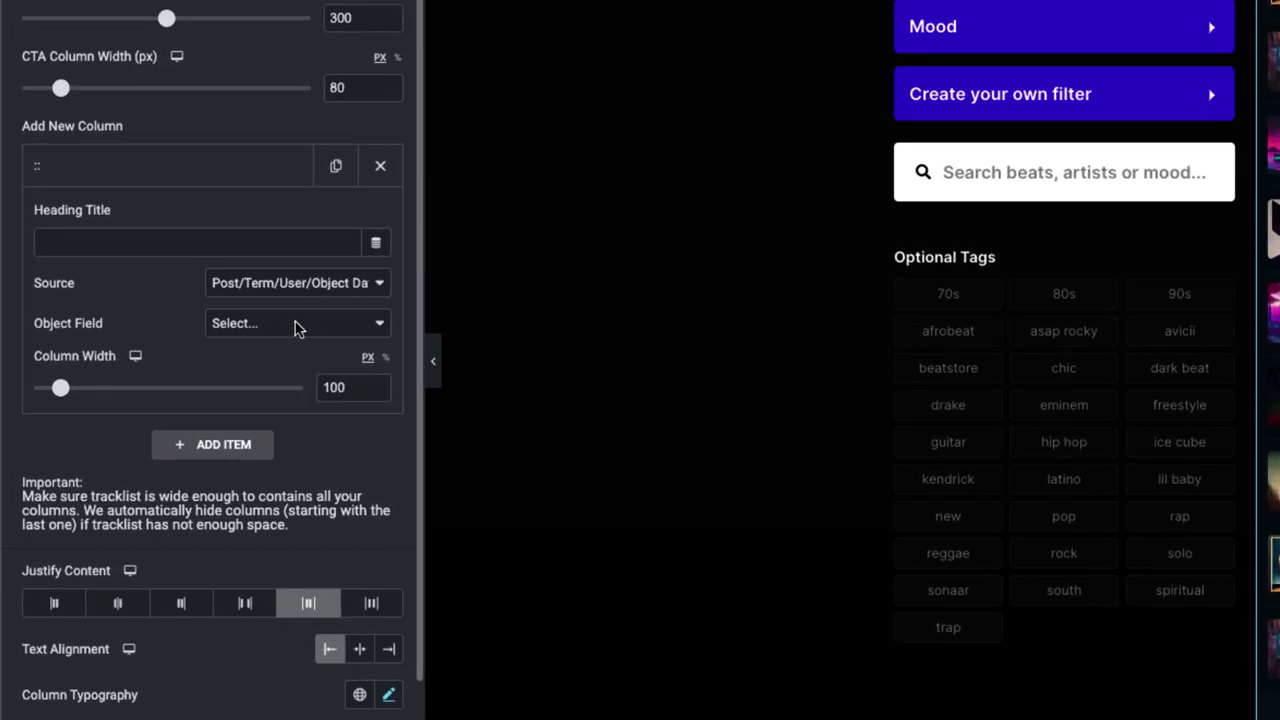
{"action": "left_click", "coordinate": [295, 328]}
{"action": "left_click", "coordinate": [114, 294]}
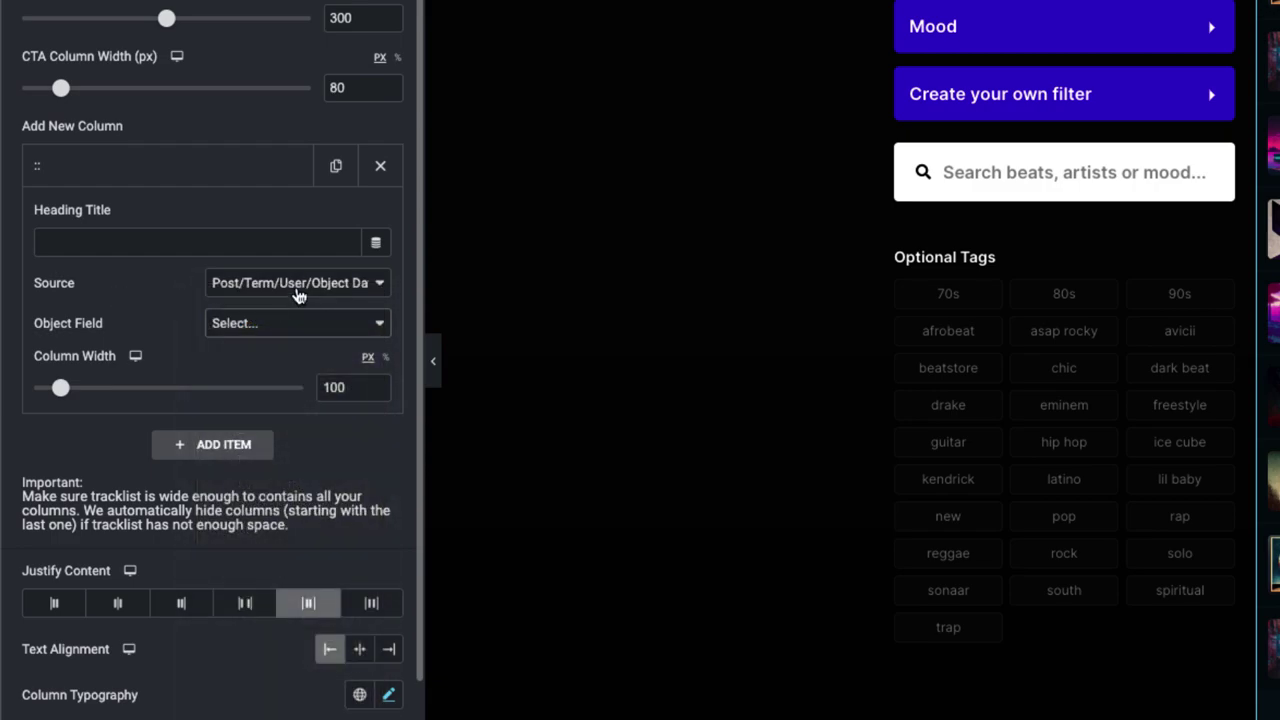
{"action": "left_click", "coordinate": [297, 291]}
{"action": "left_click", "coordinate": [305, 305]}
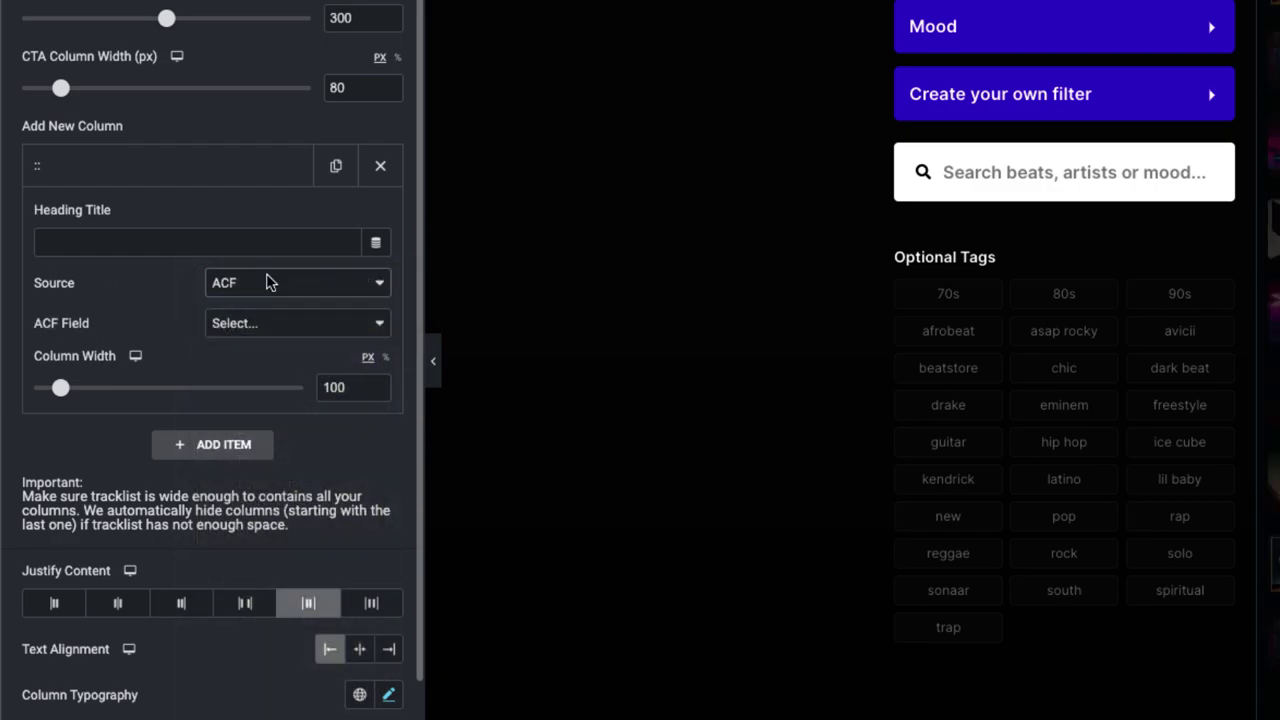
{"action": "left_click", "coordinate": [309, 323]}
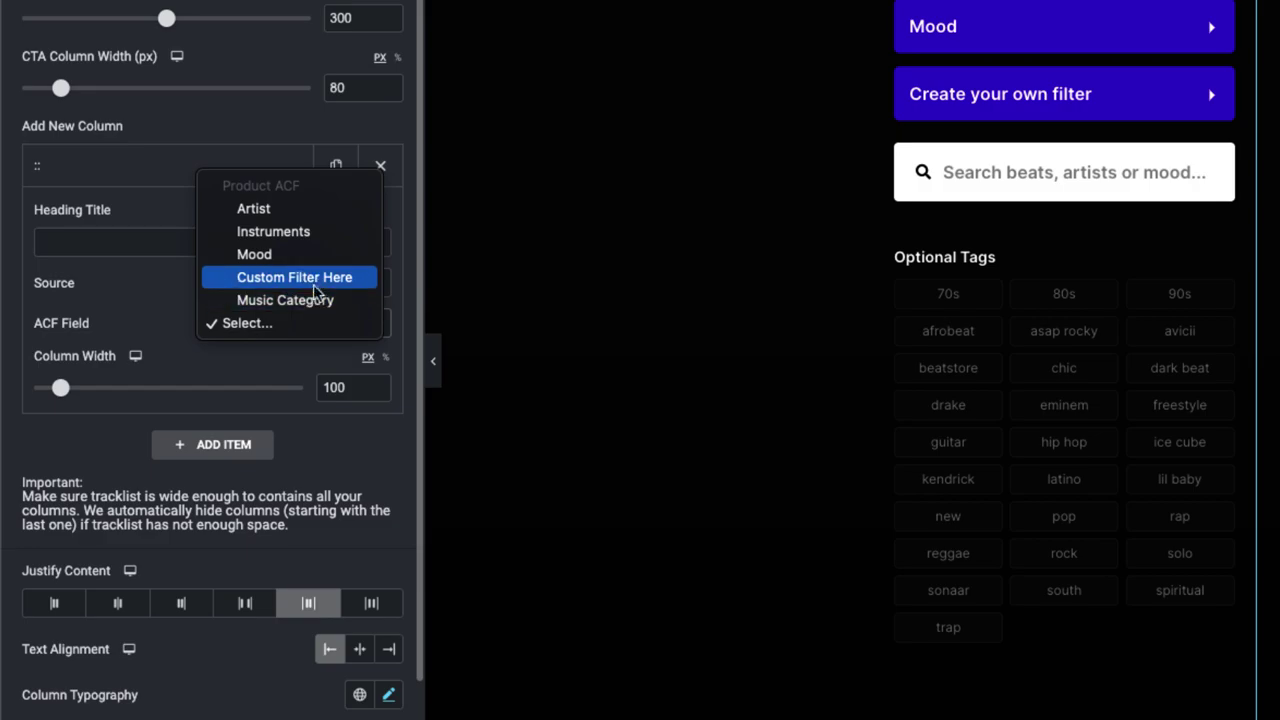
{"action": "left_click", "coordinate": [301, 238]}
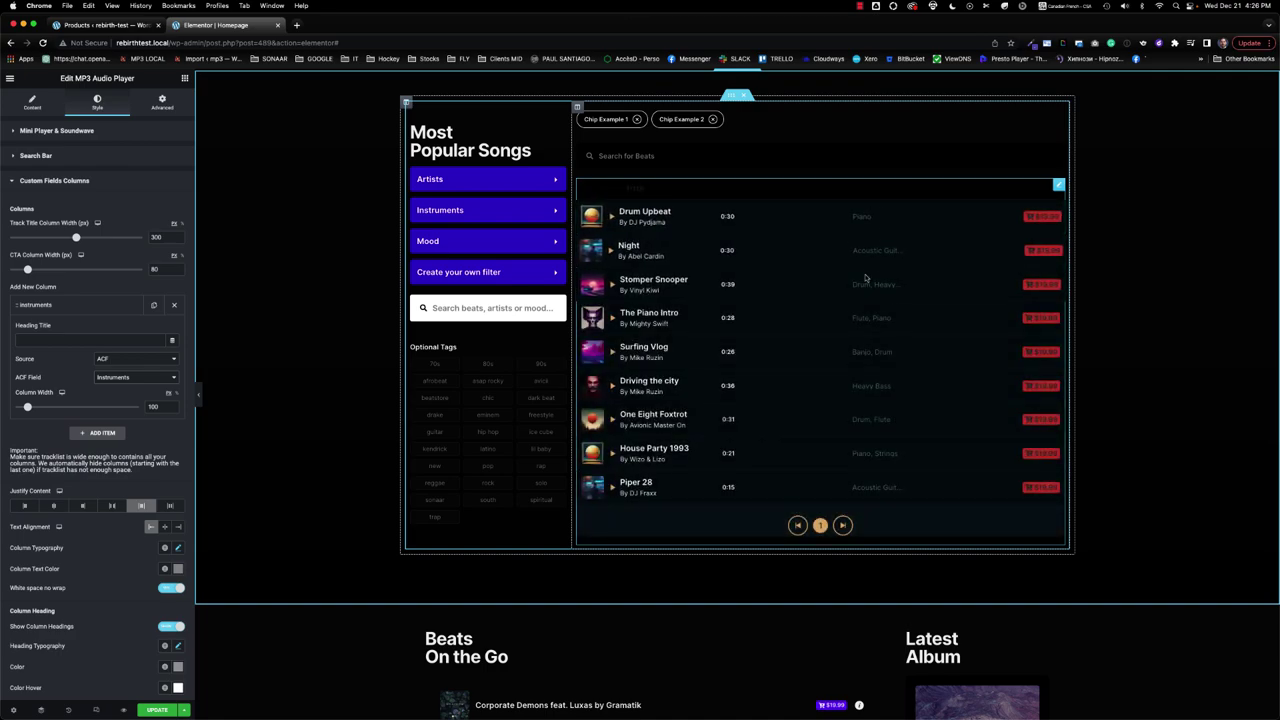
- Title the column 'Instrument' and narrow its width to about 96 px
{"action": "left_click", "coordinate": [58, 340]}
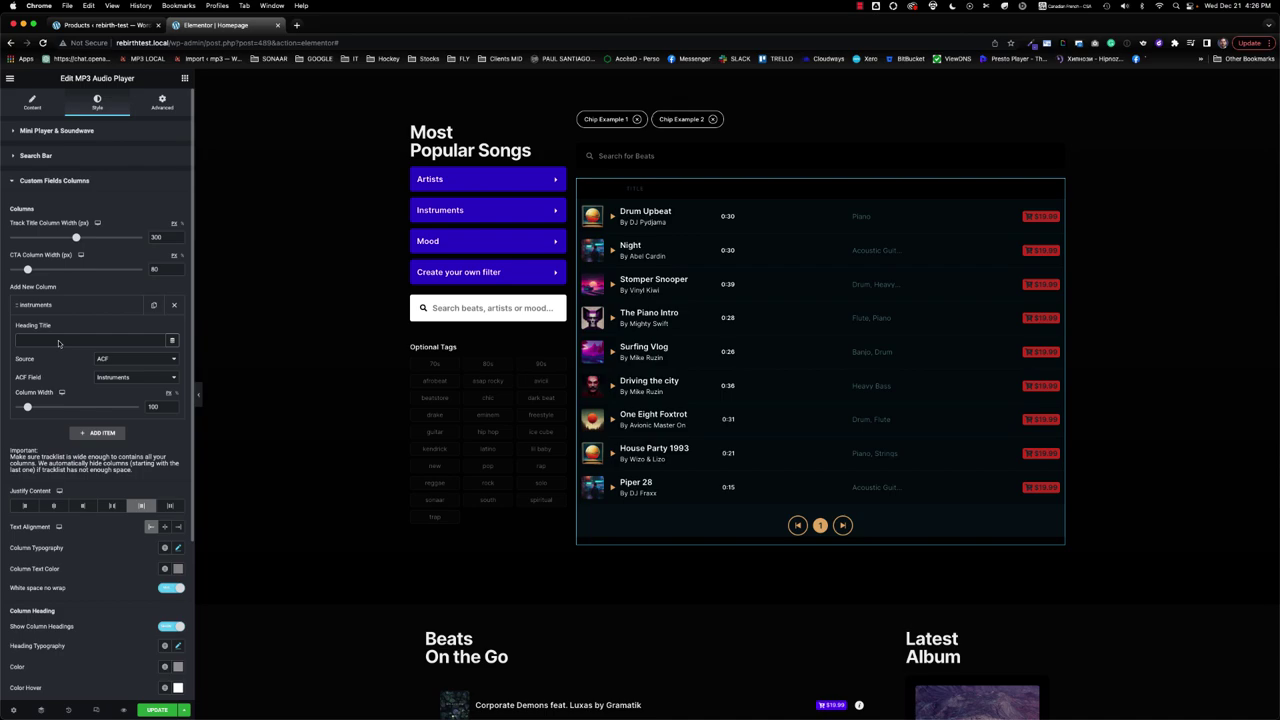
{"action": "type", "text": "Ininstrument"}
{"action": "mouse_move", "coordinate": [27, 408]}
{"action": "left_mouse_down"}
{"action": "mouse_move", "coordinate": [48, 408]}
{"action": "mouse_move", "coordinate": [27, 408]}
{"action": "left_mouse_up"}
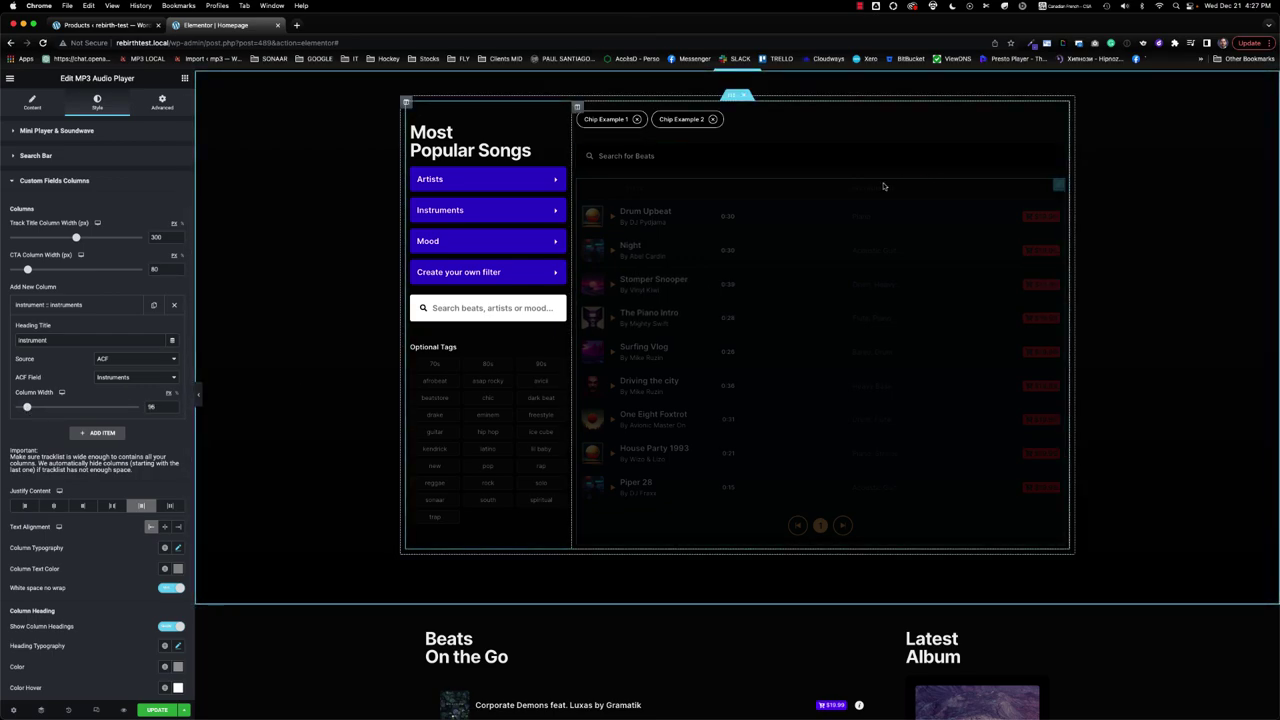
- Try the Justify Content options and settle on Center for the columns
{"action": "left_click", "coordinate": [24, 506]}
{"action": "left_click", "coordinate": [24, 506]}
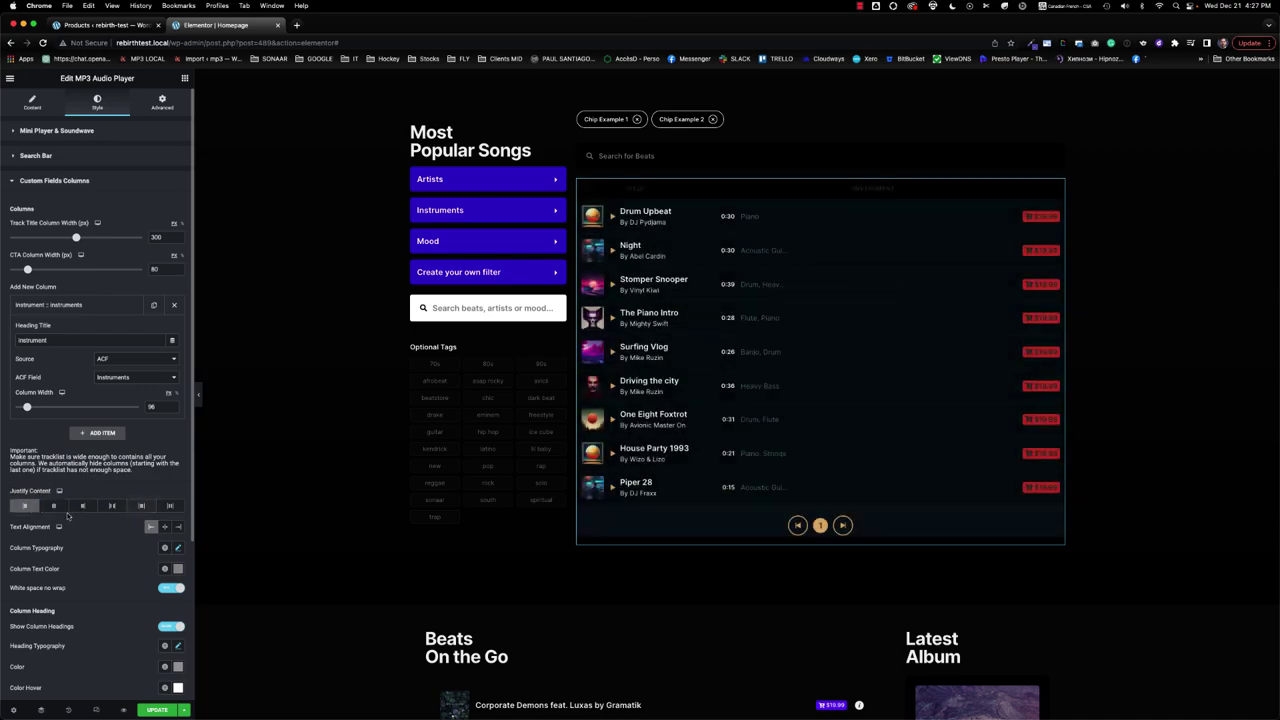
{"action": "left_click", "coordinate": [111, 507]}
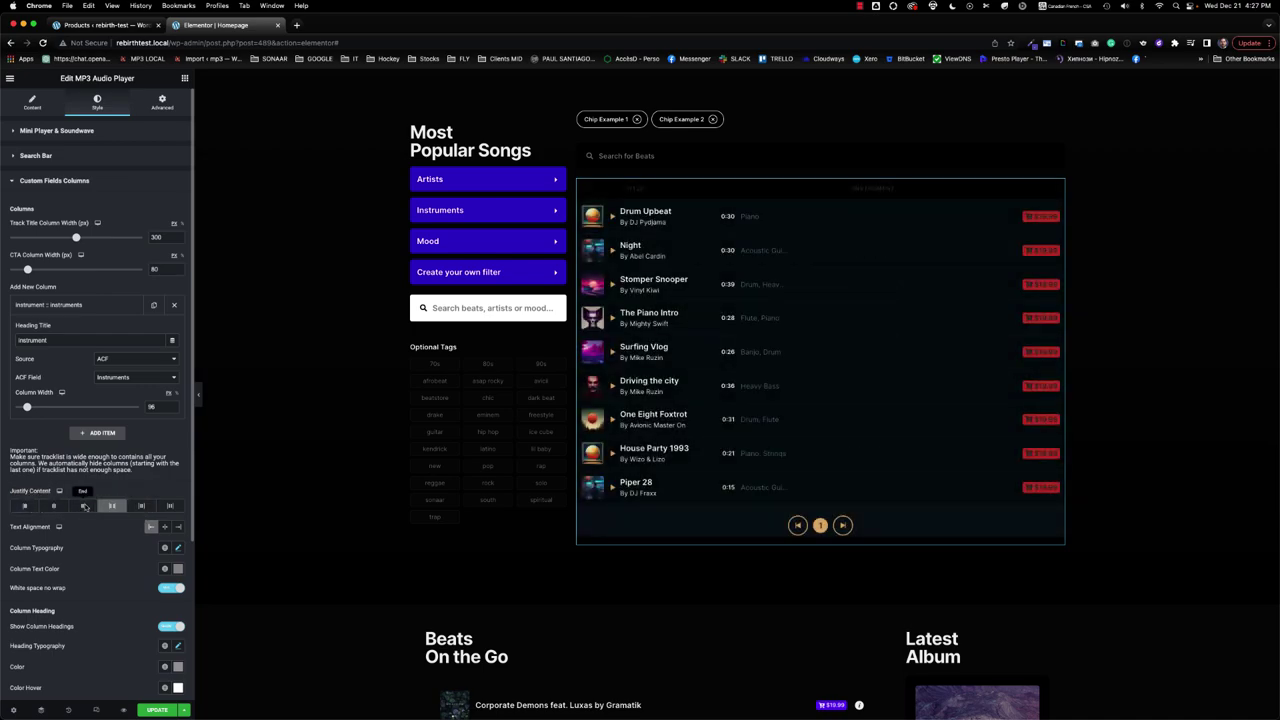
{"action": "left_click", "coordinate": [85, 507]}
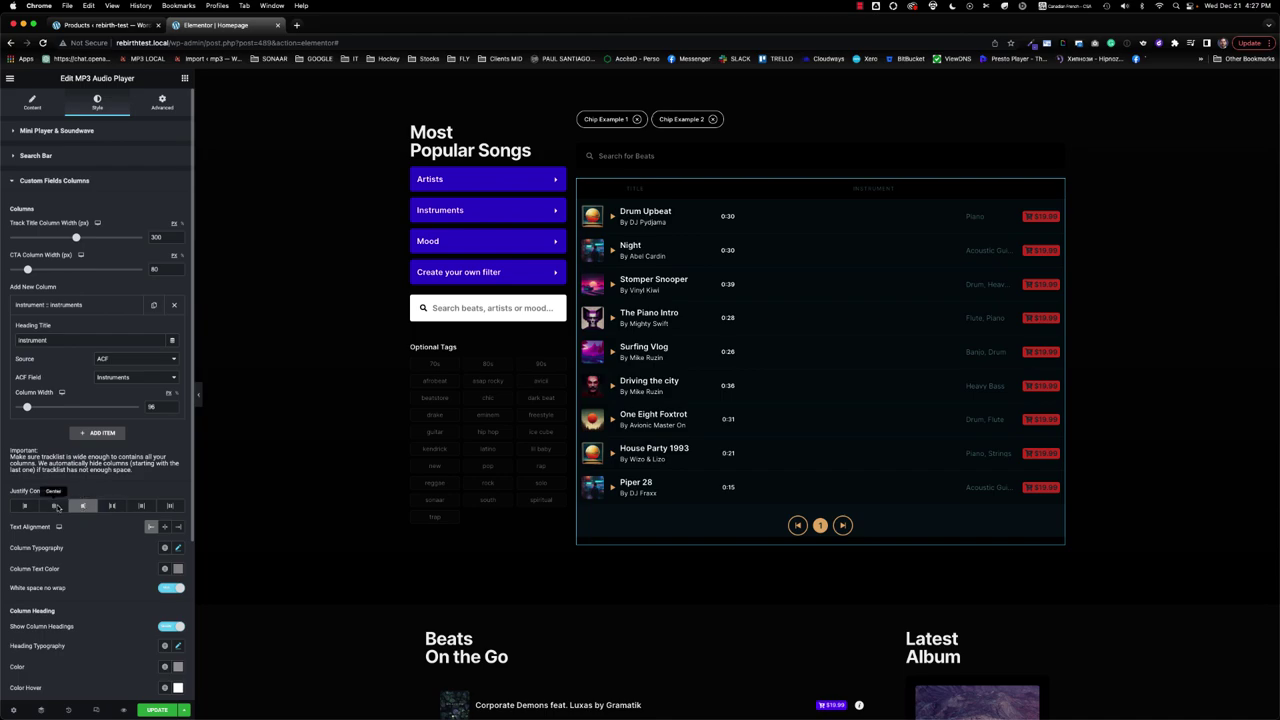
{"action": "left_click", "coordinate": [54, 507]}
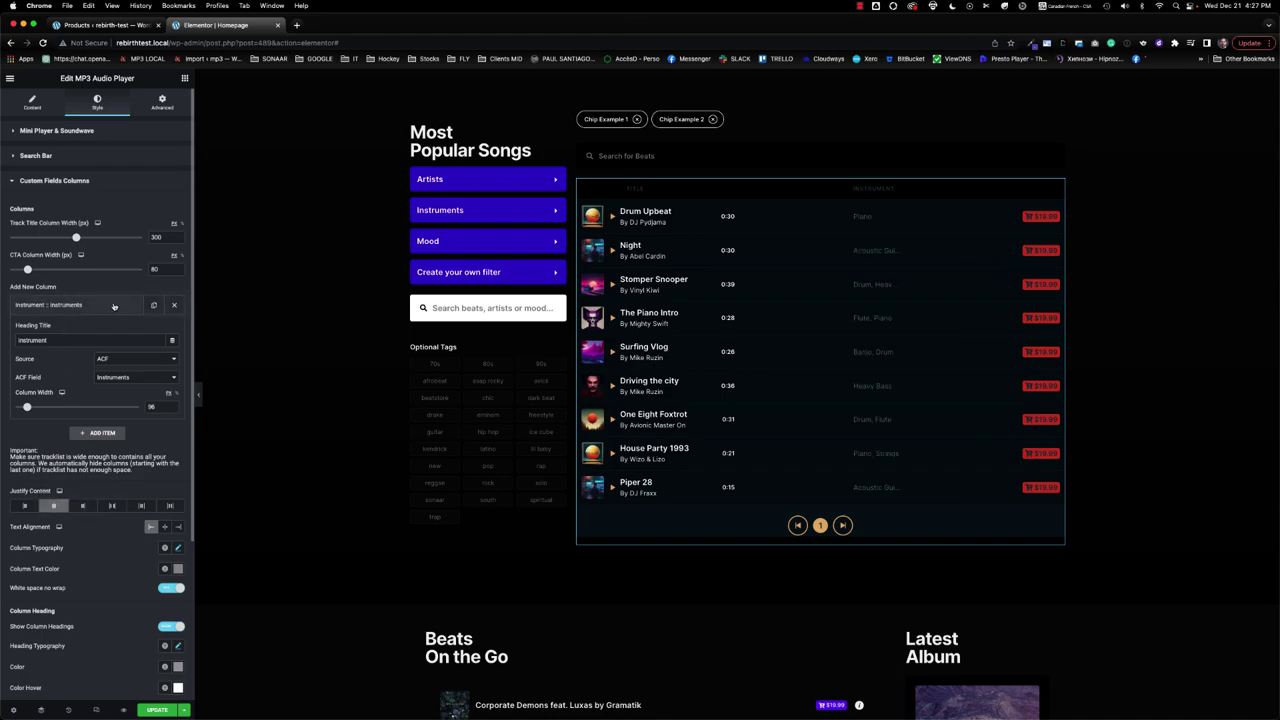
- Add a second custom column with Object Field set to Product Categories
{"action": "left_click", "coordinate": [102, 432]}
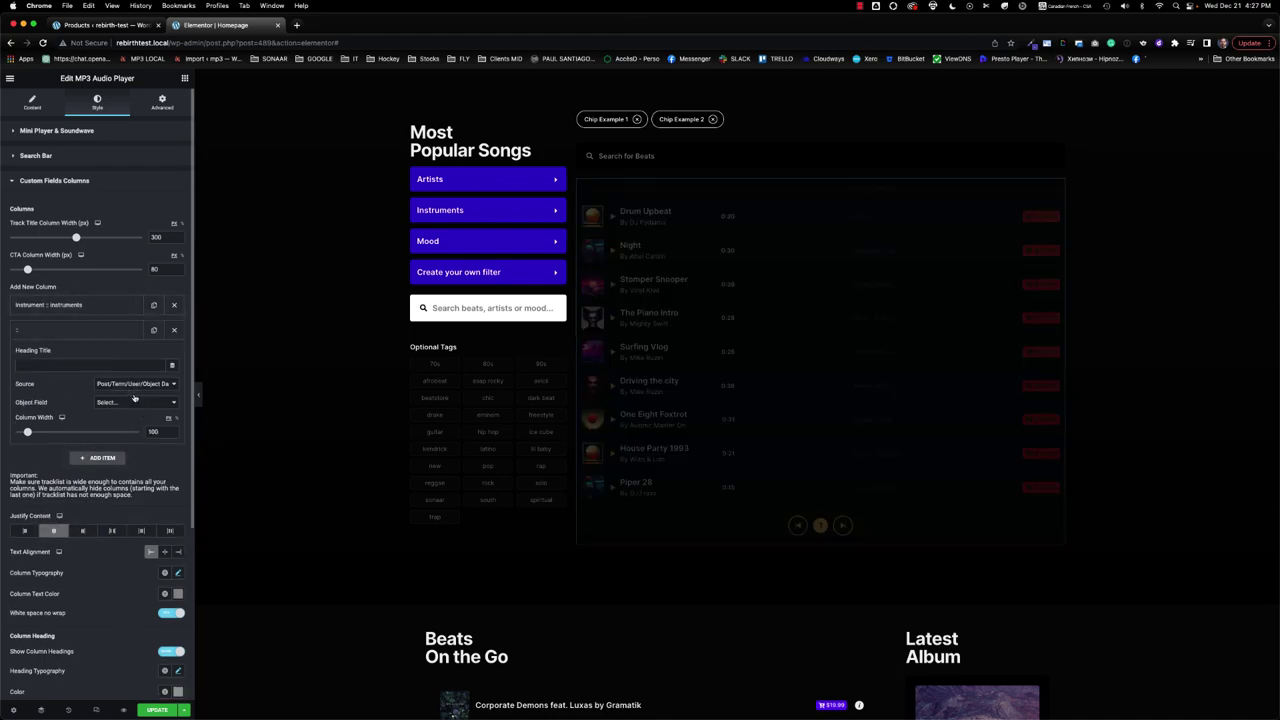
{"action": "left_click", "coordinate": [132, 385]}
{"action": "left_click", "coordinate": [132, 385]}
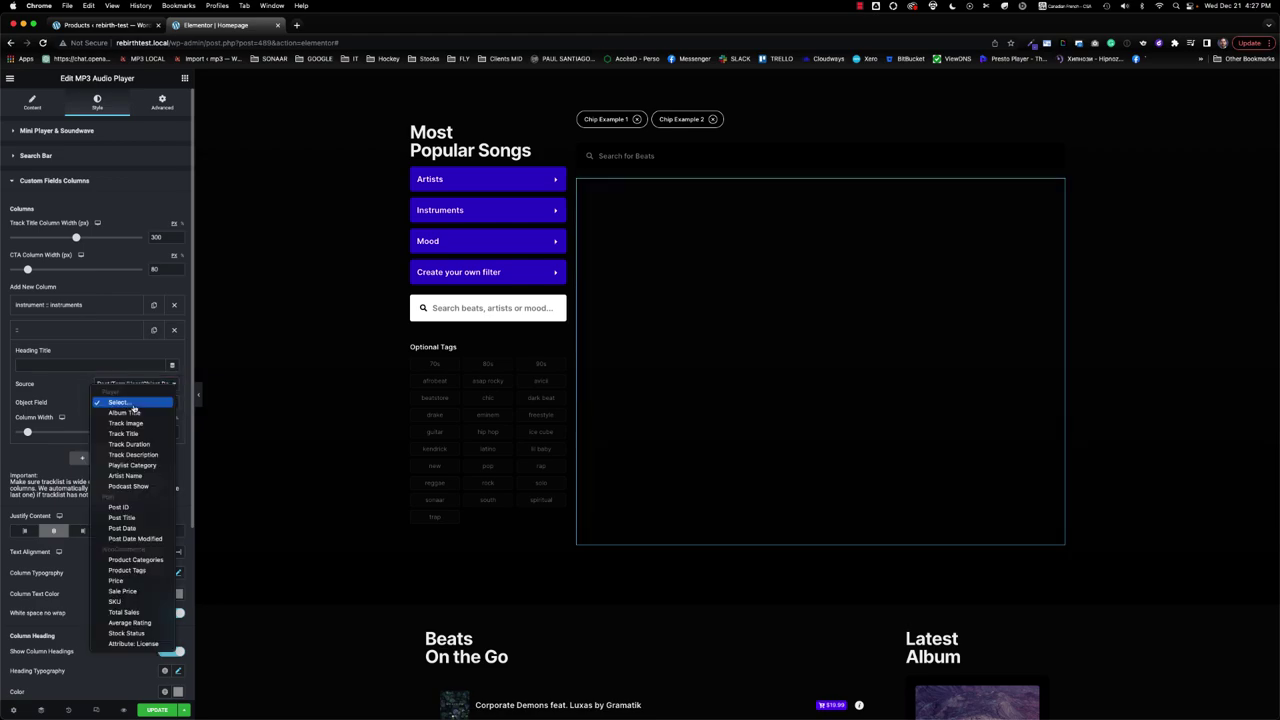
{"action": "left_click", "coordinate": [135, 559]}
{"action": "left_click", "coordinate": [150, 403]}
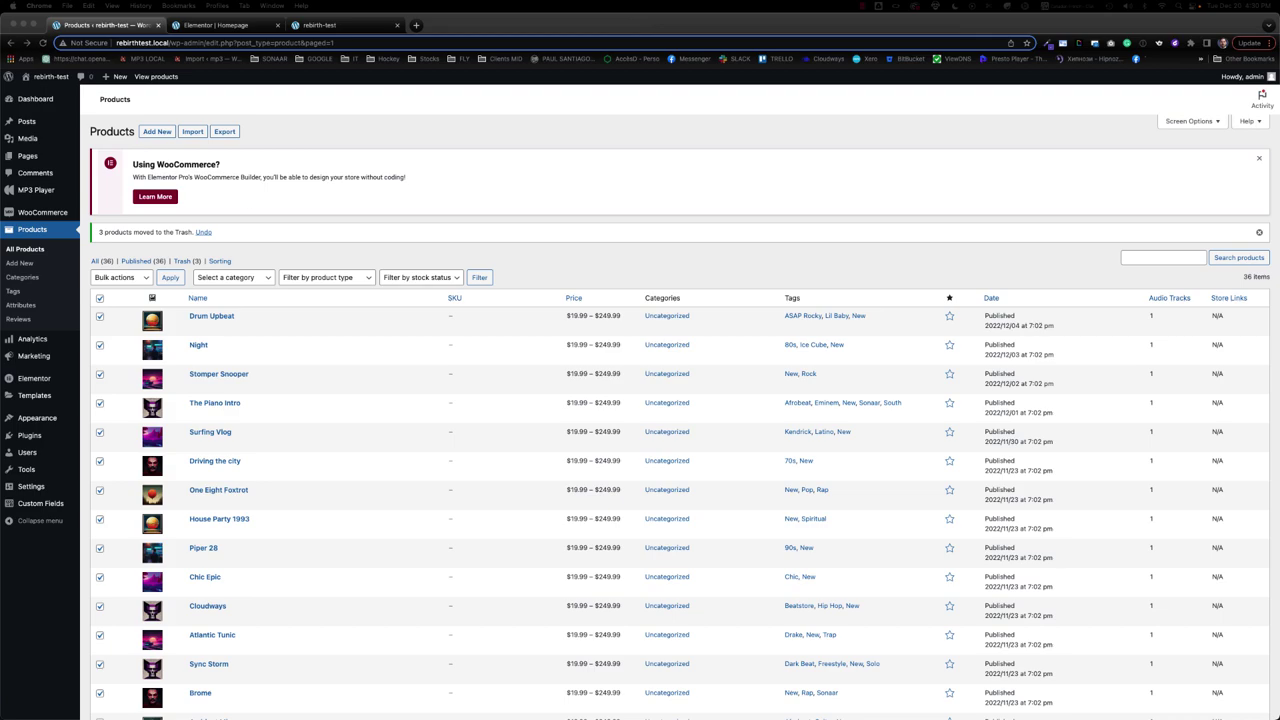
{"action": "mouse_move", "coordinate": [36, 190]}
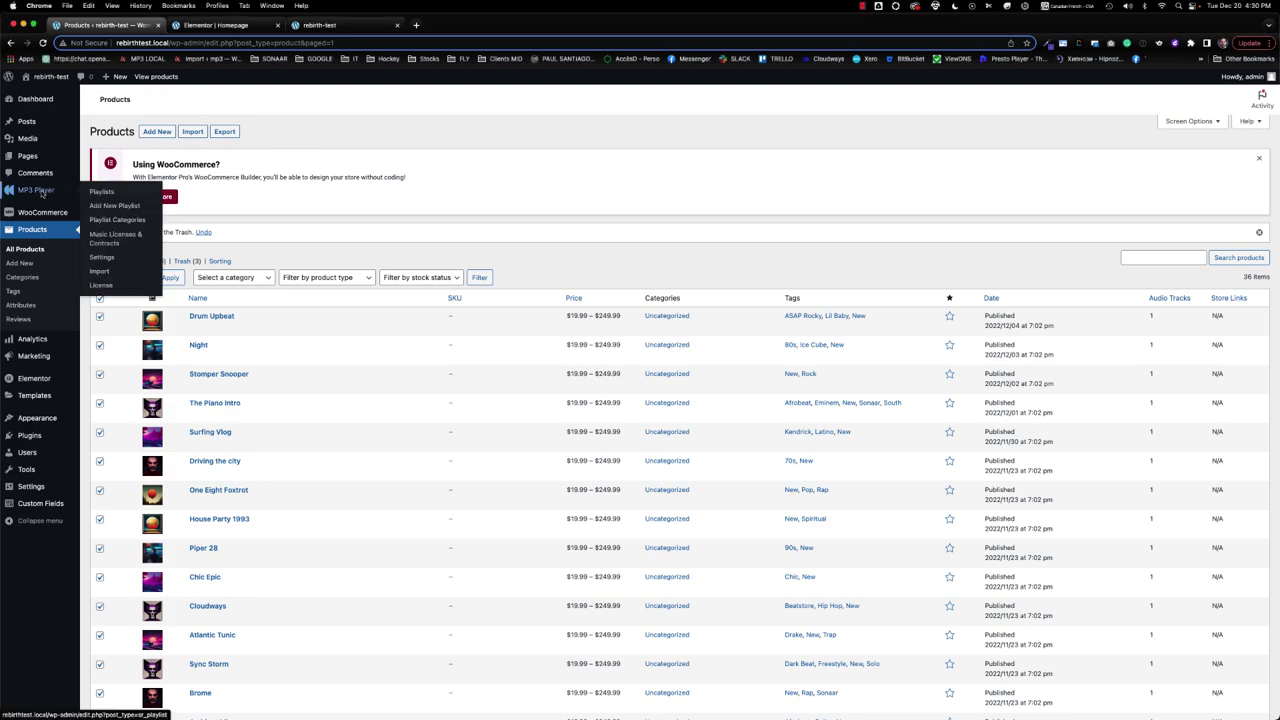
- In MP3 Player > Import, select all tracks and create a Variable Product draft for each
{"action": "left_click", "coordinate": [111, 272]}
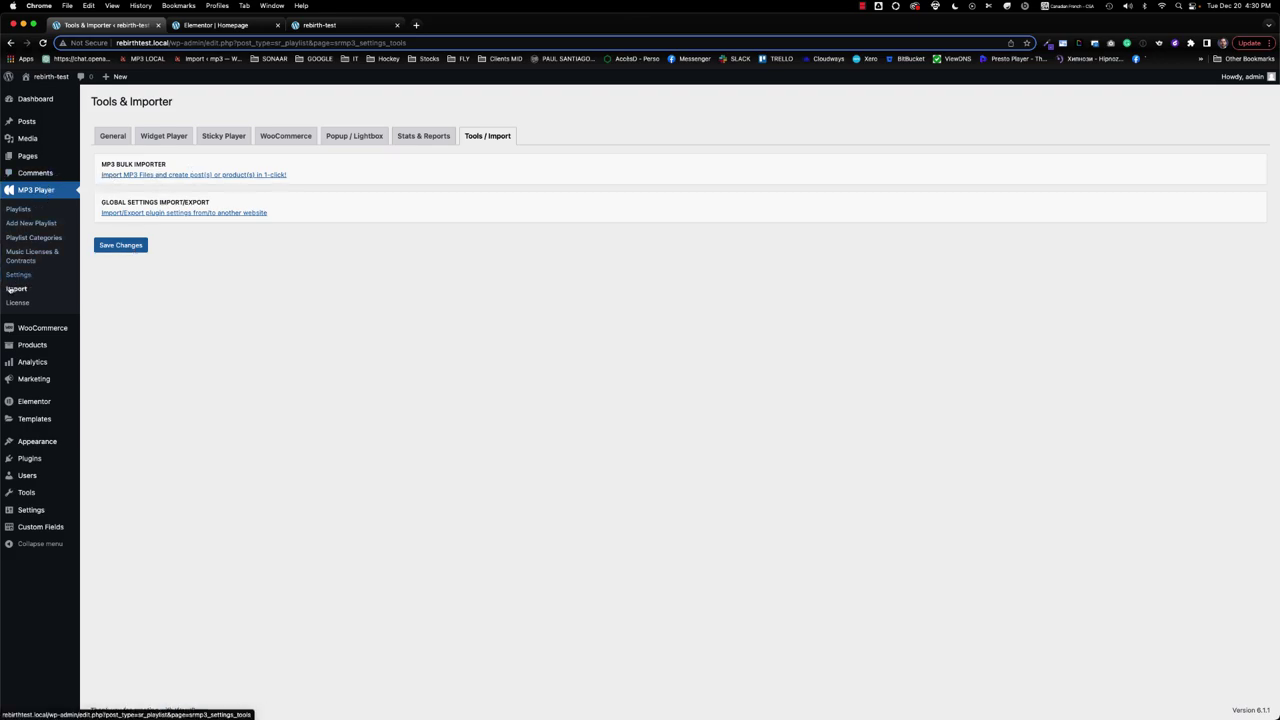
{"action": "left_click", "coordinate": [135, 176]}
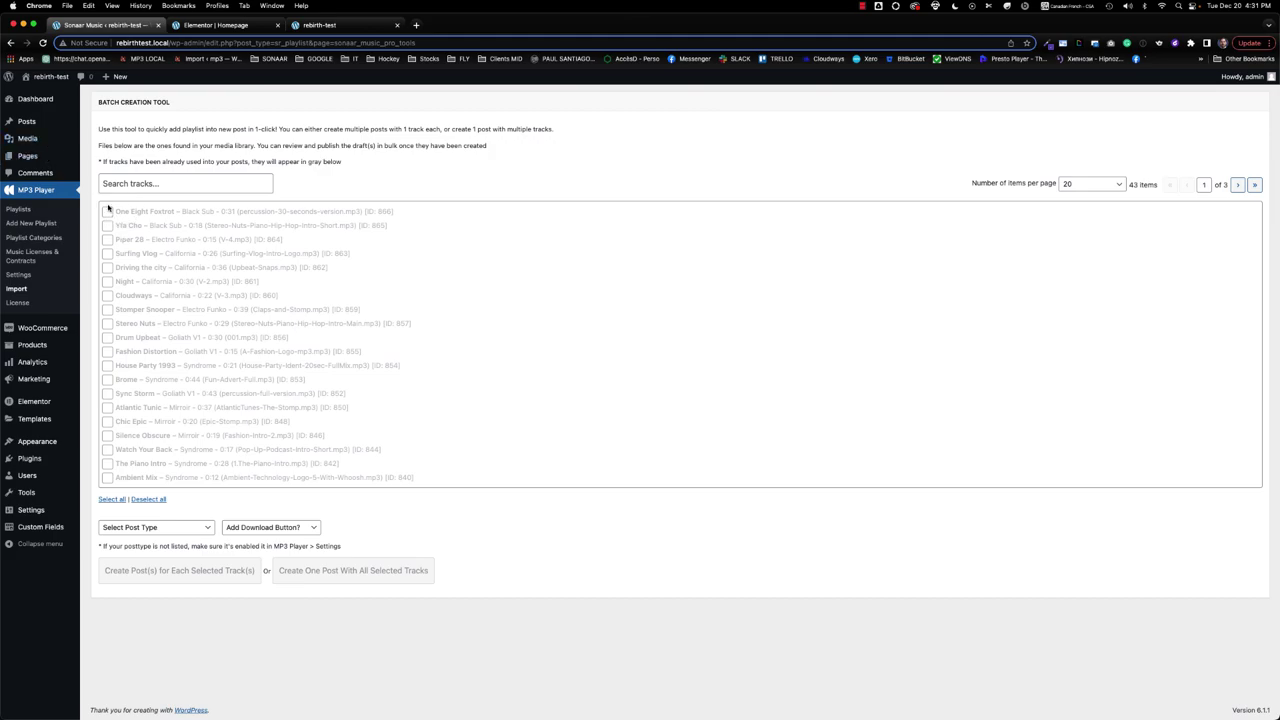
{"action": "left_click", "coordinate": [112, 500]}
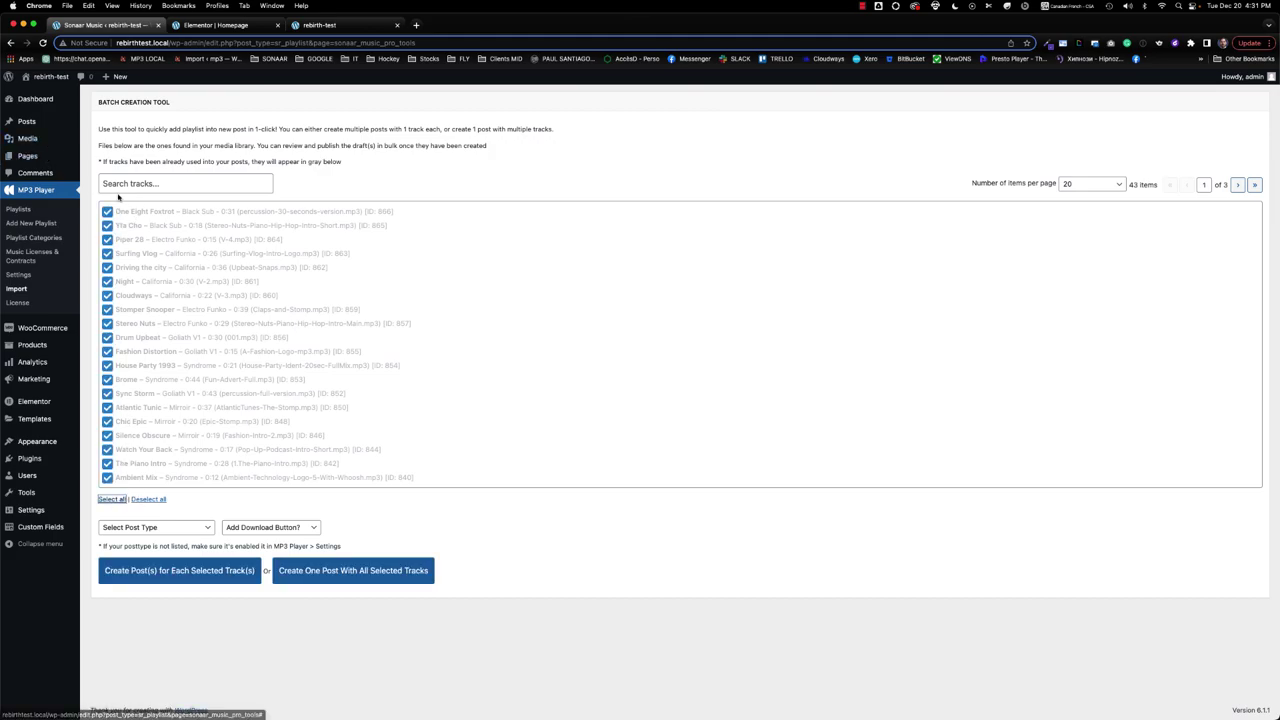
{"action": "left_click", "coordinate": [144, 530]}
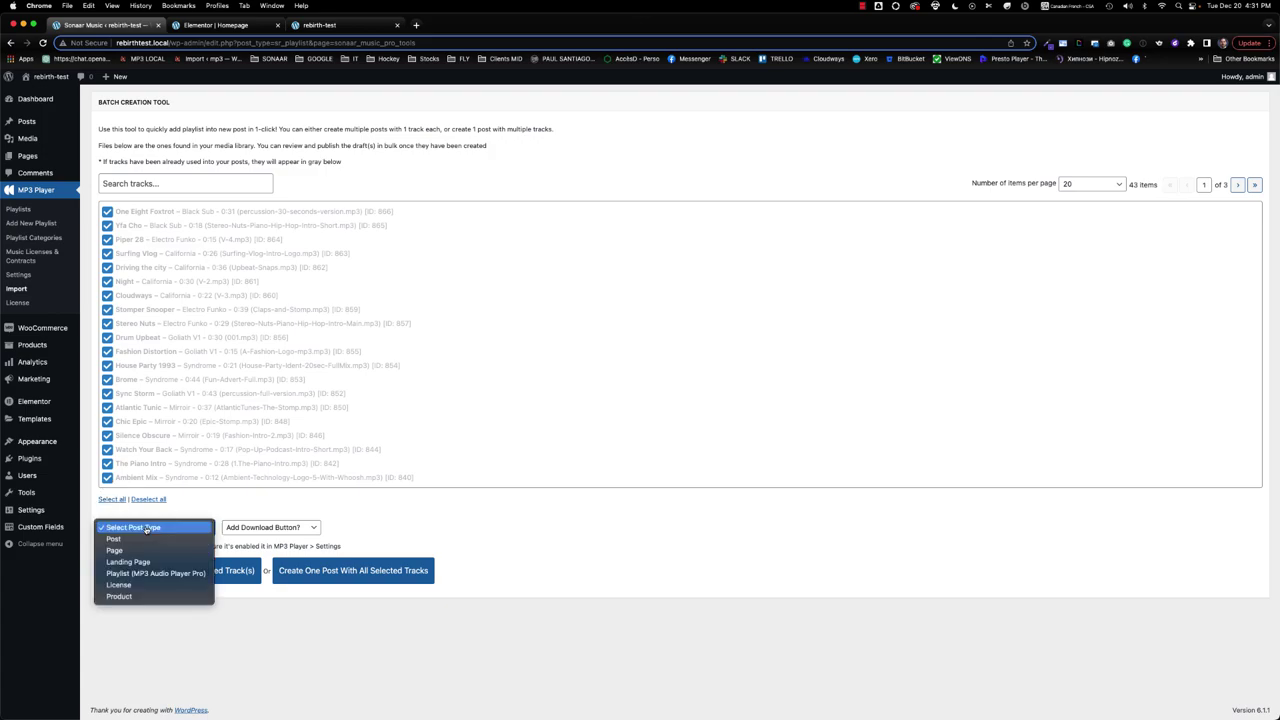
{"action": "left_click", "coordinate": [146, 530]}
{"action": "left_click", "coordinate": [164, 592]}
{"action": "left_click", "coordinate": [255, 528]}
{"action": "left_click", "coordinate": [258, 540]}
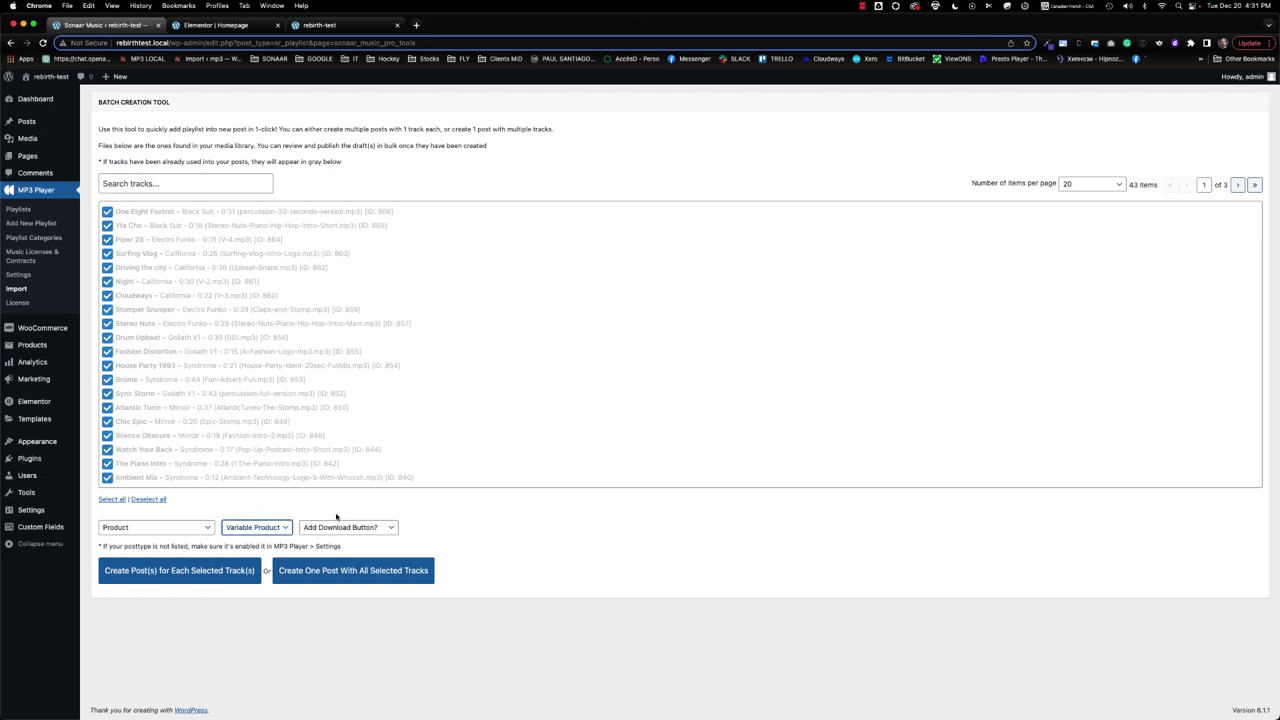
{"action": "left_click", "coordinate": [137, 575]}
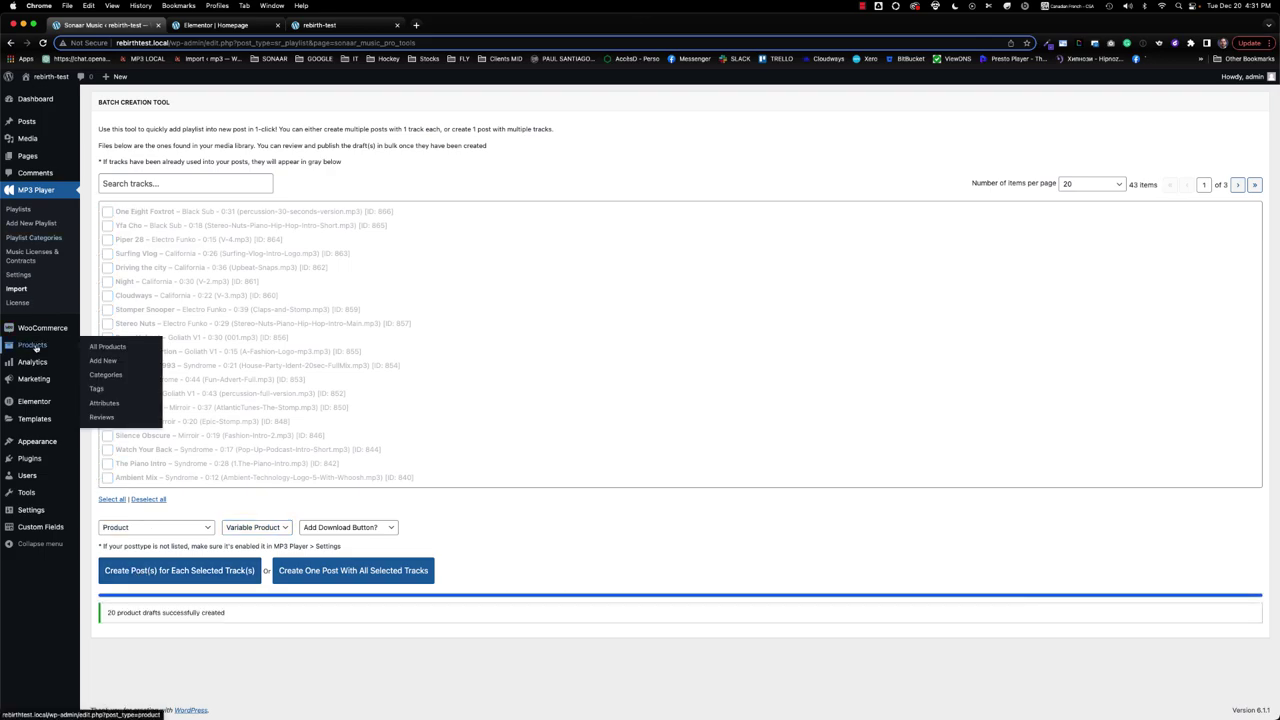
- Select all products in All Products and open Bulk Edit
{"action": "left_click", "coordinate": [36, 347]}
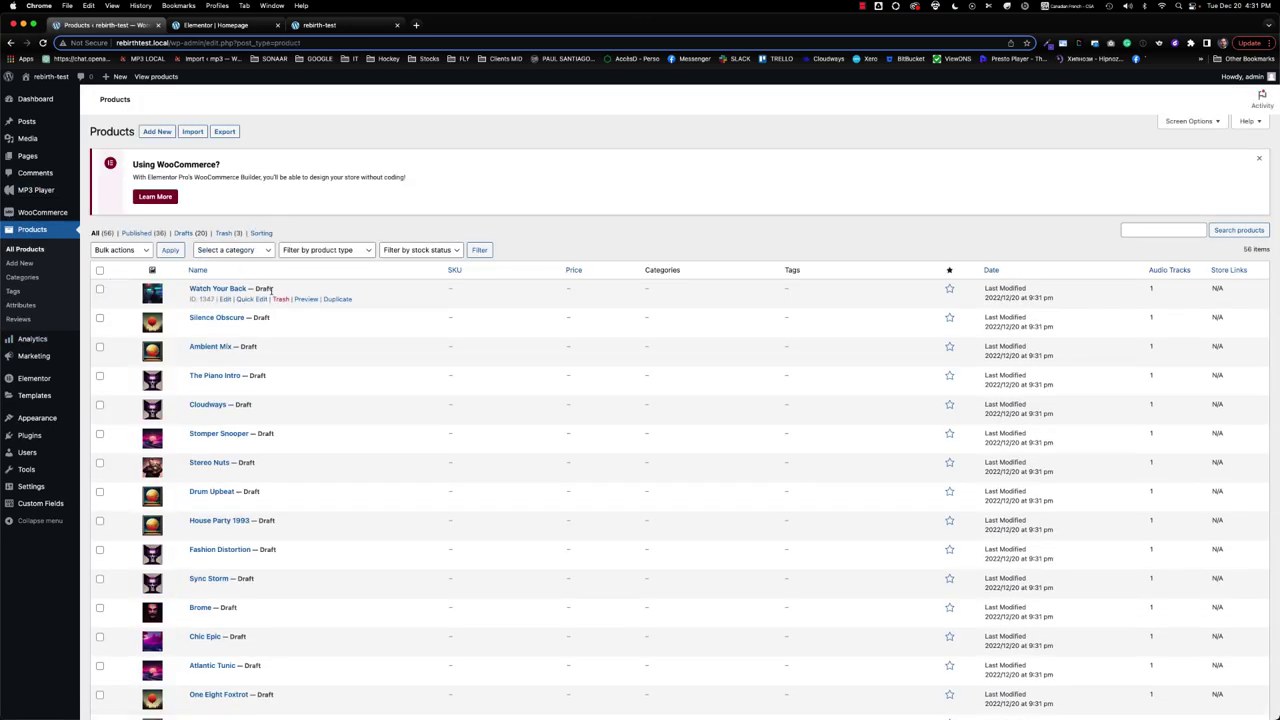
{"action": "left_click_drag", "start_coordinate": [256, 288], "coordinate": [281, 661]}
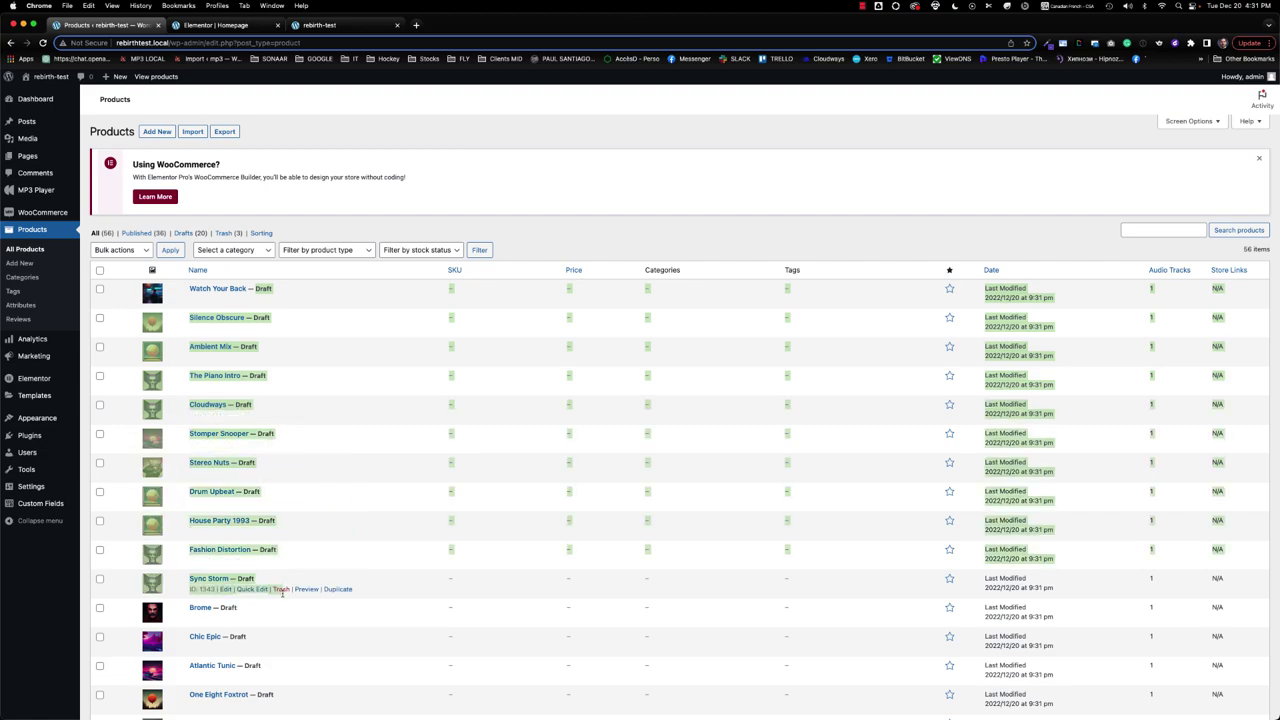
{"action": "left_click", "coordinate": [99, 270]}
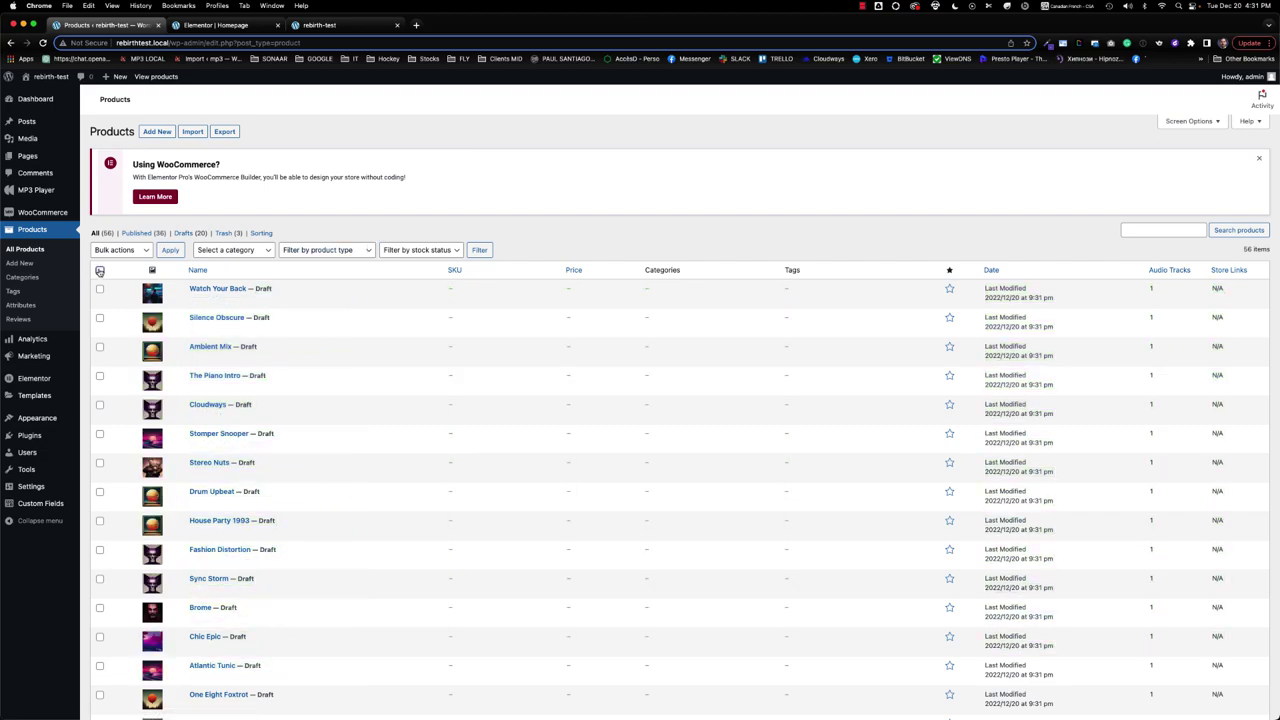
{"action": "left_click", "coordinate": [118, 251]}
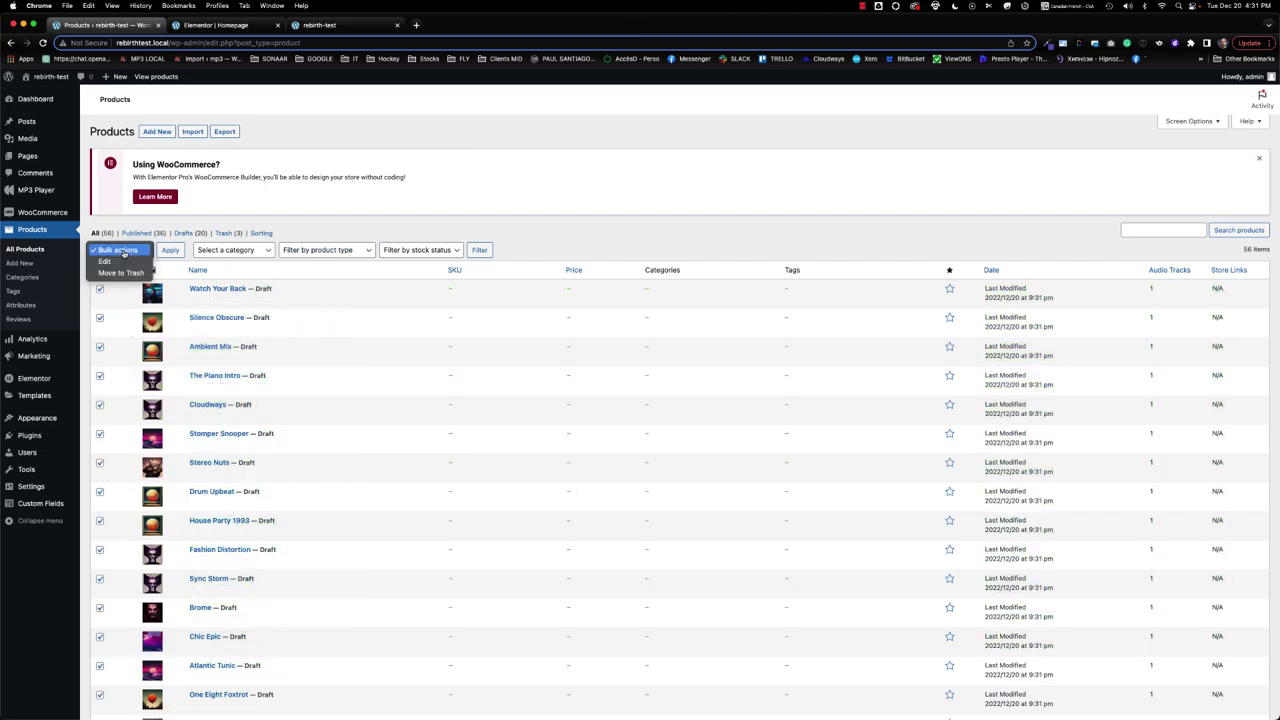
{"action": "left_click", "coordinate": [117, 262]}
{"action": "left_click", "coordinate": [168, 250]}
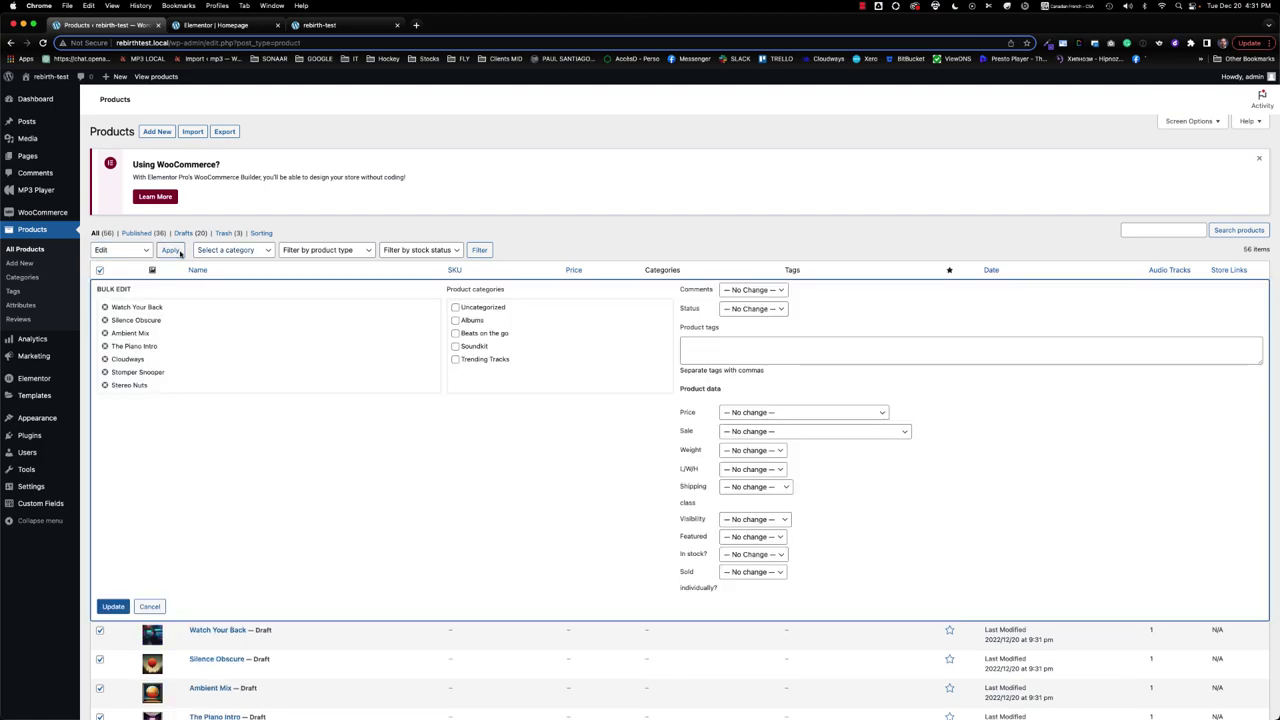
- Set the selected products' status to Published and update them
{"action": "left_click", "coordinate": [755, 310]}
{"action": "left_click", "coordinate": [765, 321]}
{"action": "left_click", "coordinate": [115, 607]}
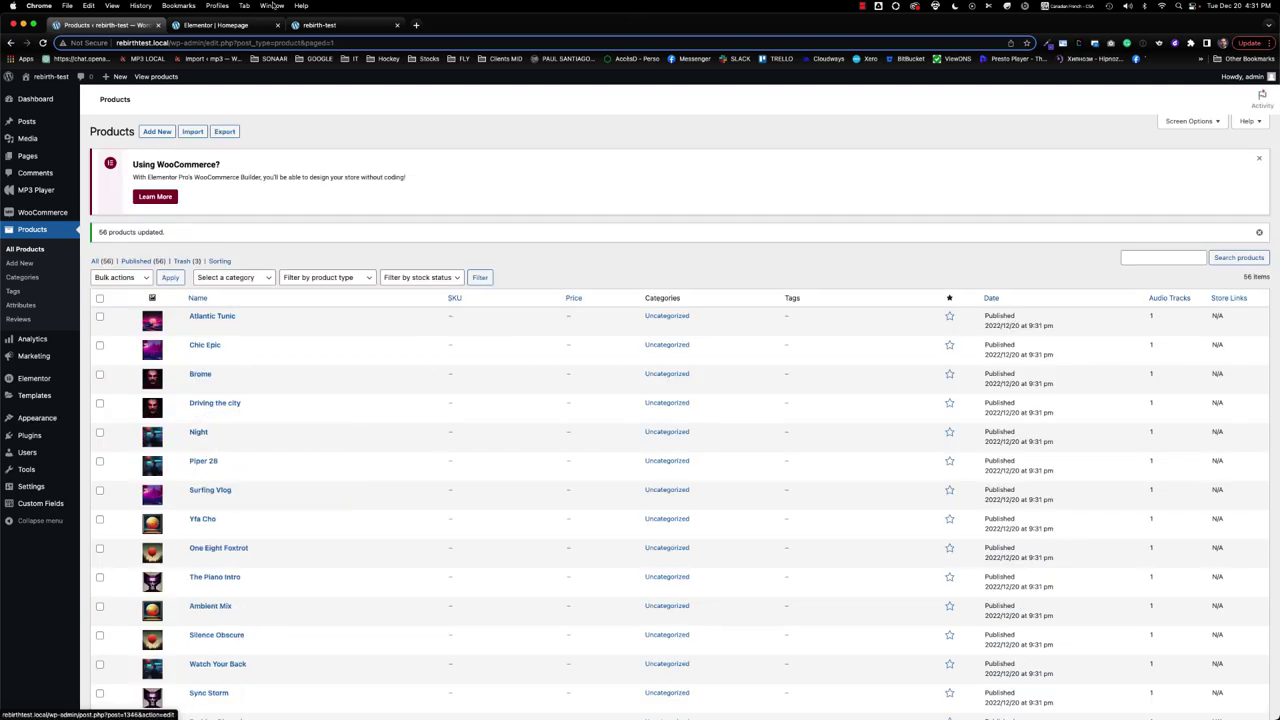
{"action": "left_click", "coordinate": [360, 27]}
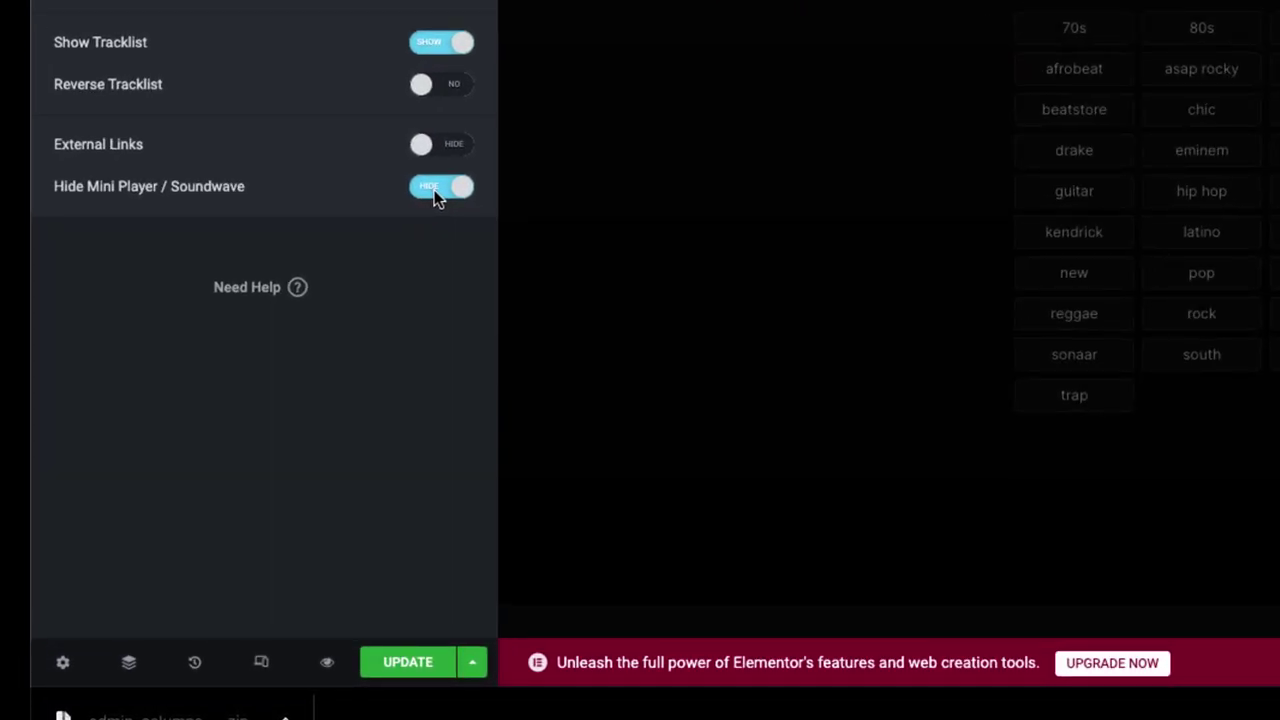
- Show the mini player, then play Brome, Night, Piper 28 and Surfing Vlog to preview colours
{"action": "left_click", "coordinate": [435, 190]}
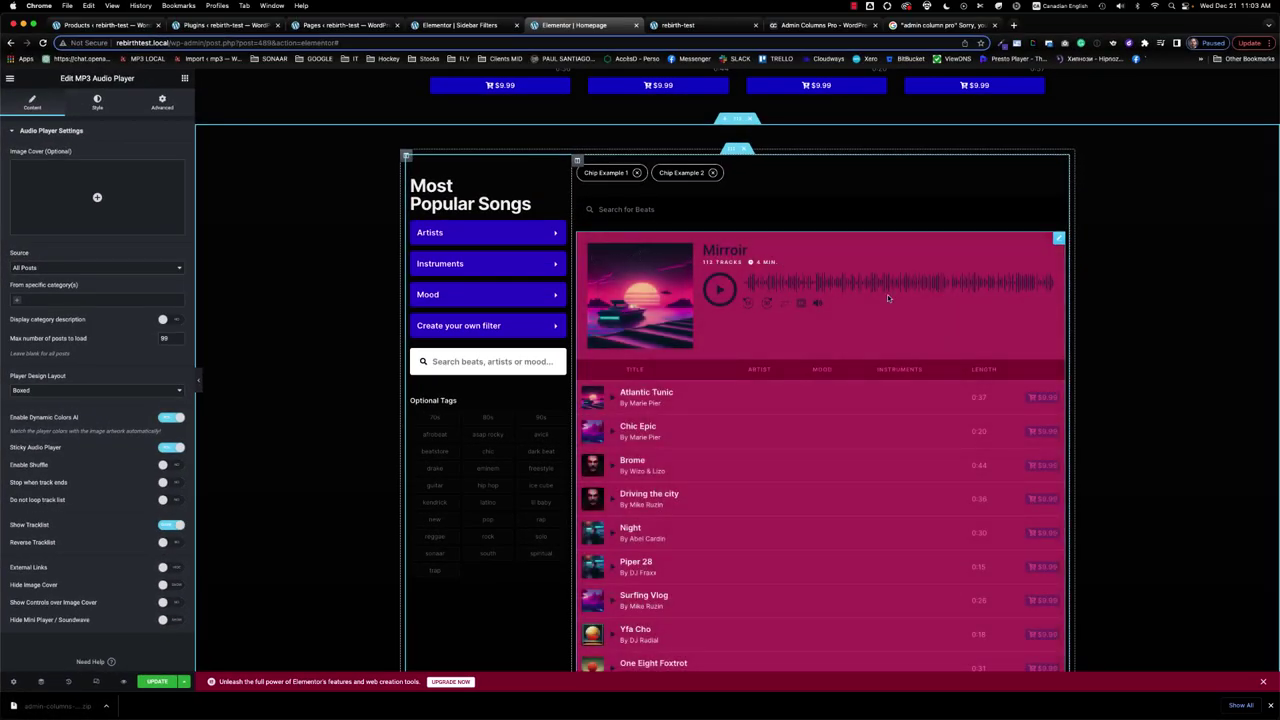
{"action": "left_click", "coordinate": [633, 463]}
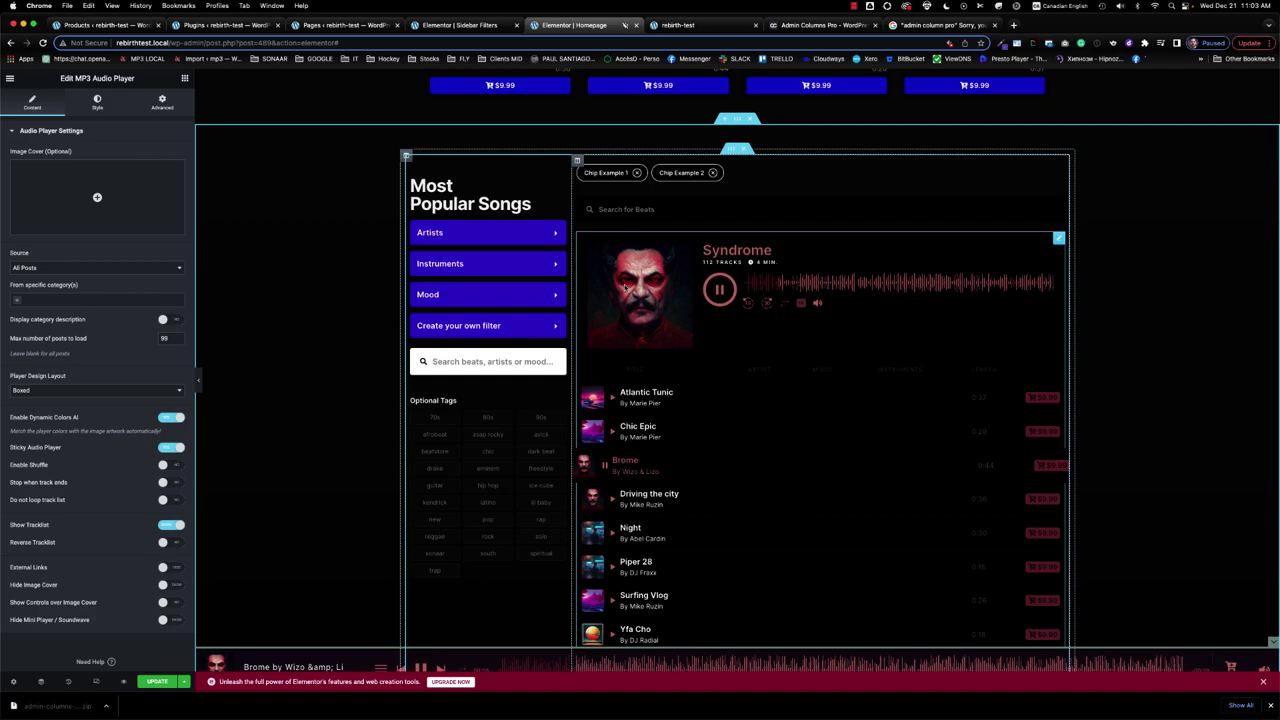
{"action": "left_click", "coordinate": [625, 530]}
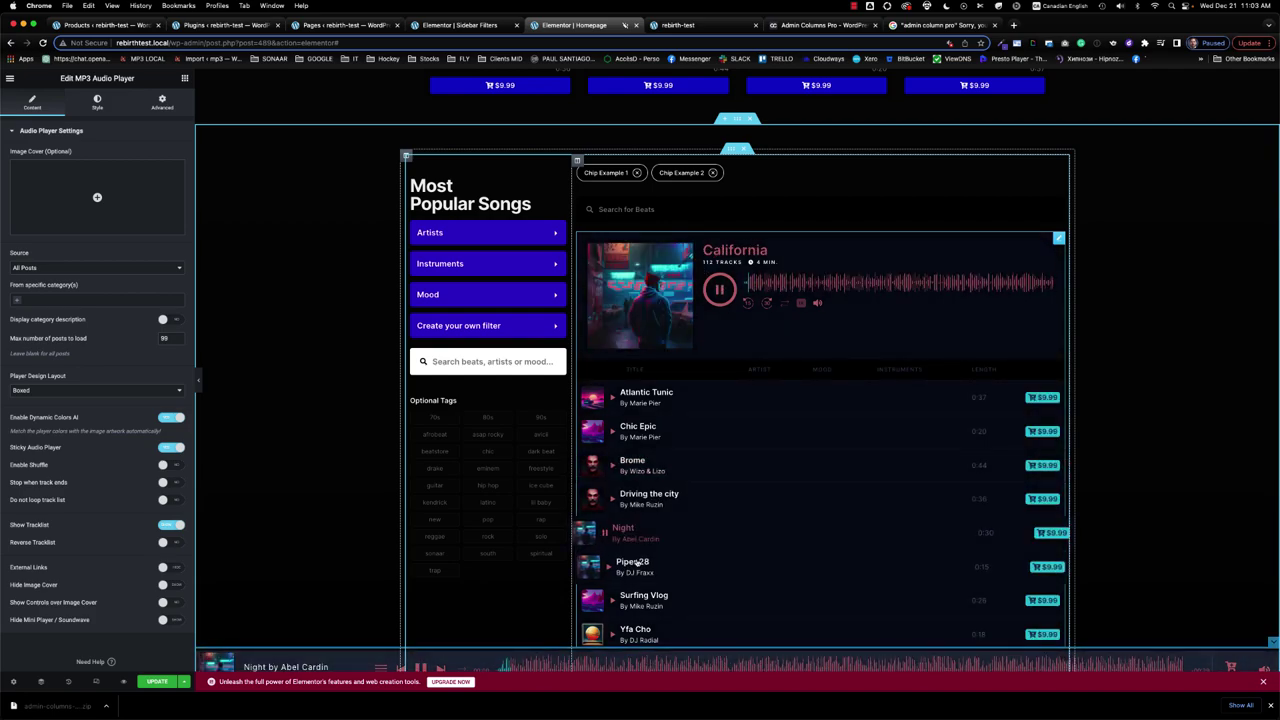
{"action": "left_click", "coordinate": [633, 566]}
{"action": "left_click", "coordinate": [637, 597]}
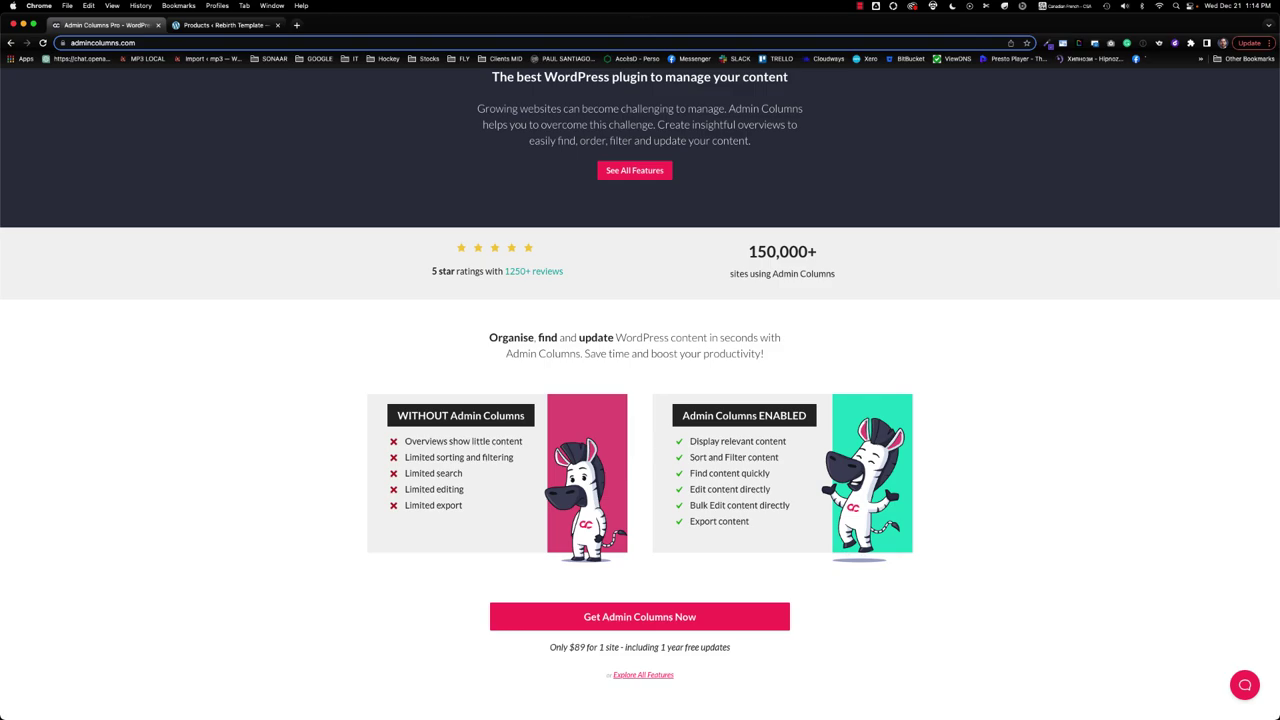
- Highlight the Admin Columns tagline about organising content 'in seconds', then return to the Rebirth Template products list
{"action": "left_click", "coordinate": [220, 27]}
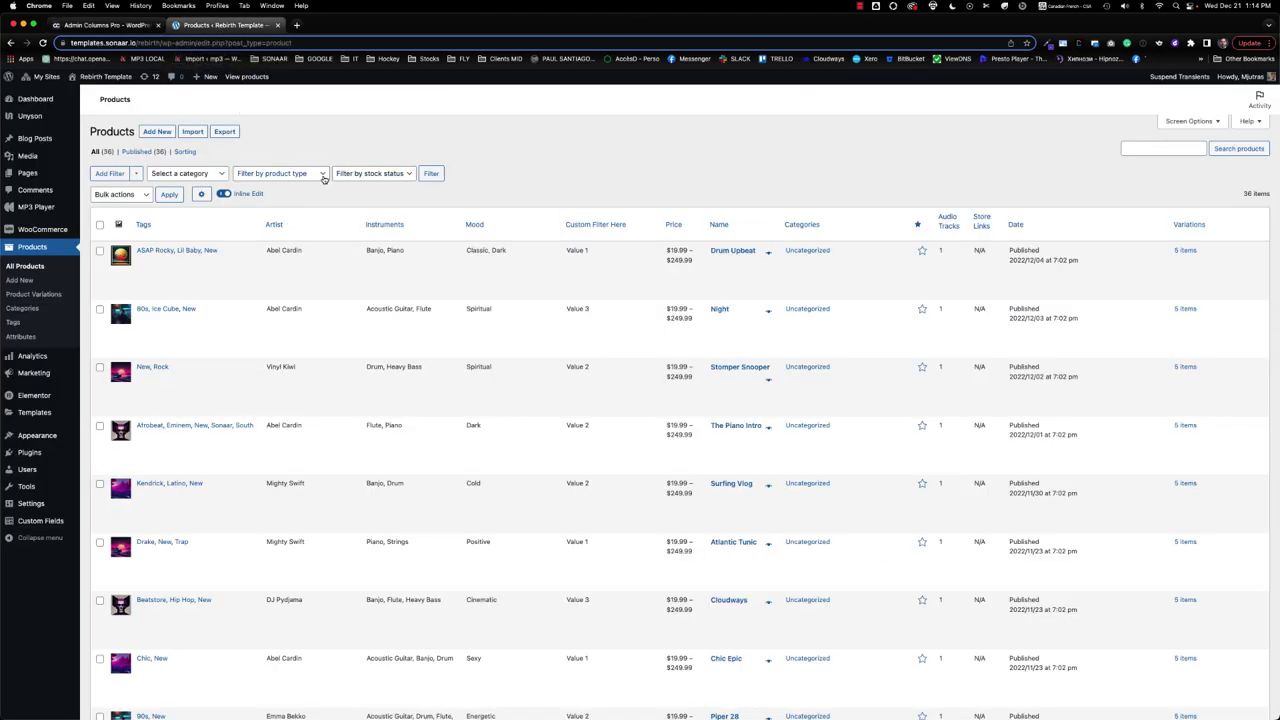
{"action": "left_click", "coordinate": [147, 27]}
{"action": "scroll", "coordinate": [490, 120], "scroll_direction": "up", "scroll_amount": 2}
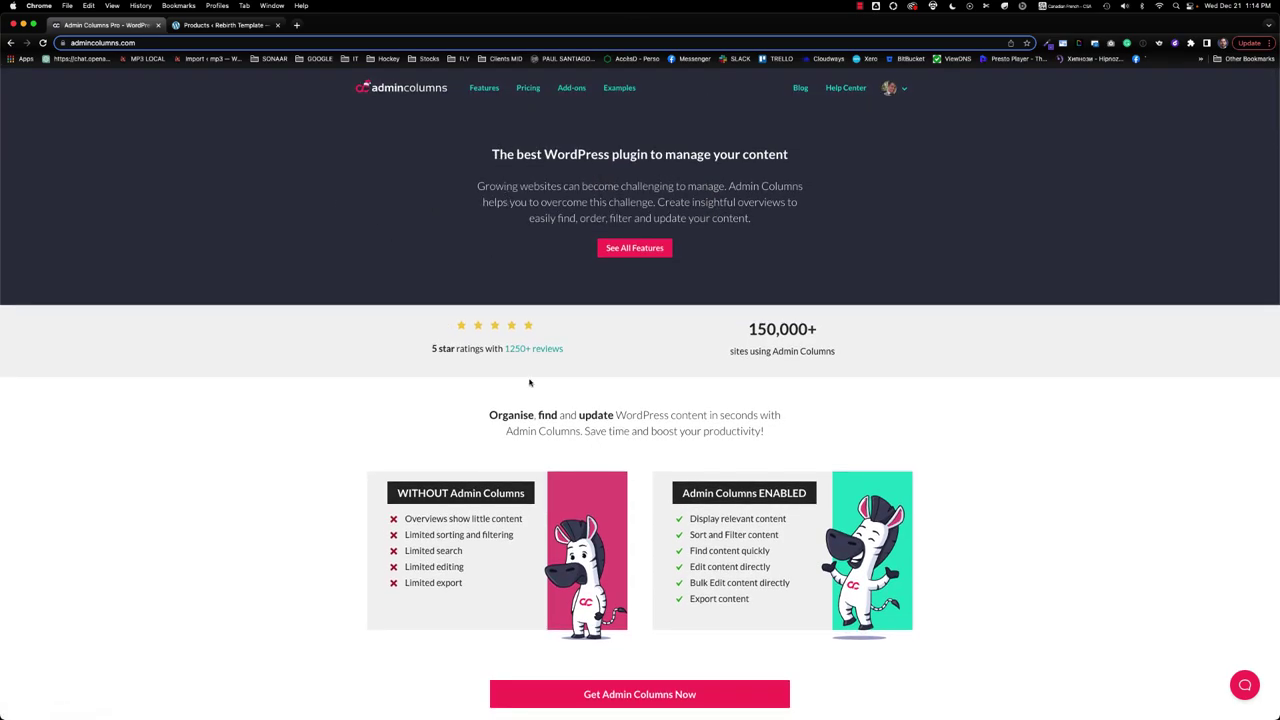
{"action": "left_click_drag", "start_coordinate": [484, 415], "coordinate": [633, 415]}
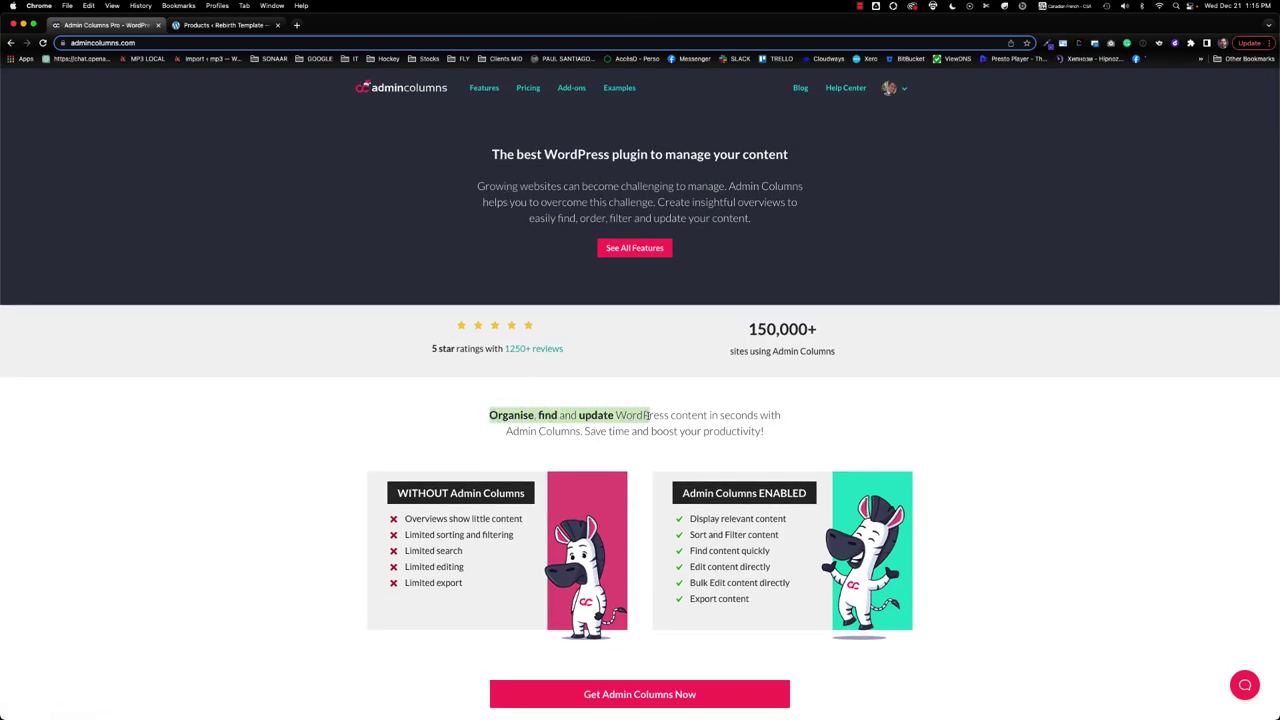
{"action": "left_click_drag", "start_coordinate": [647, 415], "coordinate": [773, 415]}
{"action": "left_click_drag", "start_coordinate": [508, 431], "coordinate": [587, 432]}
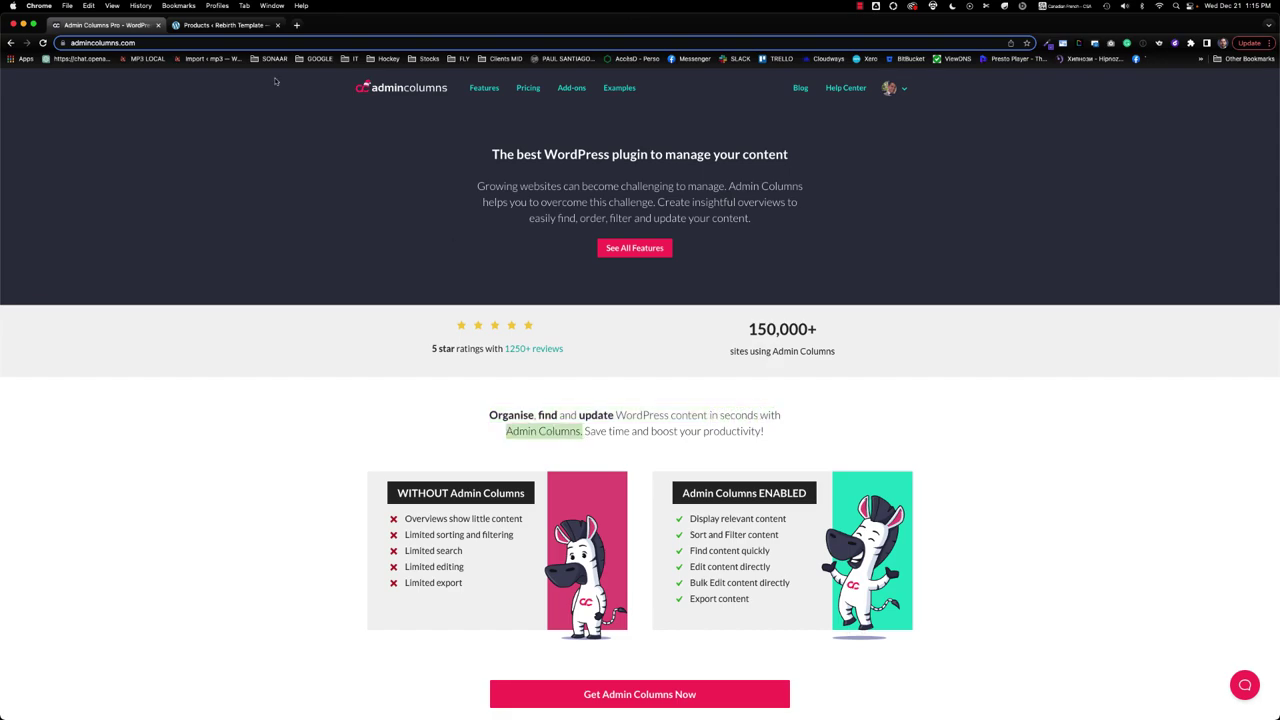
{"action": "left_click", "coordinate": [230, 25]}
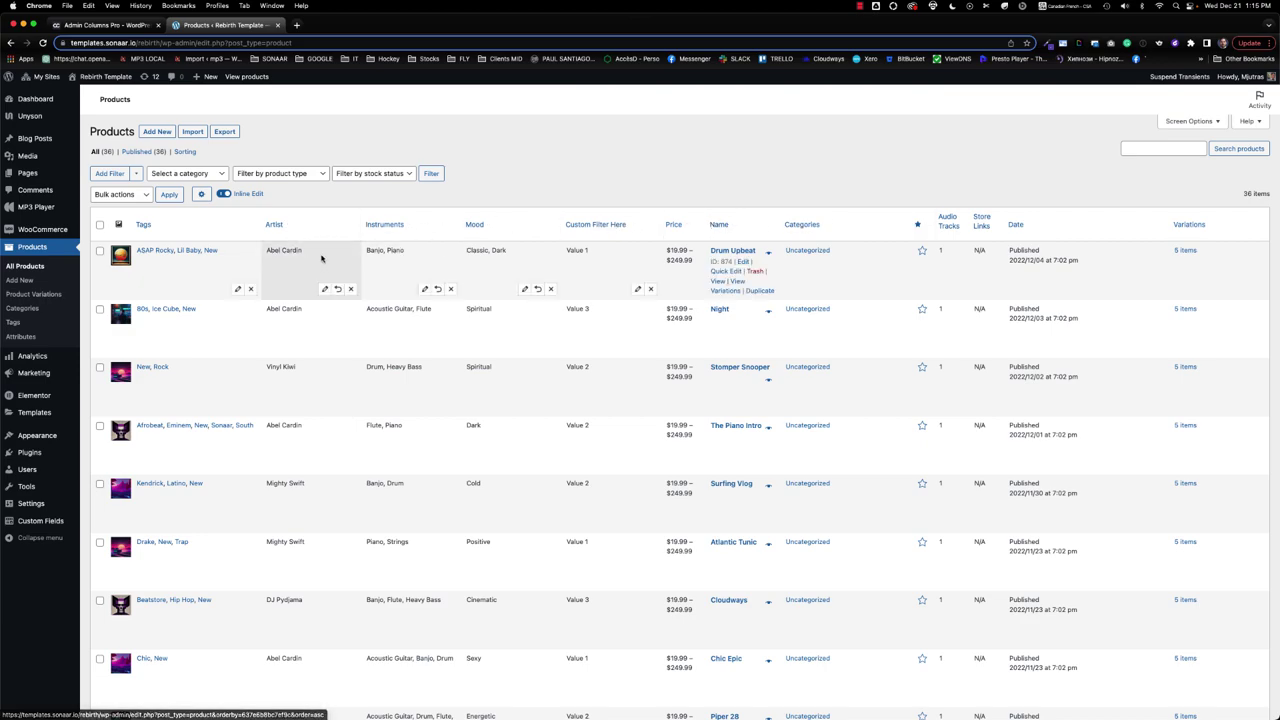
- Inline-edit Drum Upbeat's artist to Vinyl Kiwi
{"action": "left_click", "coordinate": [330, 289]}
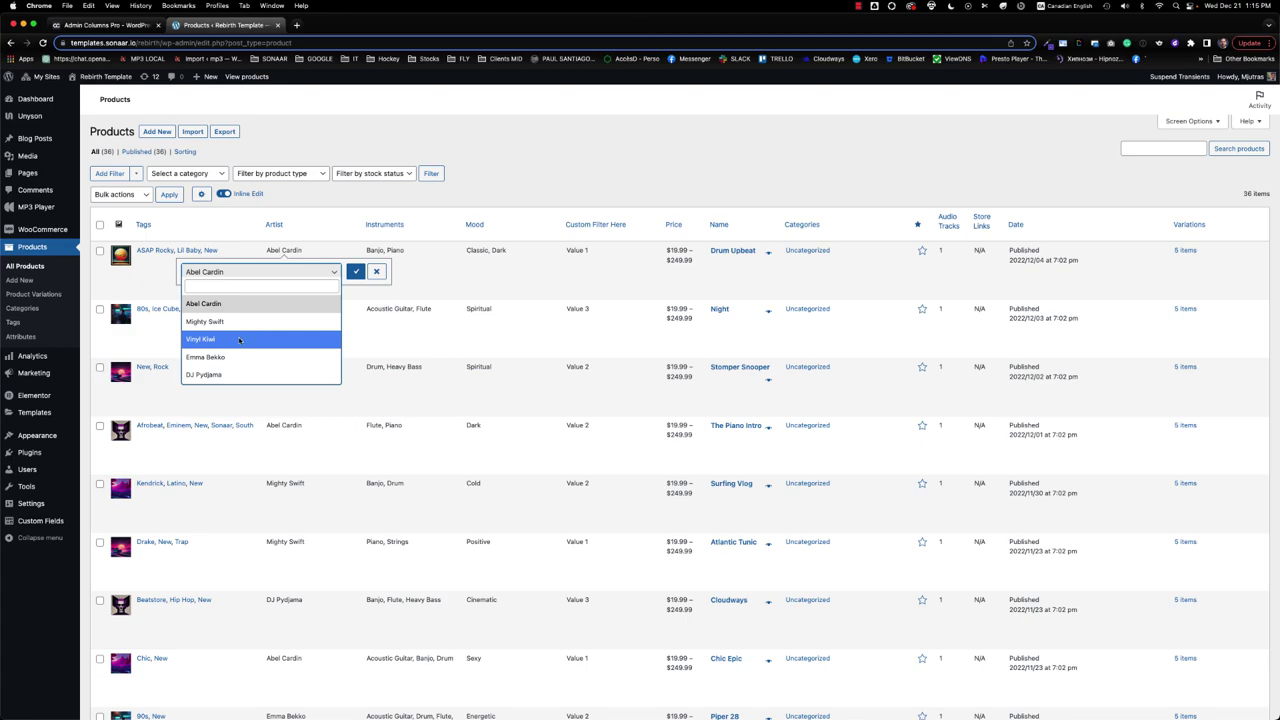
{"action": "left_click", "coordinate": [250, 340]}
{"action": "left_click", "coordinate": [355, 271]}
- Add Flute to Drum Upbeat's instruments and reduce Surfing Vlog's instruments to Drum only
{"action": "left_click", "coordinate": [424, 289]}
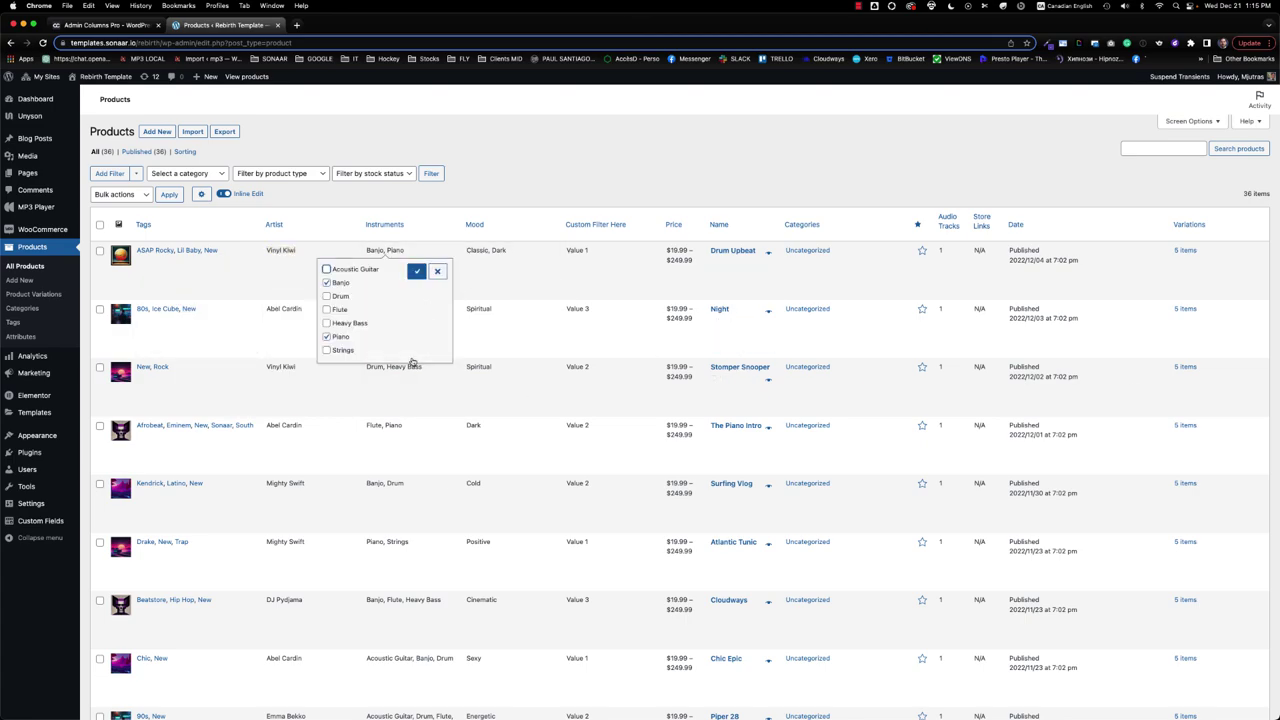
{"action": "left_click", "coordinate": [335, 311]}
{"action": "left_click", "coordinate": [417, 271]}
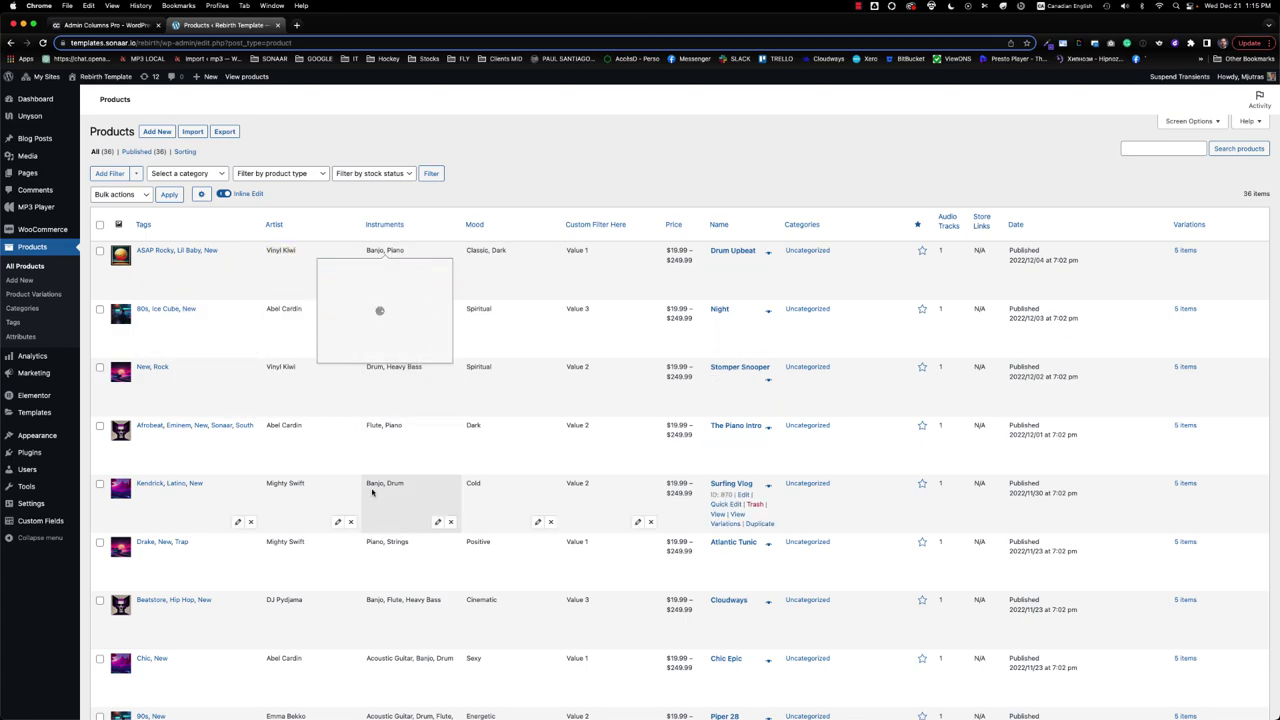
{"action": "left_click", "coordinate": [424, 522]}
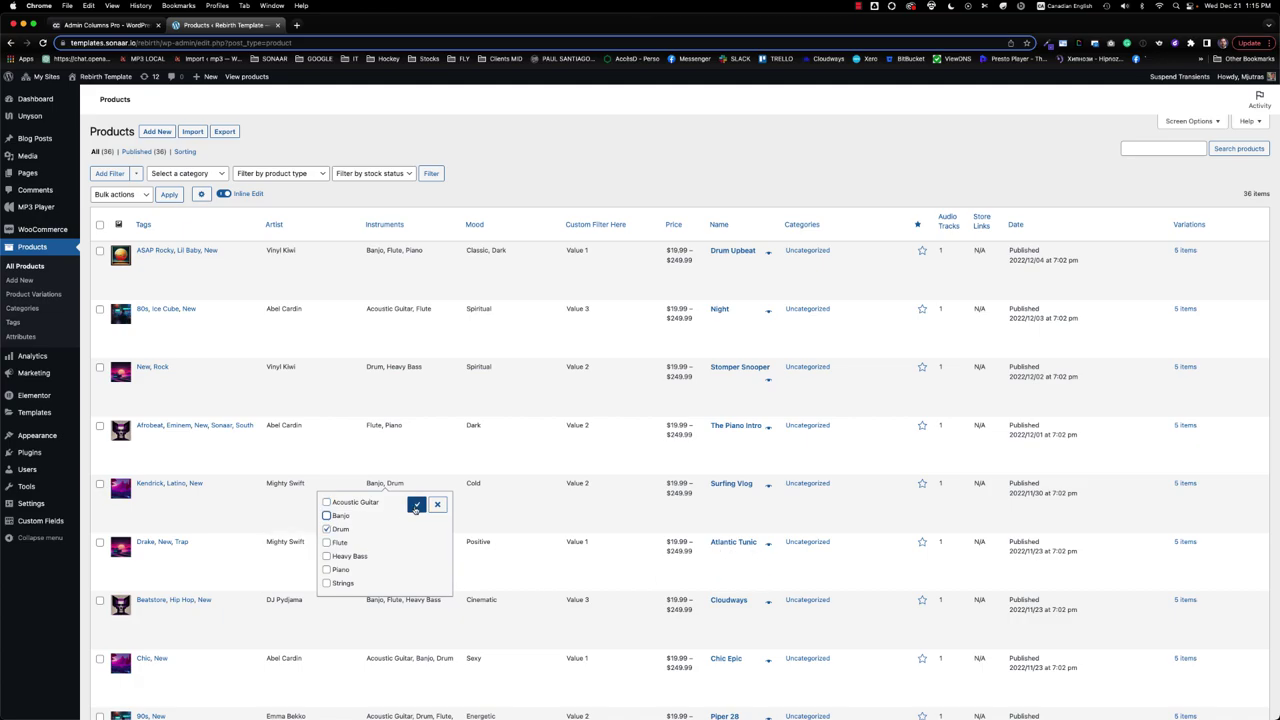
{"action": "left_click", "coordinate": [416, 504]}
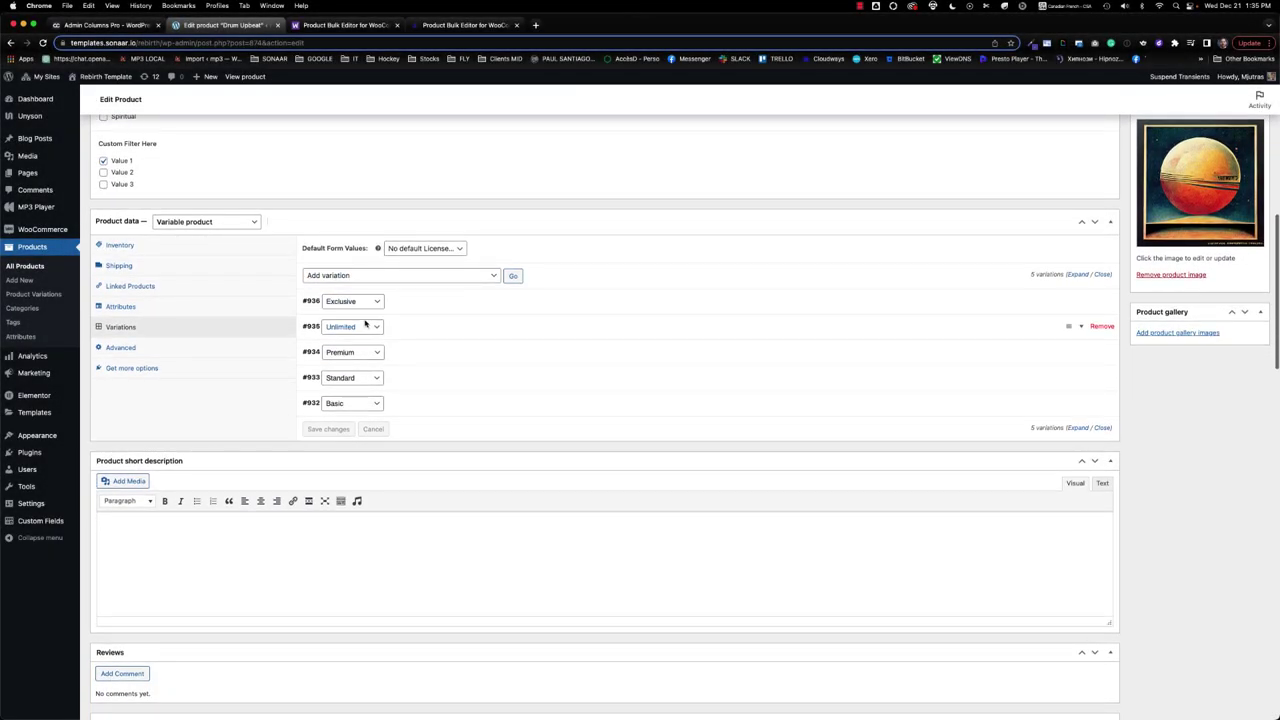
- Check Drum Upbeat's License attribute and expand variations #936, #935 and #934 to see their prices
{"action": "left_click", "coordinate": [121, 307]}
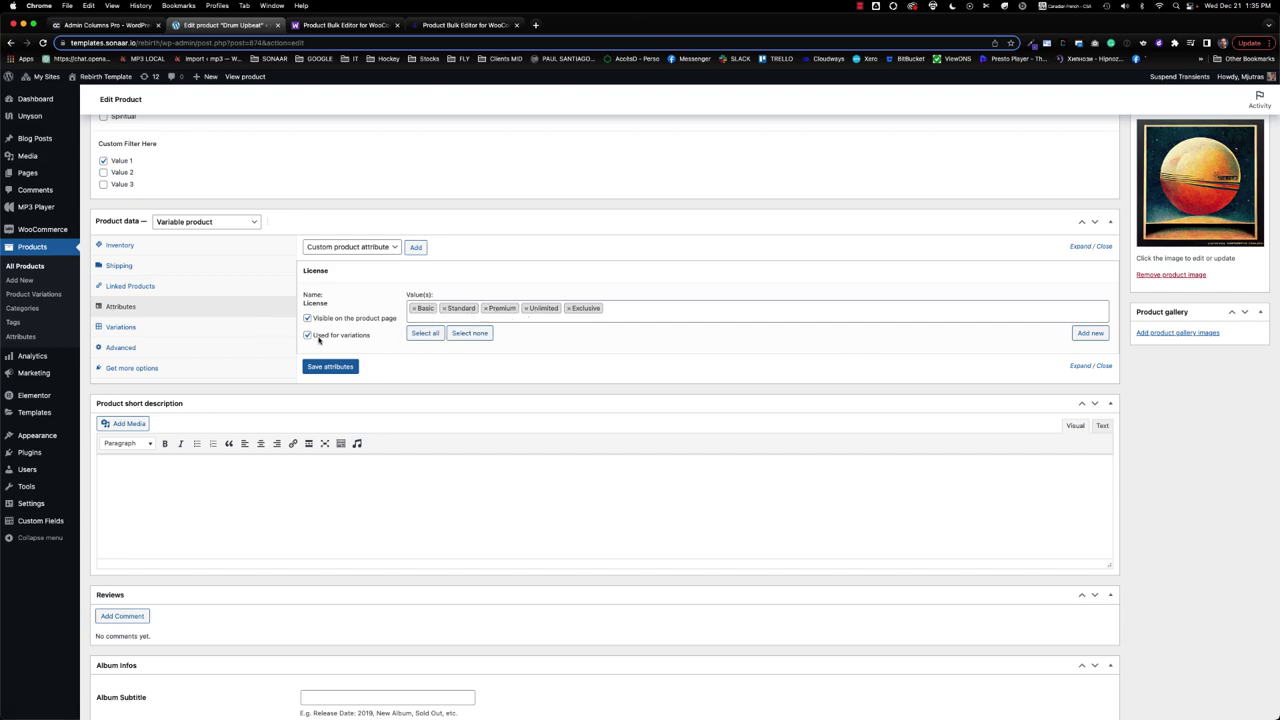
{"action": "left_click", "coordinate": [121, 327]}
{"action": "left_click", "coordinate": [420, 301]}
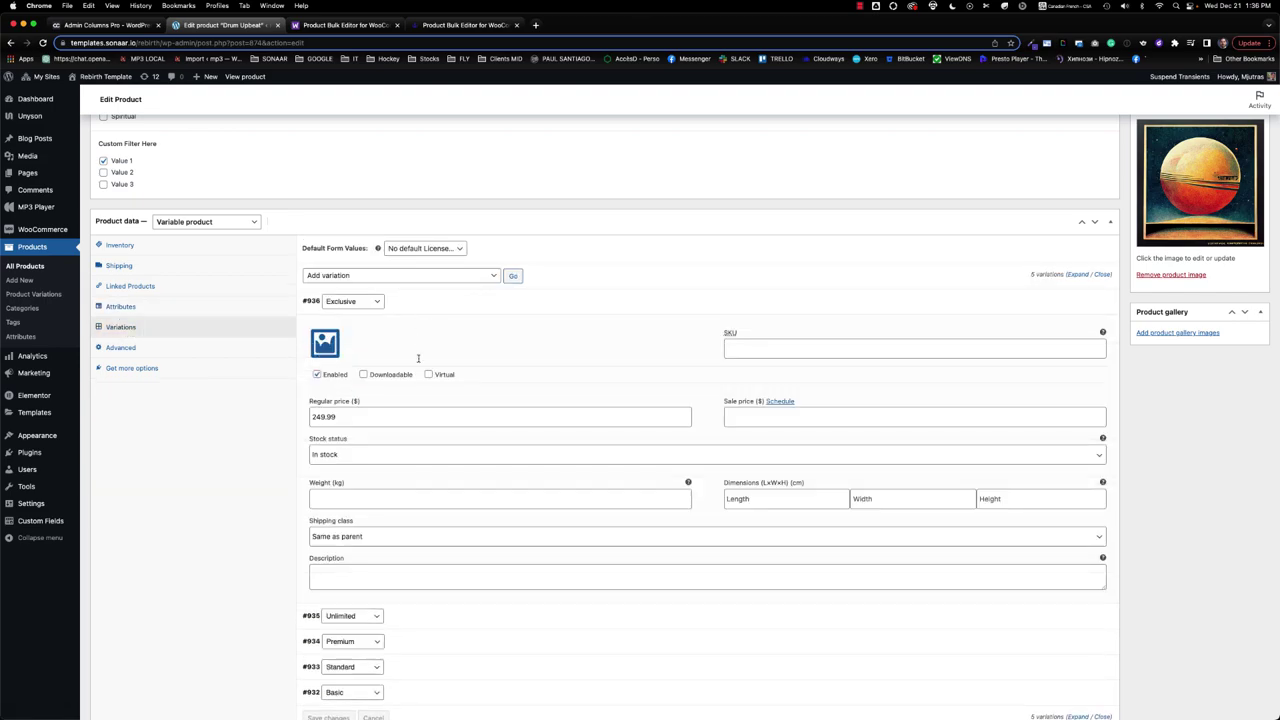
{"action": "left_click", "coordinate": [404, 615]}
{"action": "scroll", "coordinate": [414, 520], "scroll_direction": "down", "scroll_amount": 10}
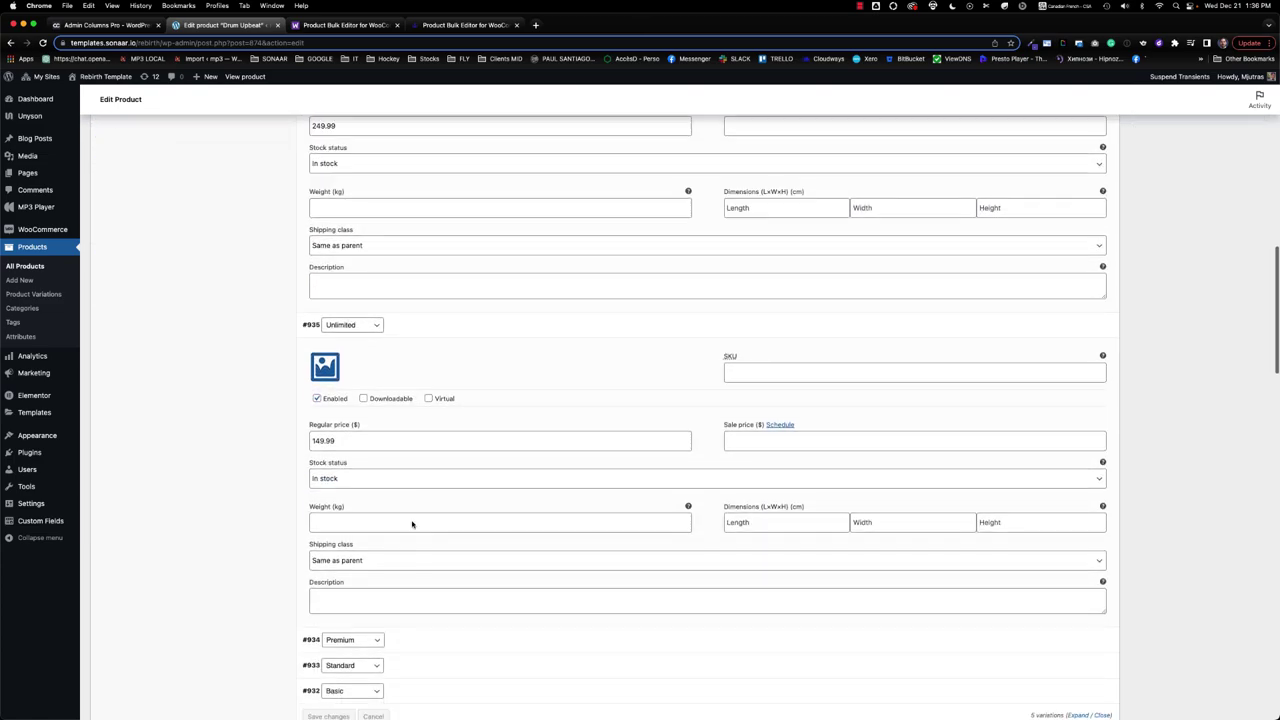
{"action": "left_click", "coordinate": [409, 268]}
{"action": "scroll", "coordinate": [426, 414], "scroll_direction": "down", "scroll_amount": 5}
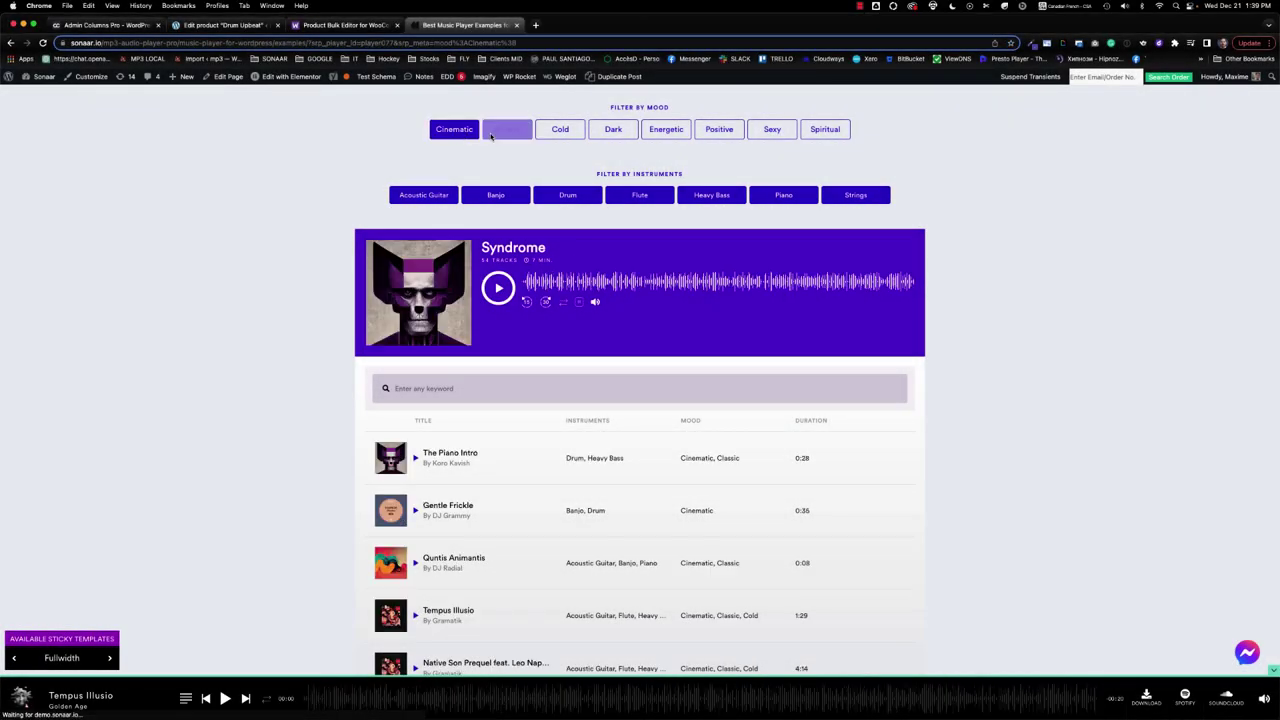
- Switch the mood filter from Cinematic to Cold and add Acoustic Guitar, Banjo, Flute and Heavy Bass
{"action": "left_click", "coordinate": [507, 133]}
{"action": "left_click", "coordinate": [560, 130]}
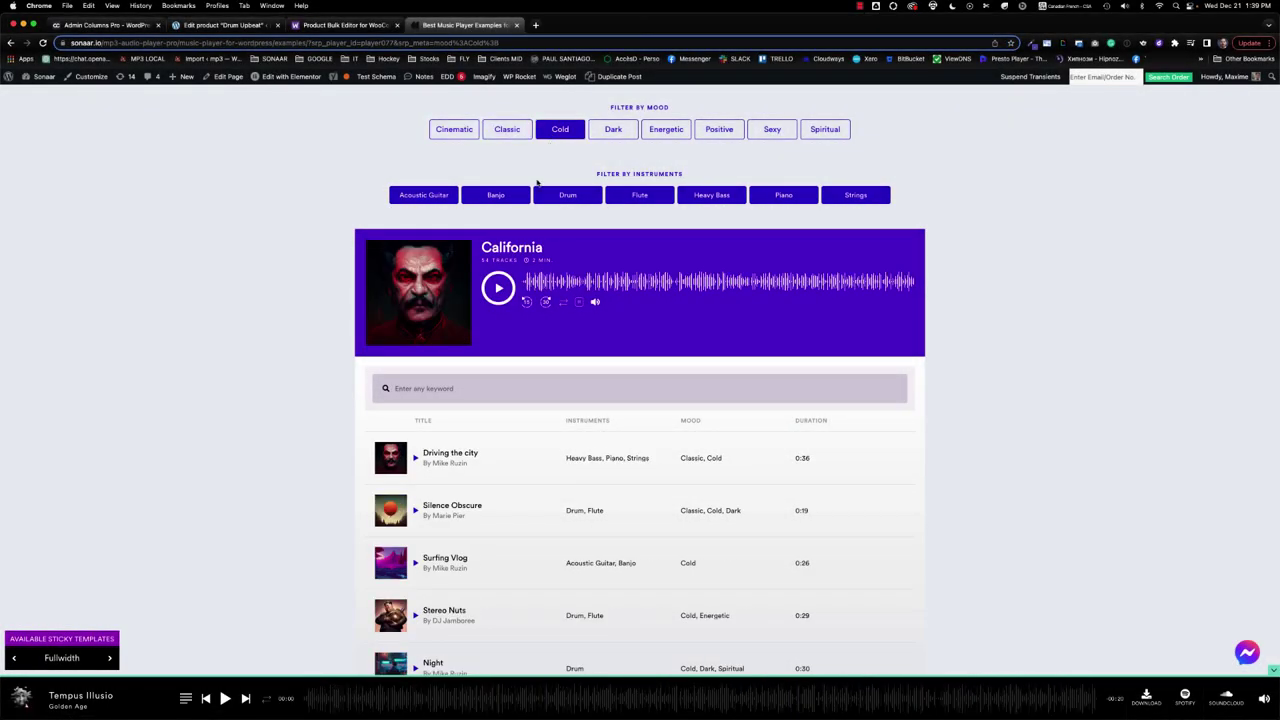
{"action": "left_click", "coordinate": [455, 199]}
{"action": "left_click", "coordinate": [522, 196]}
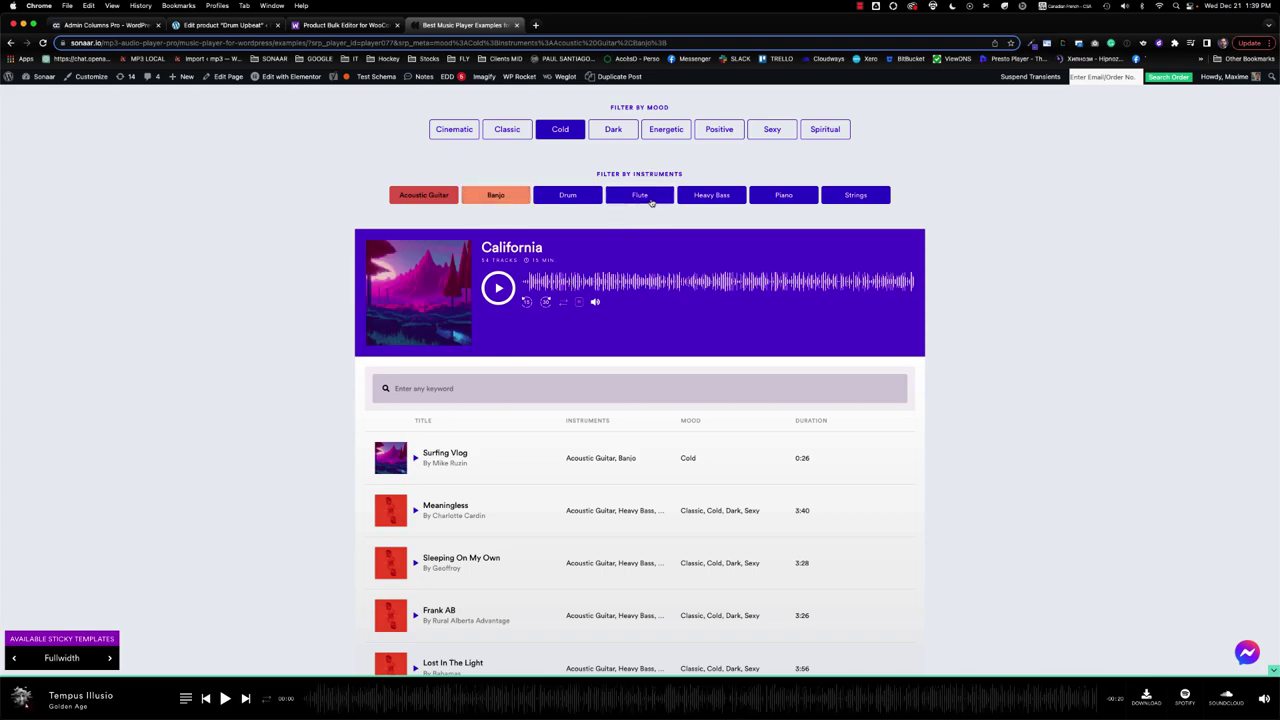
{"action": "left_click", "coordinate": [640, 195]}
{"action": "left_click", "coordinate": [712, 195]}
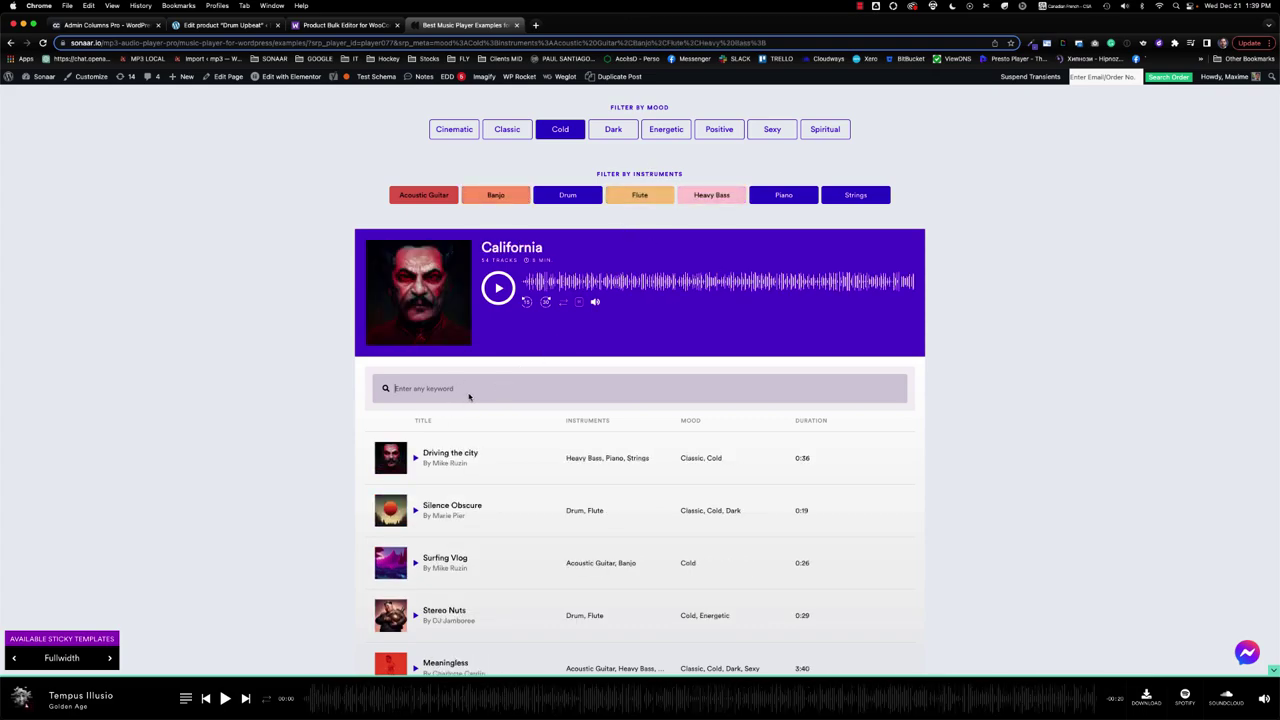